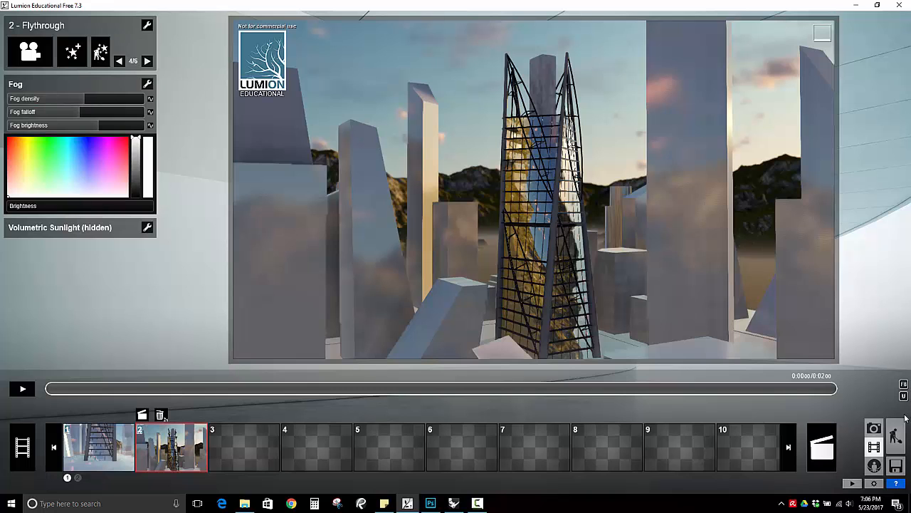
Export the Flythrough clip as an image sequence at 25 frames per second and 360p with the sky alpha output enabled
left_click(875, 427)
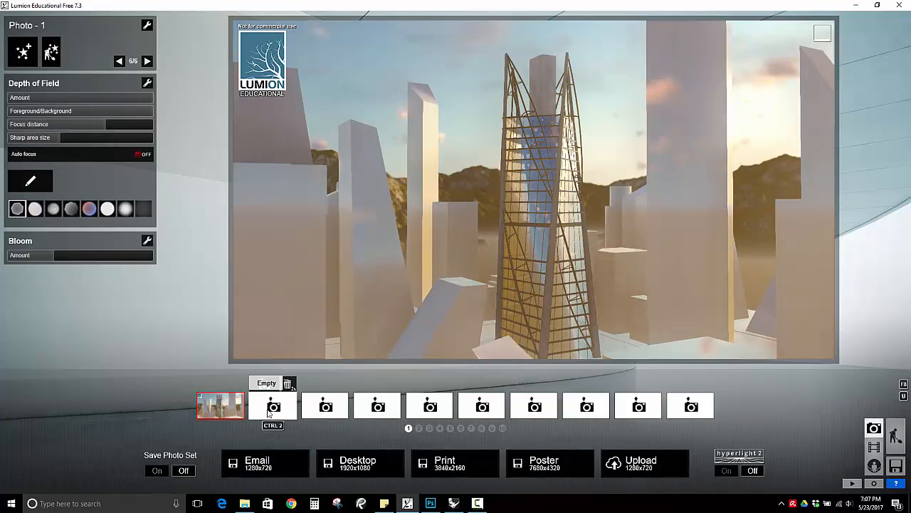
left_click(874, 446)
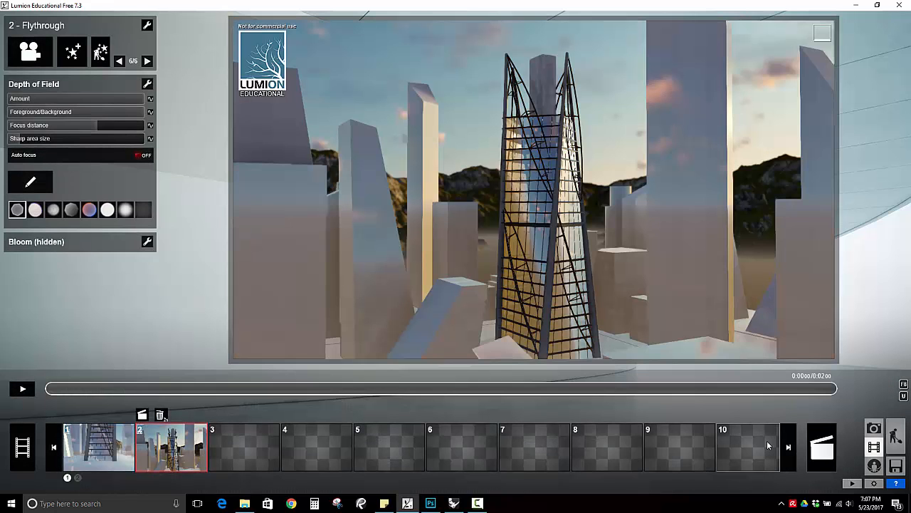
left_click(142, 417)
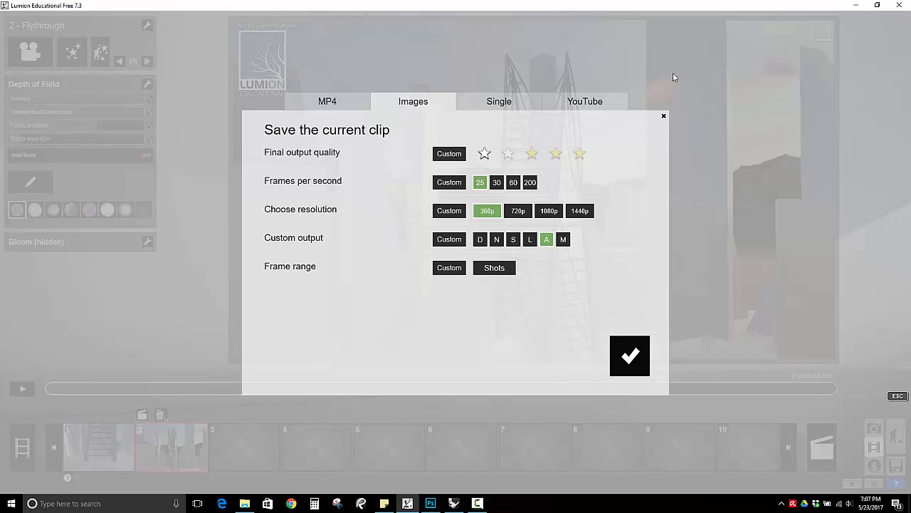
left_click(636, 365)
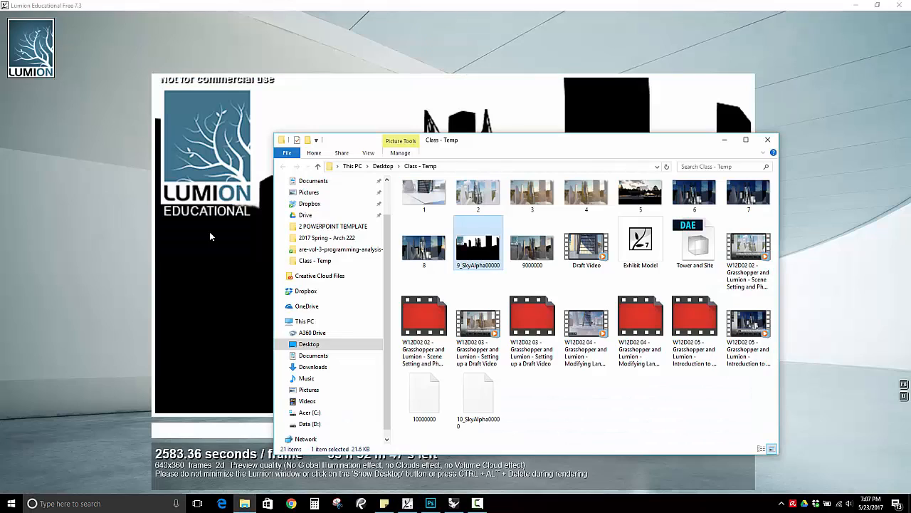
Open the exported 10_SkyAlpha00000 image, examine it enlarged and close it
double_click(488, 407)
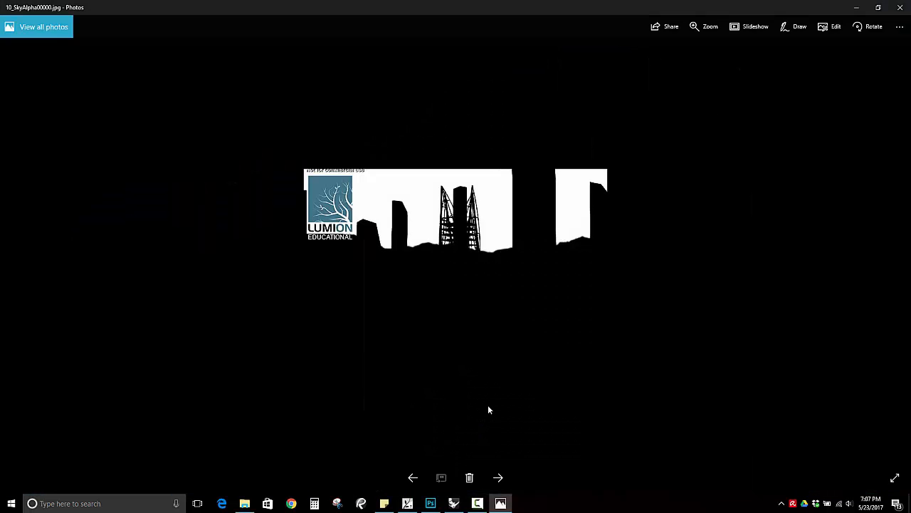
scroll(405, 221, "up", 2)
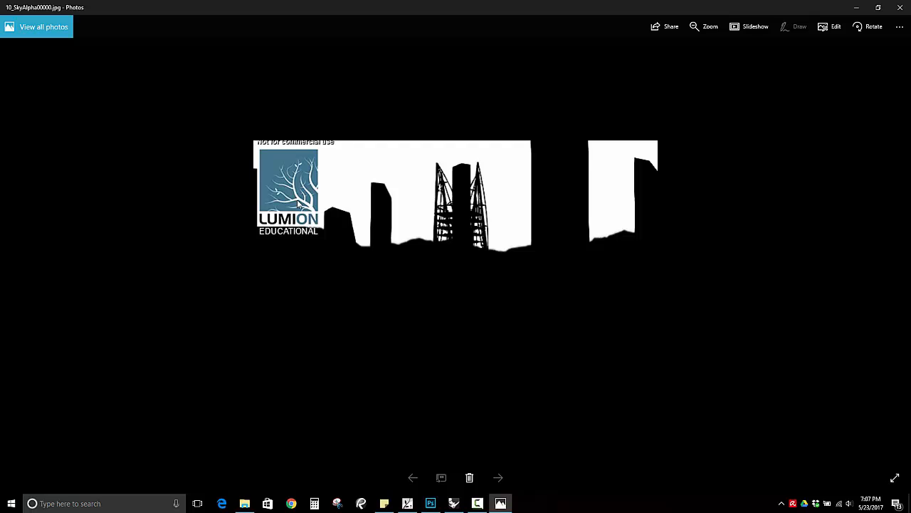
left_click(900, 7)
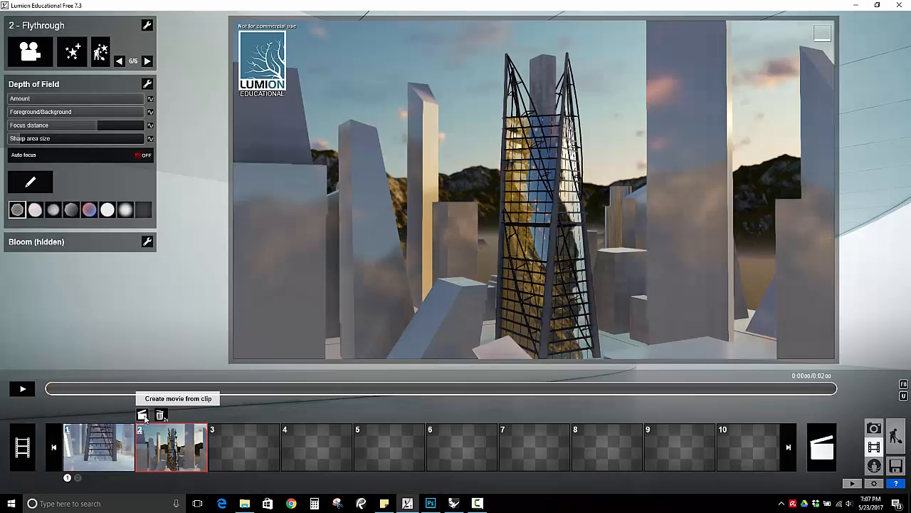
Export the clip again as an image sequence at 1440p named 11, and open the 11_SkyAlpha00000 image
left_click(143, 416)
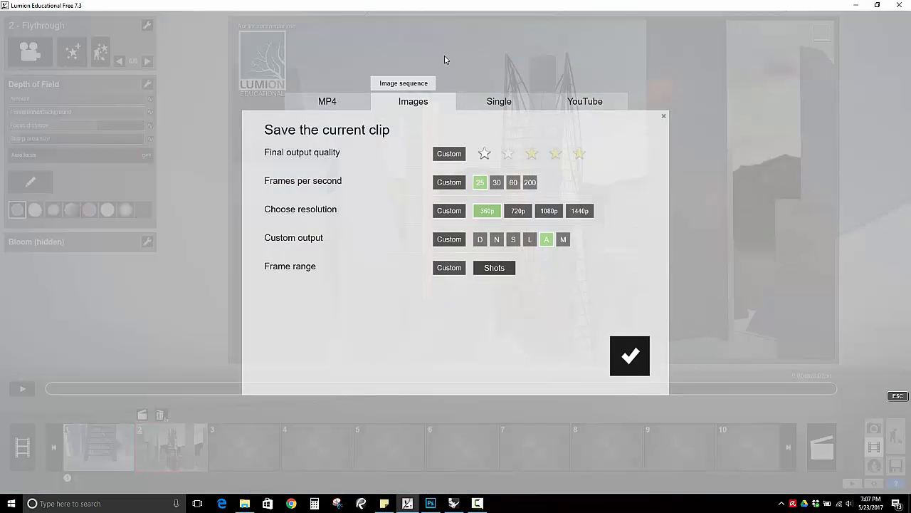
left_click(581, 210)
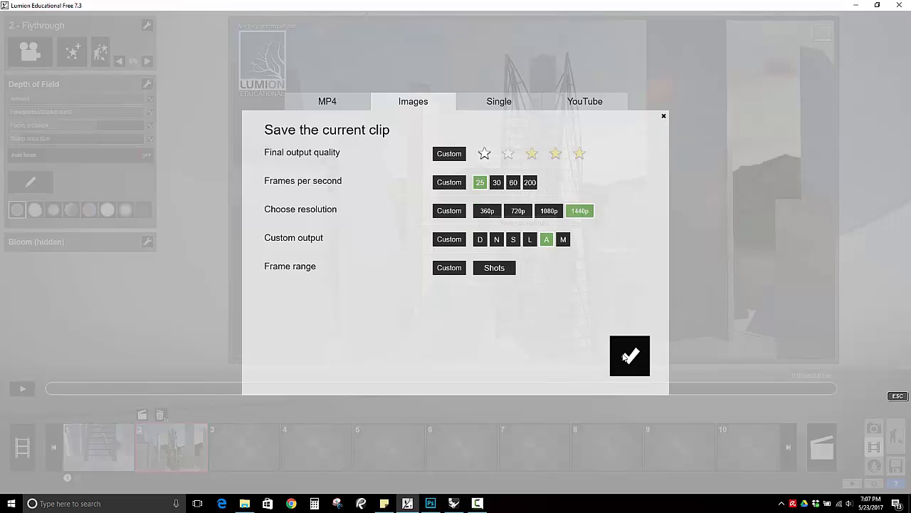
left_click(624, 356)
type("1")
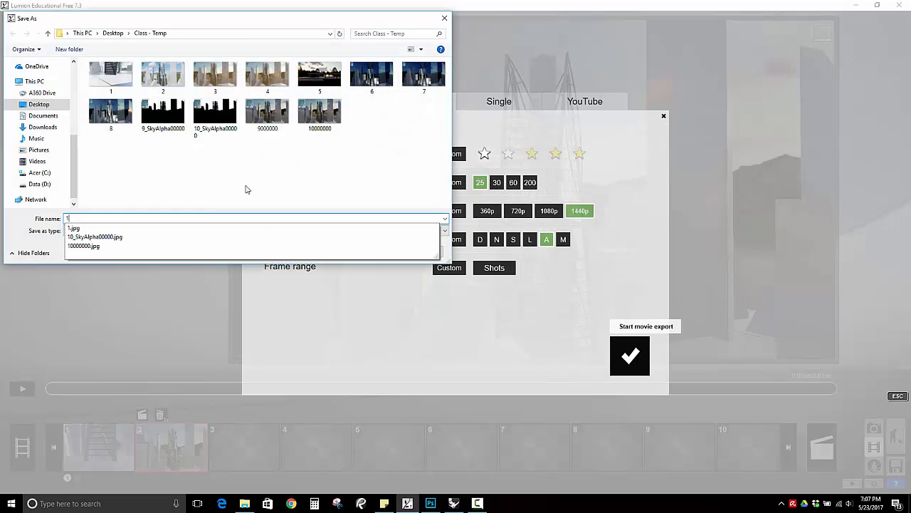
type("1")
left_click(373, 252)
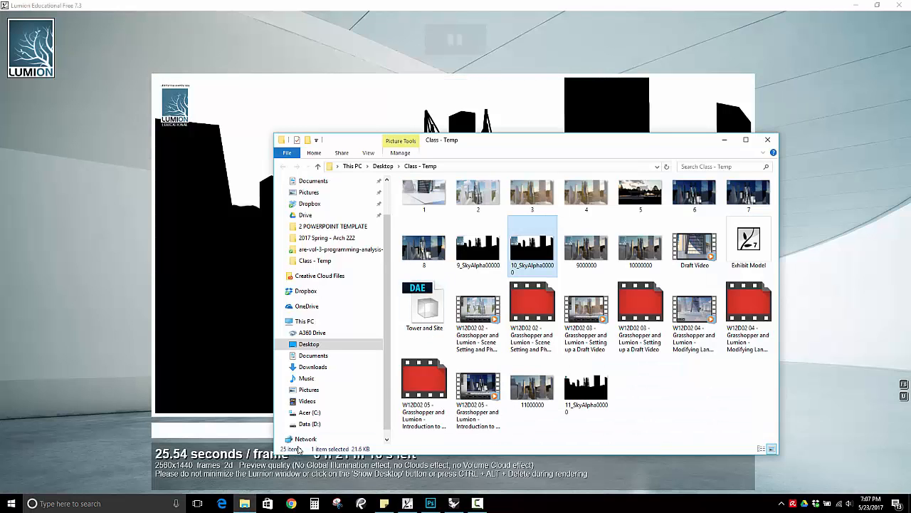
double_click(586, 389)
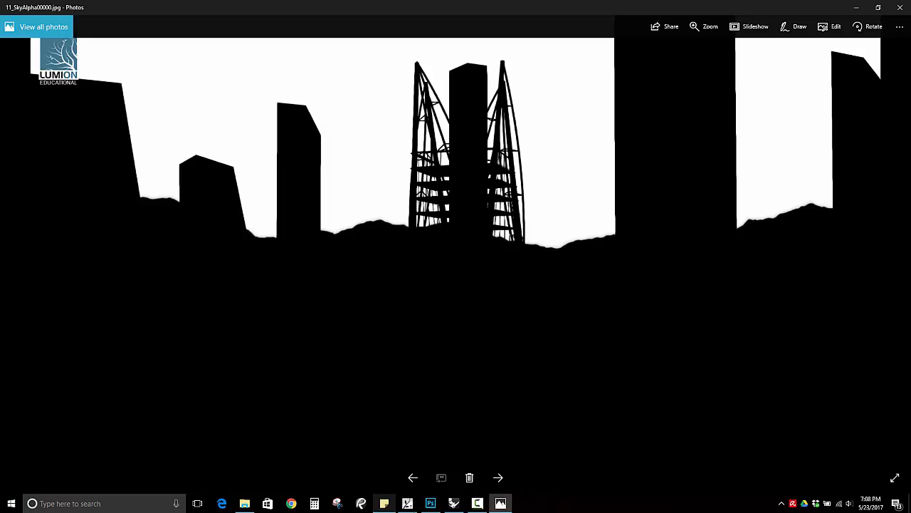
Switch to Photoshop and open the 11000000 image from the Class - Temp folder there
left_click(430, 503)
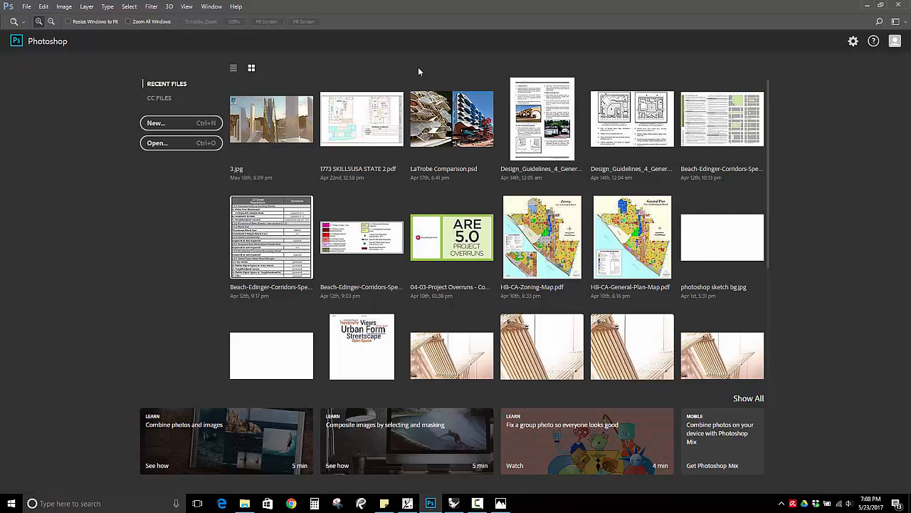
left_click(244, 503)
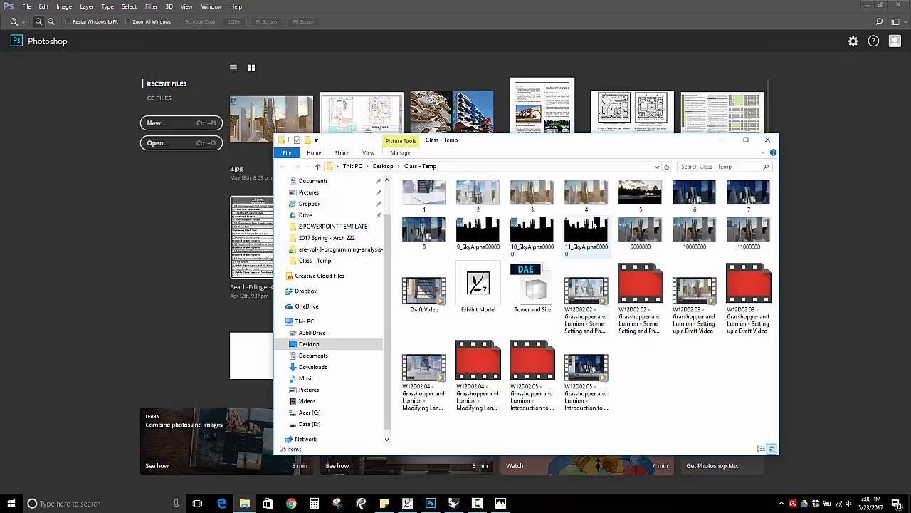
left_click(579, 227)
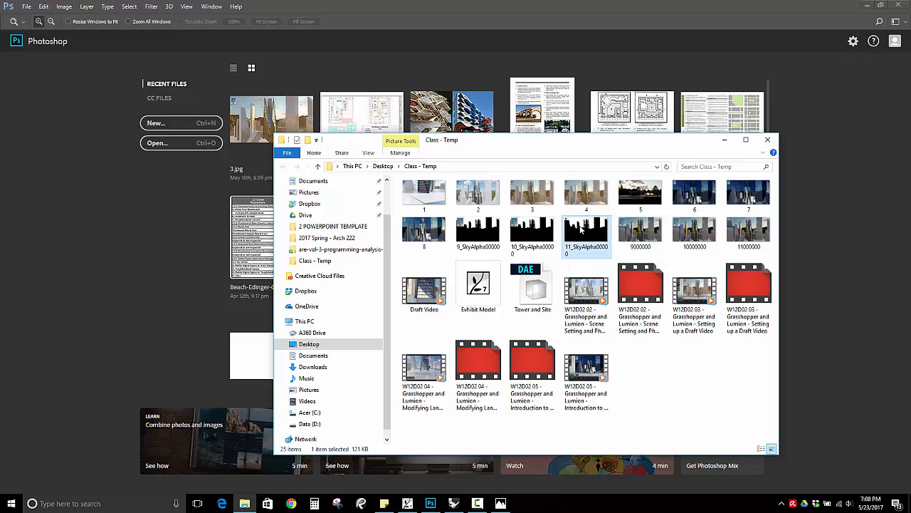
left_click(754, 229)
key("Return")
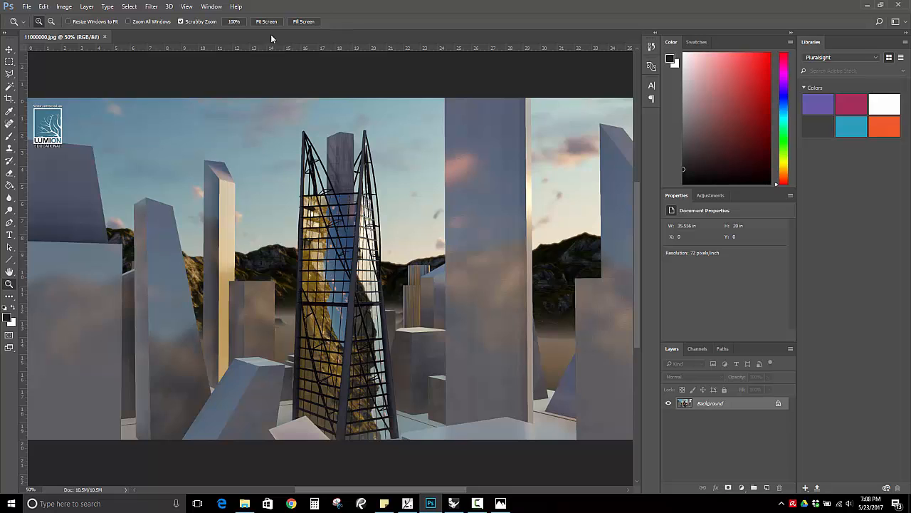
Unlock the background layer of the 11000000 image and add a layer mask that reveals all
left_click(778, 403)
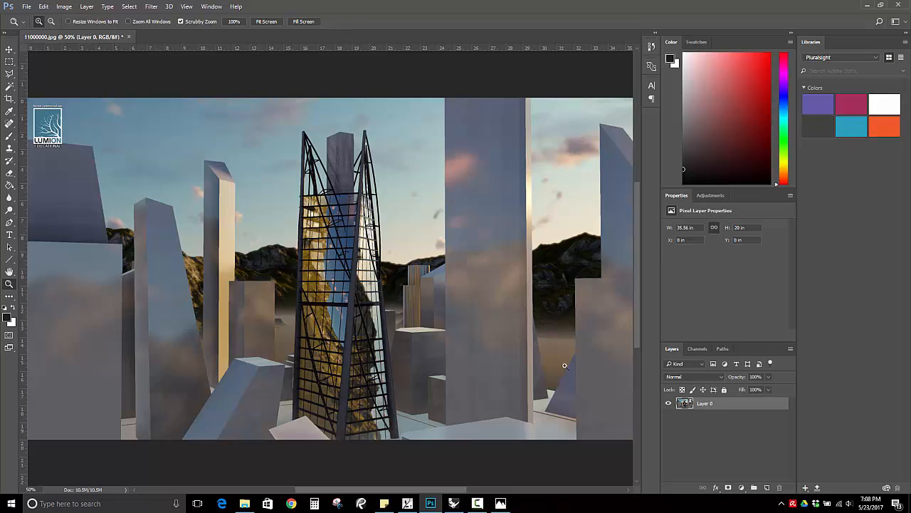
left_click(128, 7)
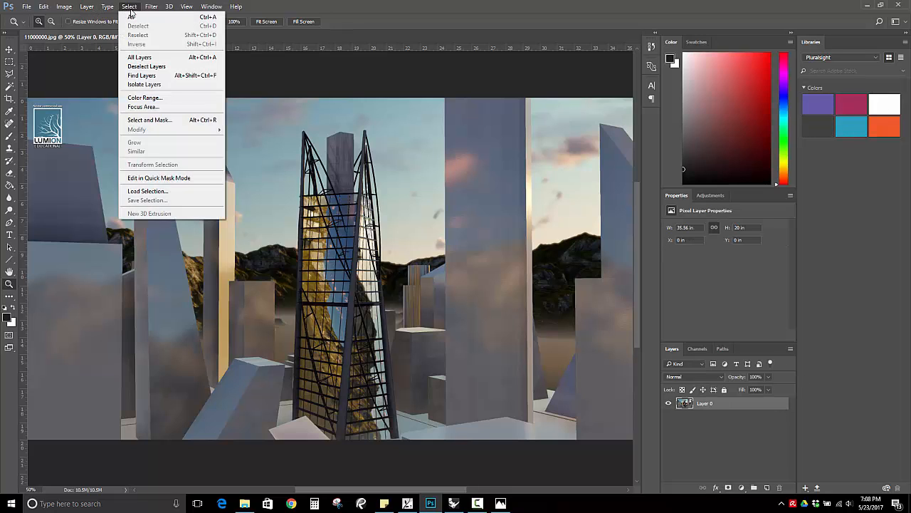
left_click(720, 435)
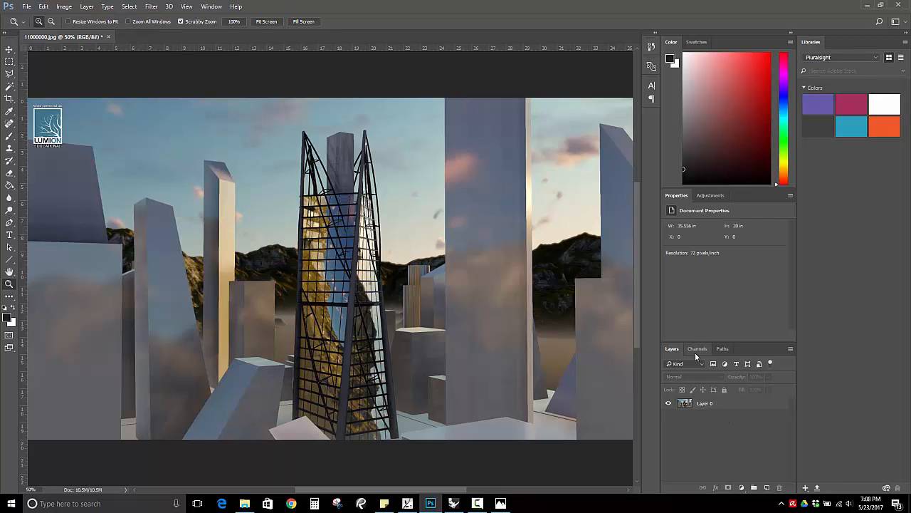
left_click(698, 348)
left_click(672, 348)
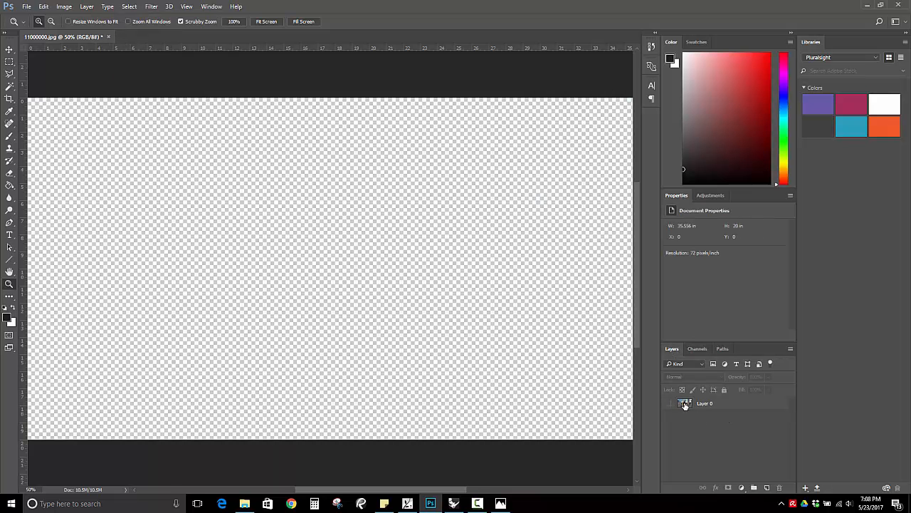
left_click(670, 404)
left_click(667, 404)
left_click(685, 404)
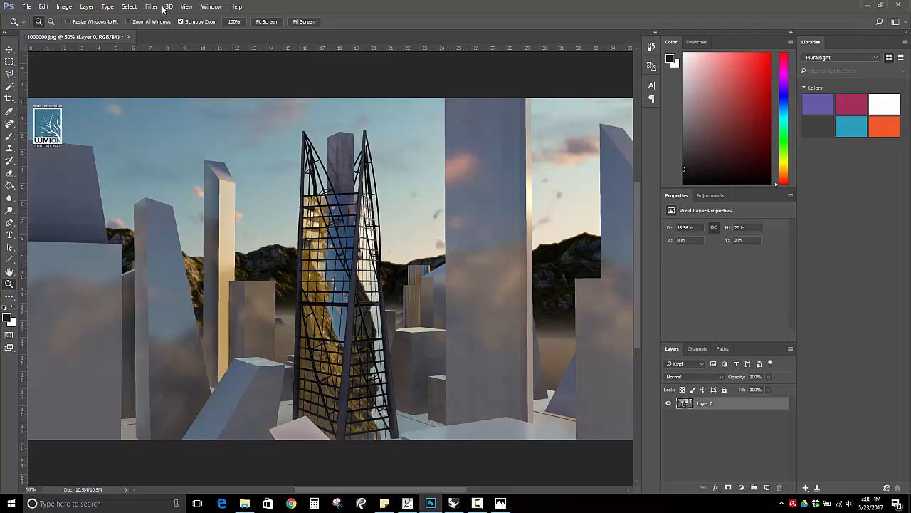
left_click(88, 7)
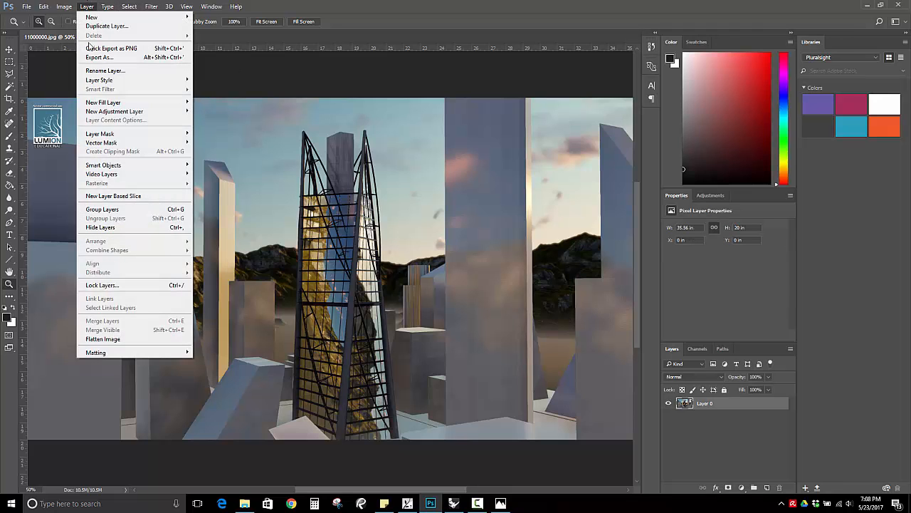
mouse_move(107, 133)
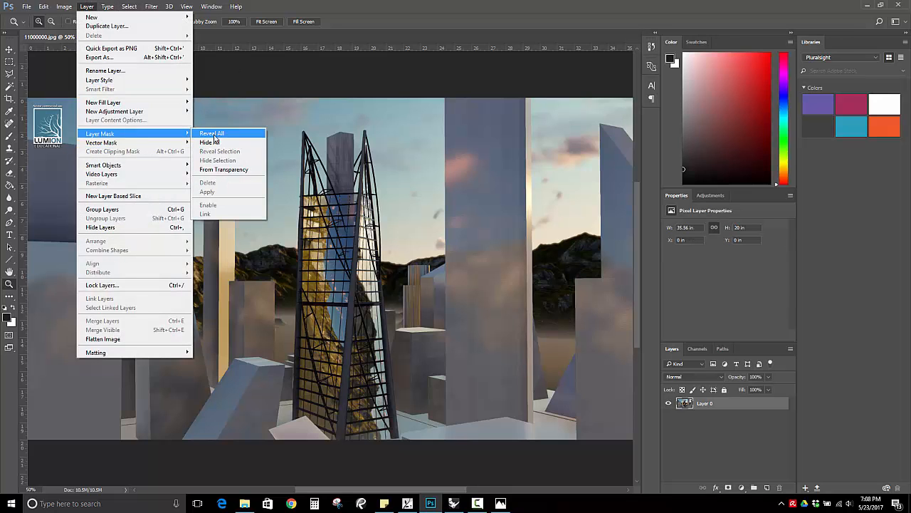
left_click(210, 133)
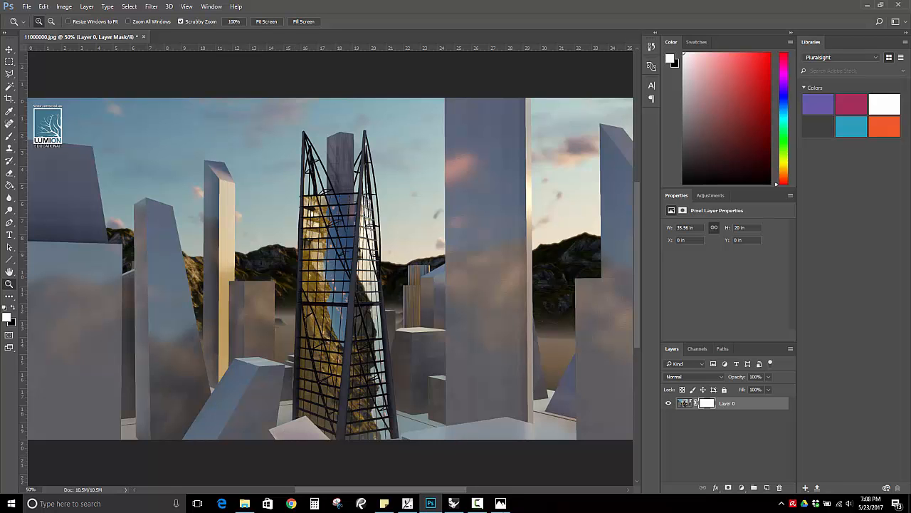
Open the 11_SkyAlpha00000 image from the Class - Temp folder in Photoshop as a separate document
left_click(501, 503)
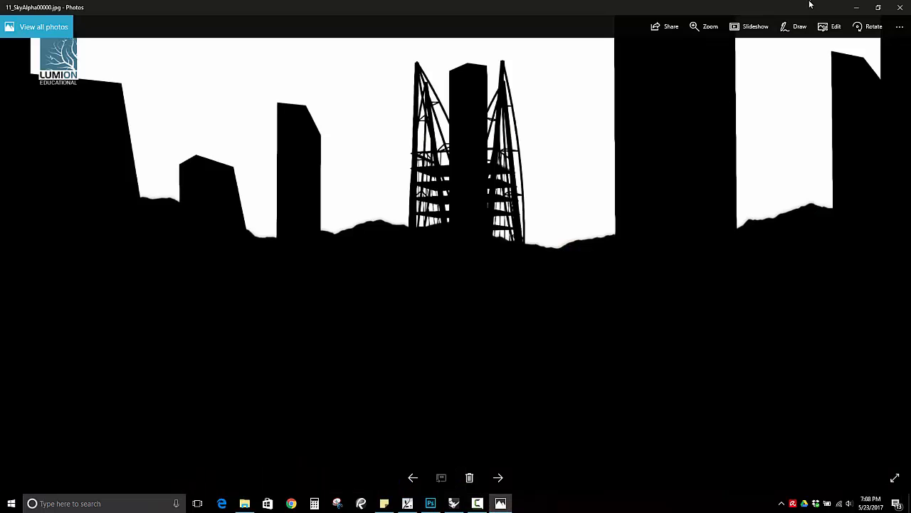
left_click(857, 7)
left_click(244, 503)
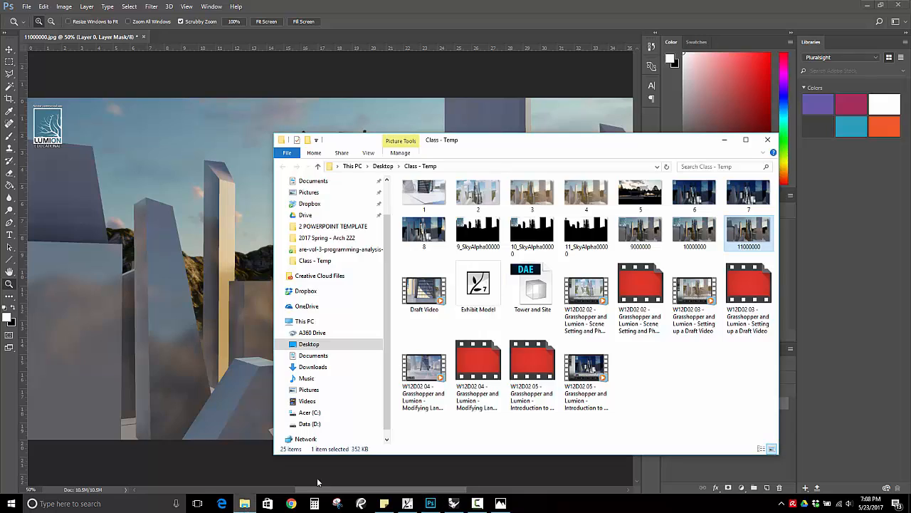
left_click_drag(632, 148, 426, 102)
left_click(380, 184)
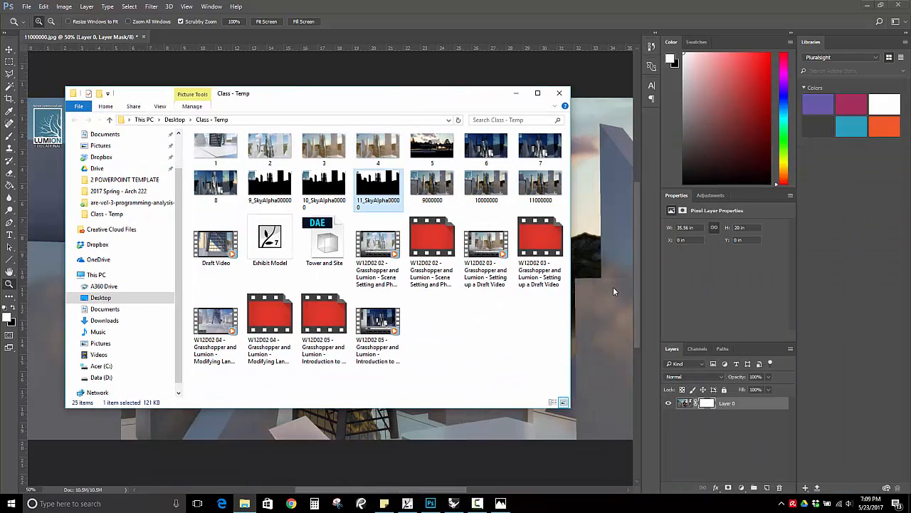
left_click(705, 403)
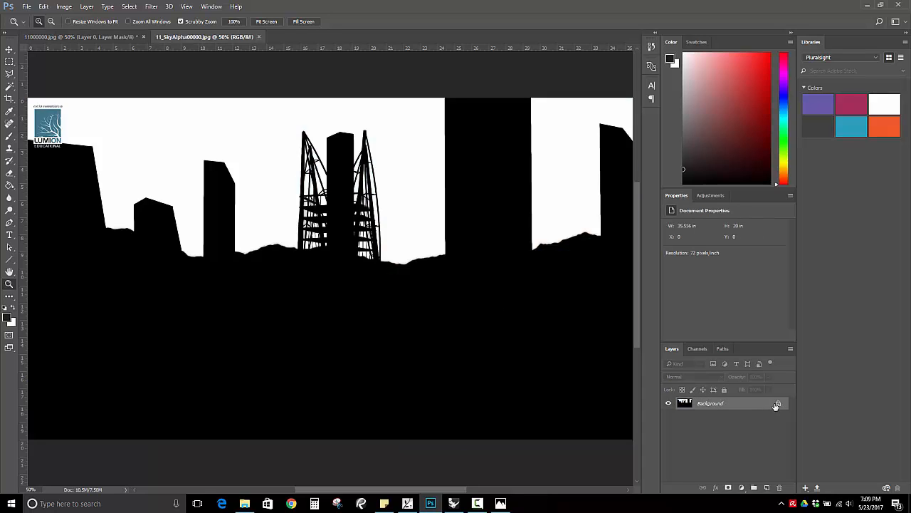
Place the 11_SkyAlpha00000 image in the 11000000.jpg document as a new layer above the masked render
left_click(8, 62)
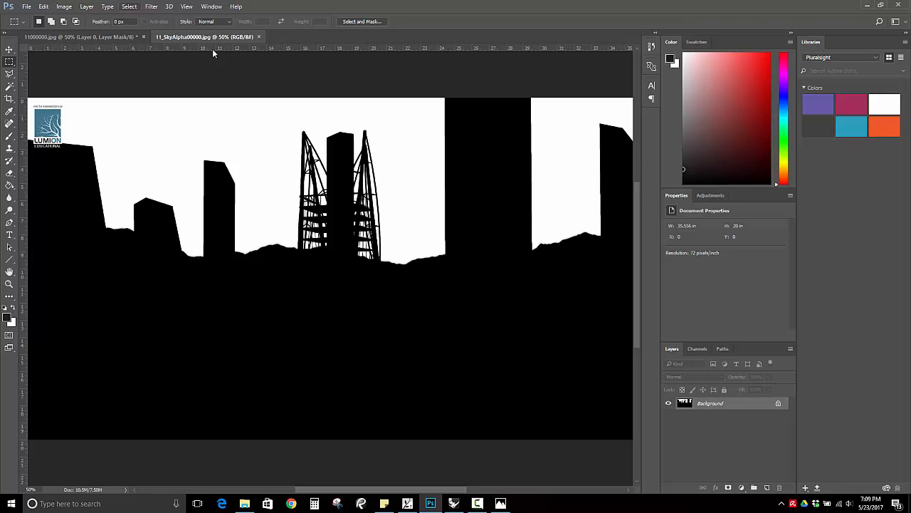
left_click(82, 36)
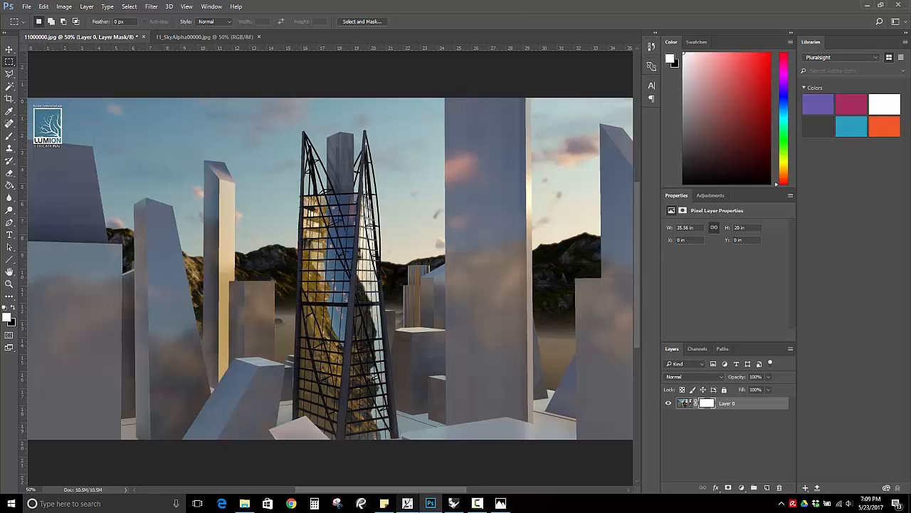
left_click(244, 503)
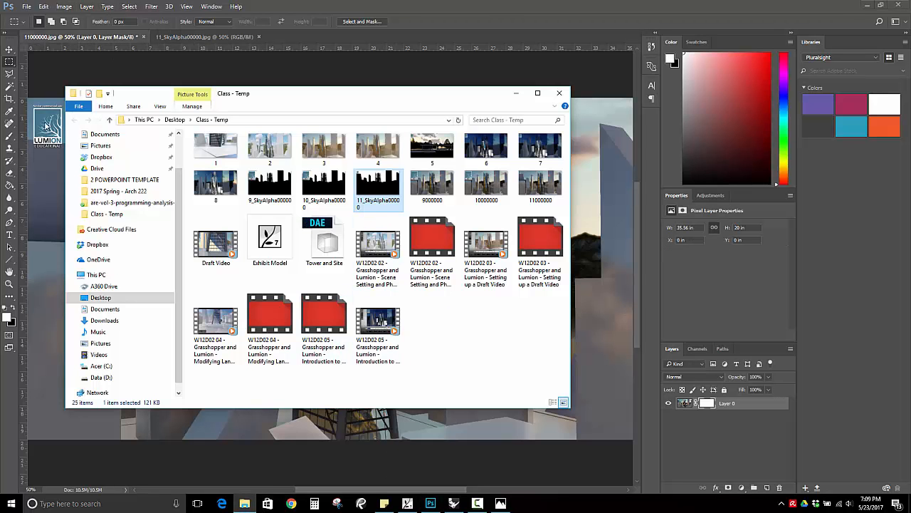
left_click_drag(399, 94, 728, 78)
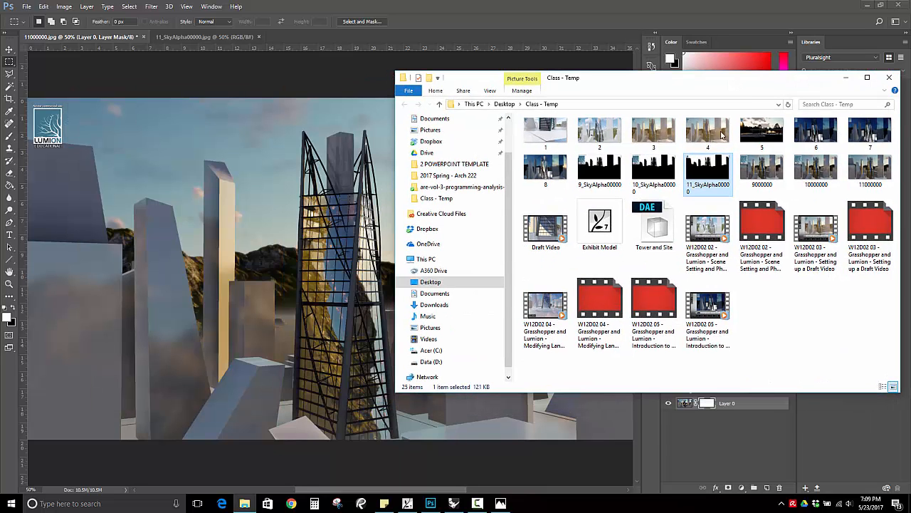
left_click_drag(203, 208, 210, 214)
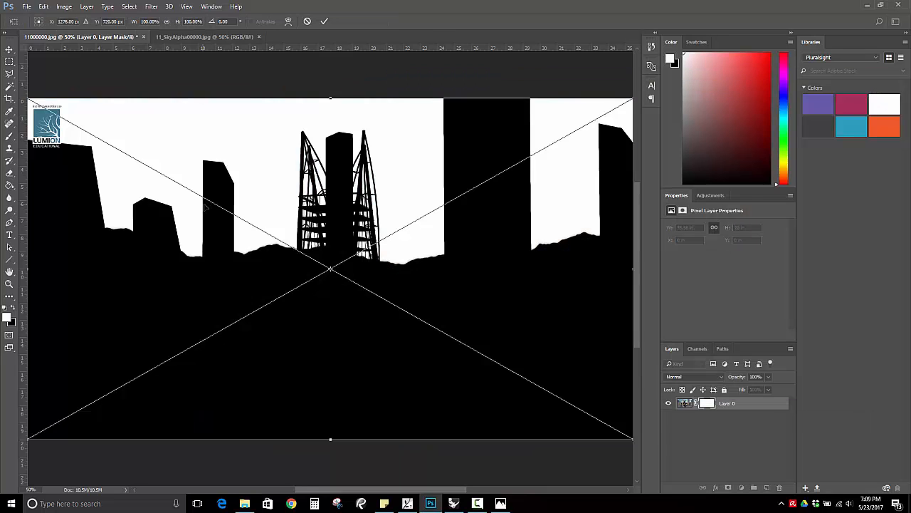
key("Return")
Outline the lower strip of the Lumion watermark that overlaps the dark building with a Polygonal Lasso selection and get the Brush ready
key("m")
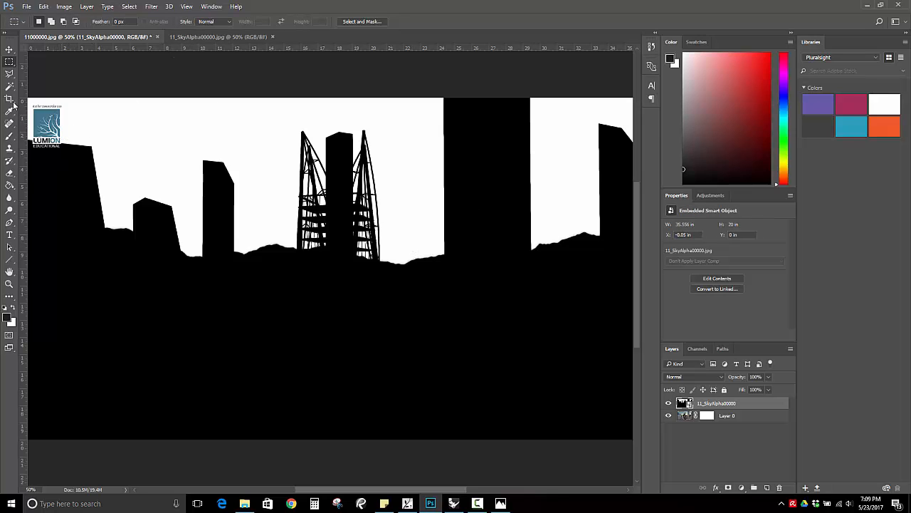
left_click(10, 73)
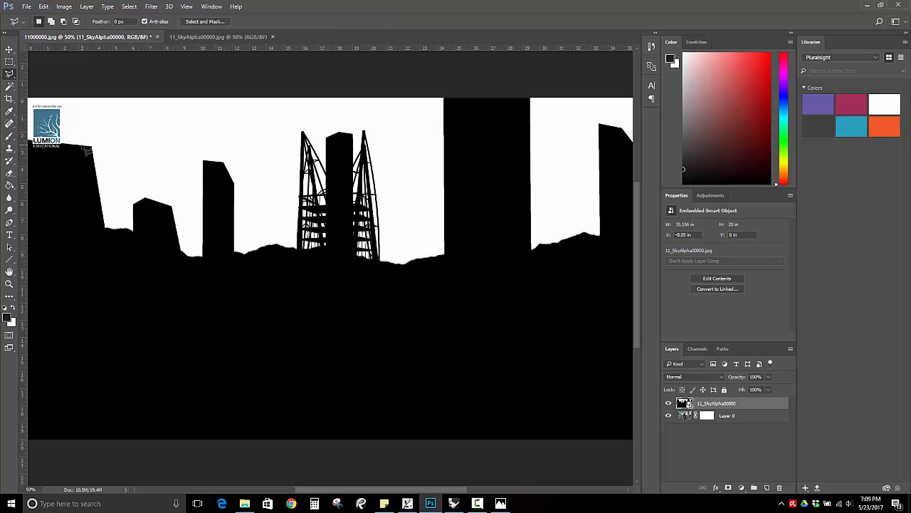
left_click(83, 147)
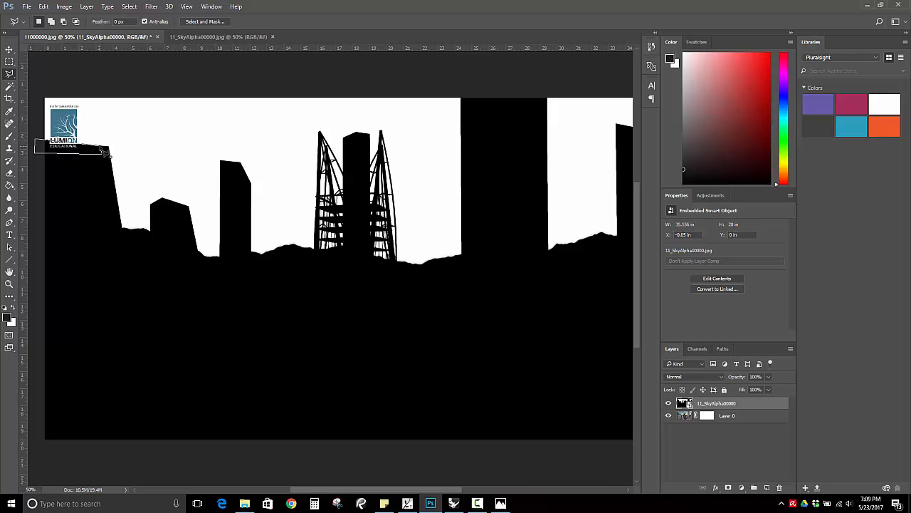
left_click(10, 136)
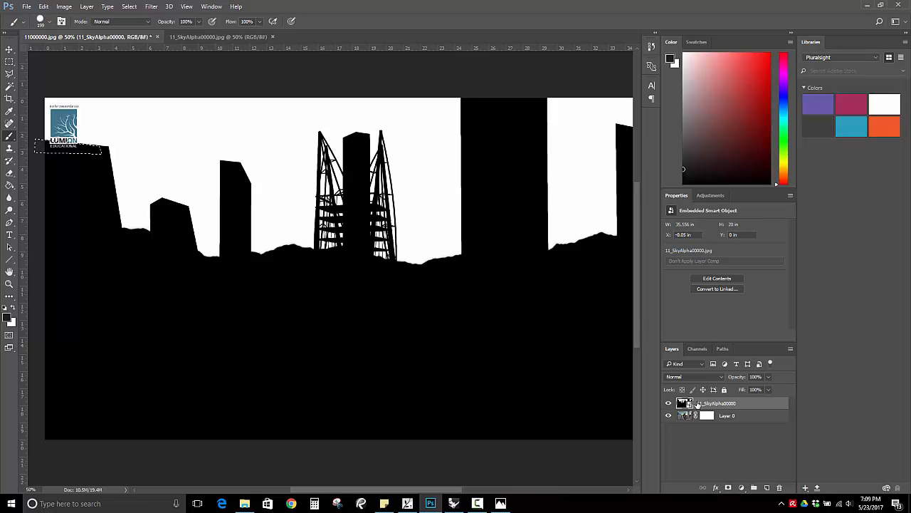
Rasterize the 11_SkyAlpha00000 layer
right_click(681, 403)
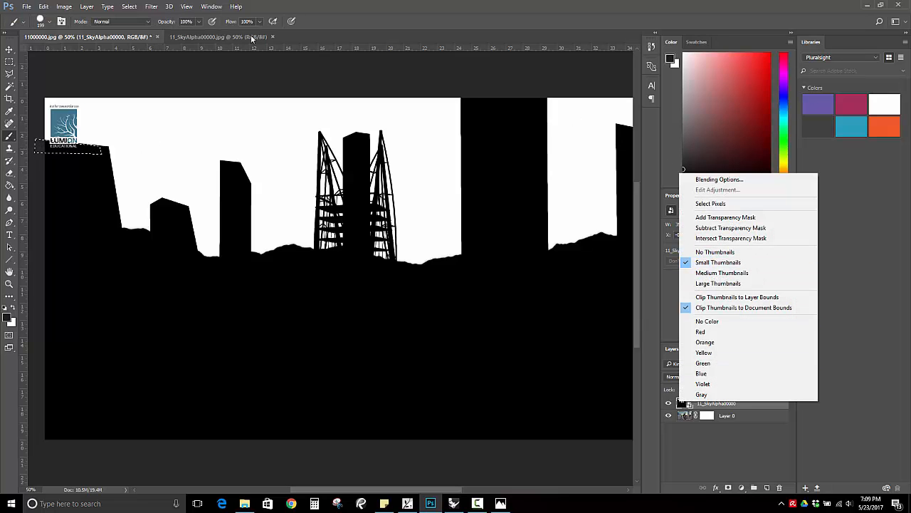
left_click(86, 6)
left_click(86, 6)
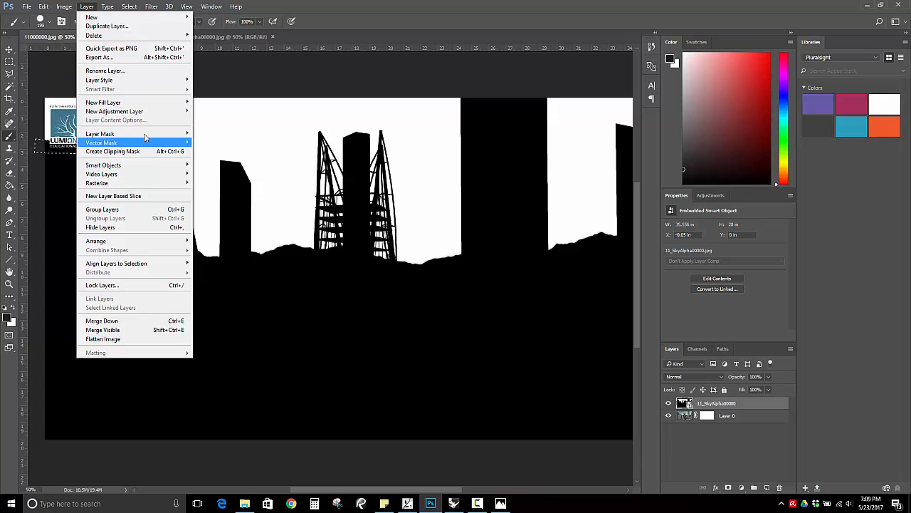
mouse_move(148, 135)
mouse_move(164, 183)
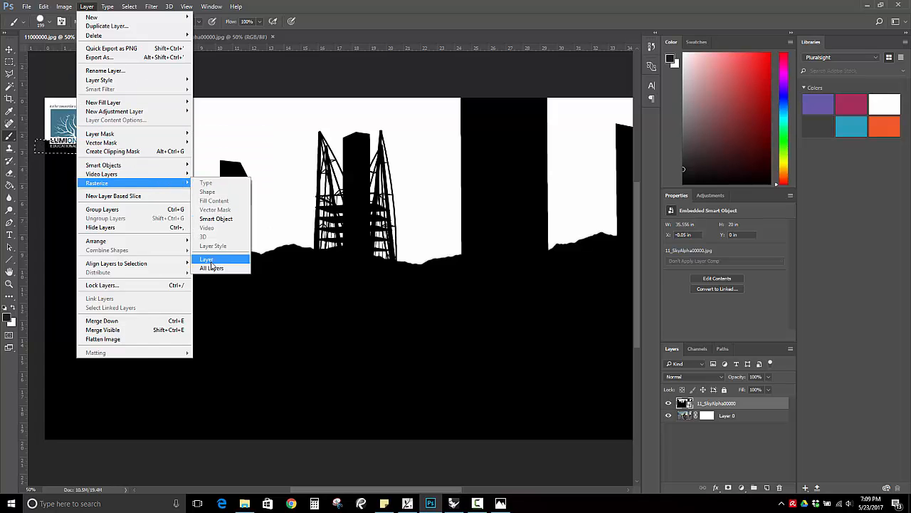
left_click(210, 259)
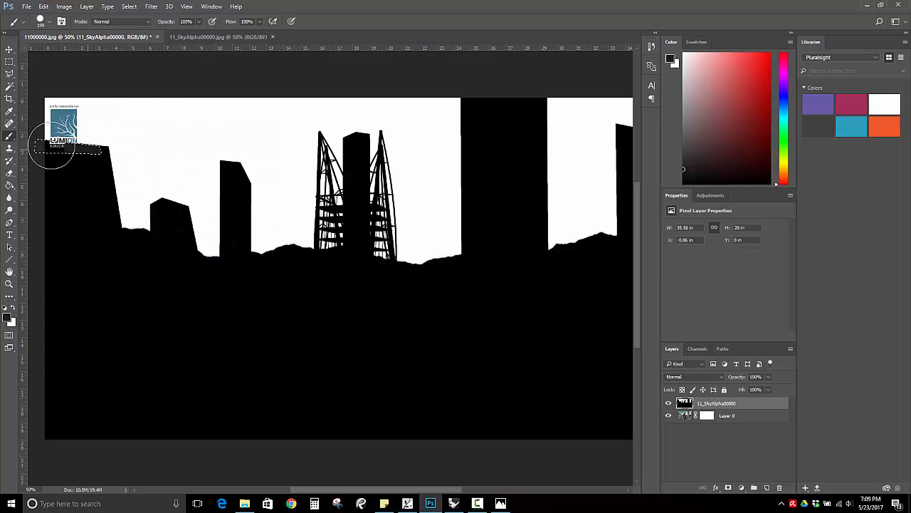
Lasso the watermark strip over the dark building again, paint it solid black and clear the selection
left_click(10, 73)
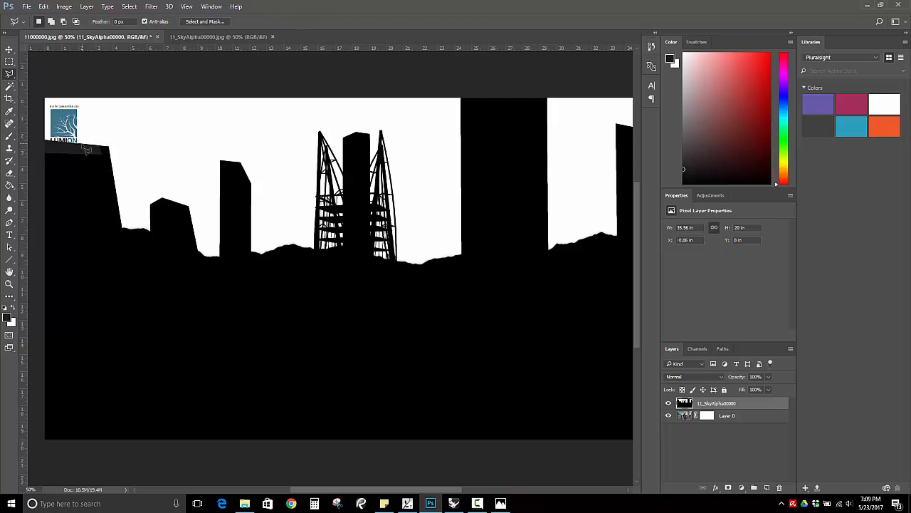
left_click(34, 139)
left_click(9, 136)
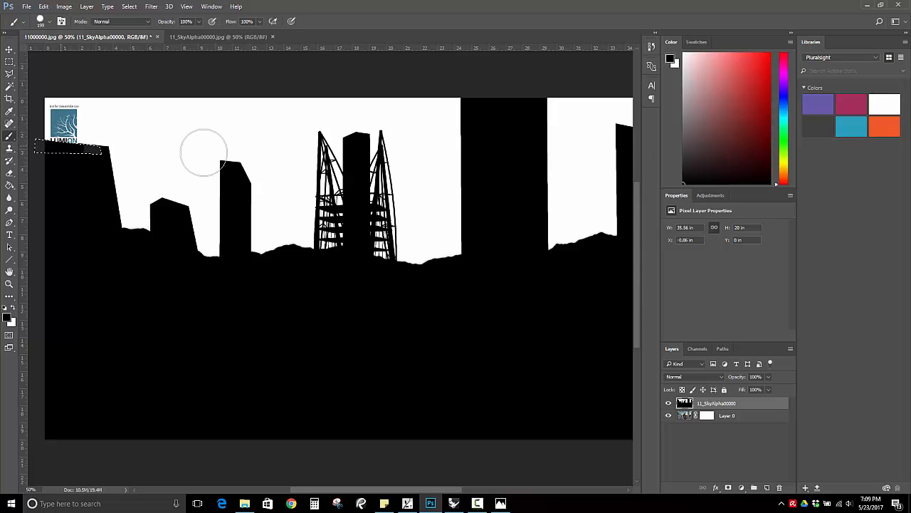
left_click(9, 61)
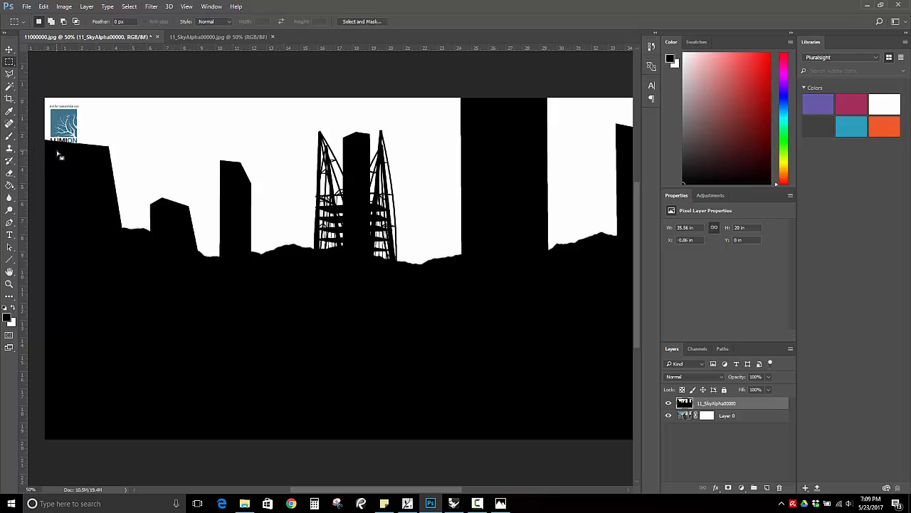
Draw a Polygonal Lasso selection around the watermark in the white sky, following the dark building's roofline
left_click(10, 73)
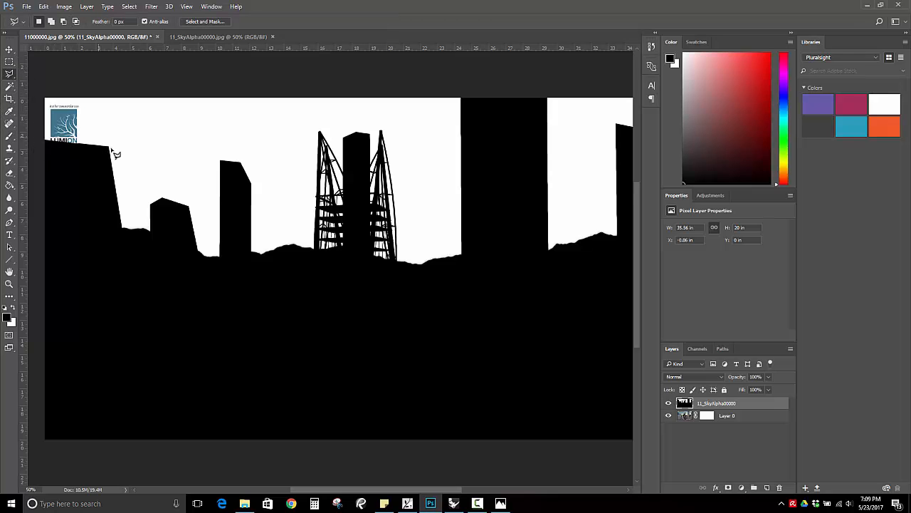
left_click(41, 138)
left_click(42, 80)
left_click(103, 91)
left_click(108, 147)
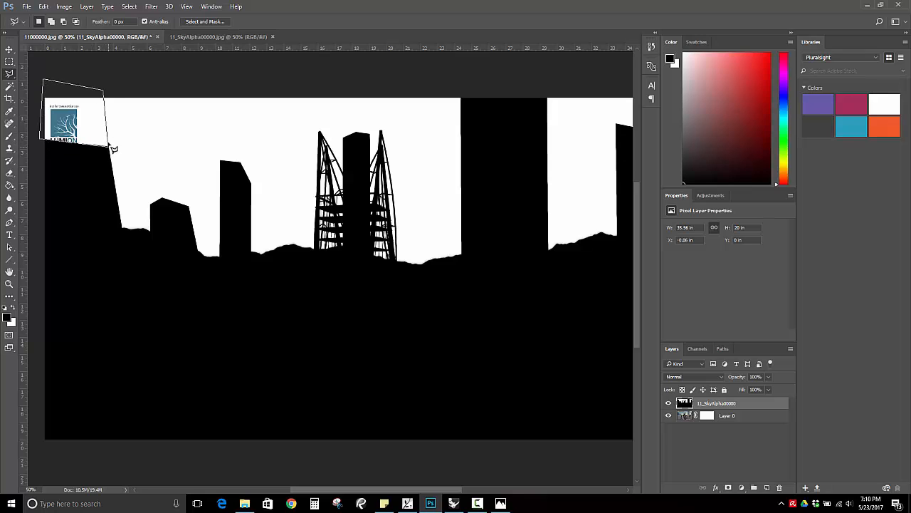
double_click(111, 148)
Paint the selected watermark area white with the Brush and clear the selection
key("x")
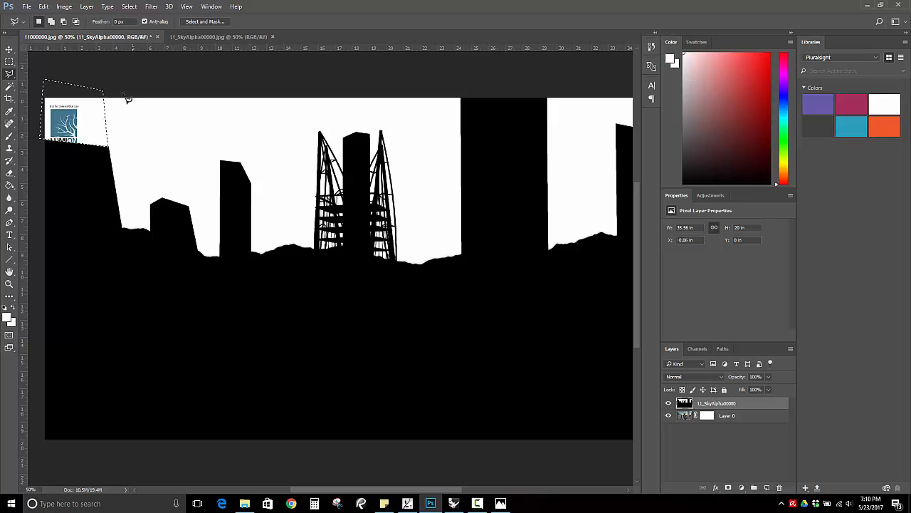
left_click(9, 135)
mouse_move(118, 116)
left_mouse_down()
mouse_move(81, 109)
mouse_move(42, 134)
mouse_move(108, 143)
left_mouse_up()
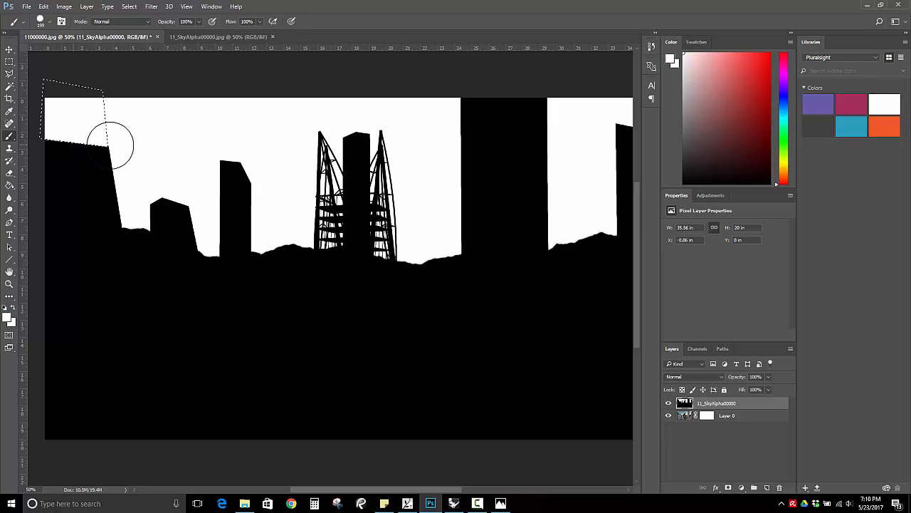
left_click(9, 62)
left_click(68, 103)
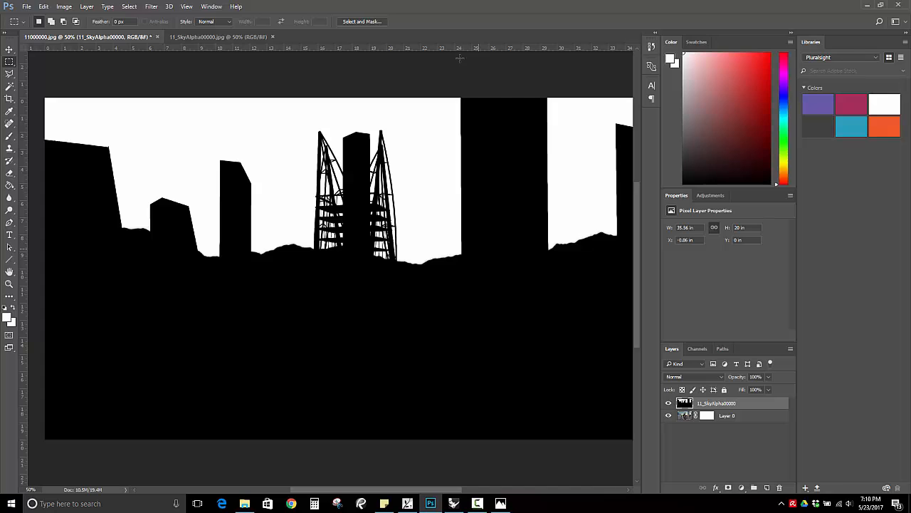
Try a Color Range selection on the sky alpha layer using sampled colors with fuzziness 78
left_click(129, 7)
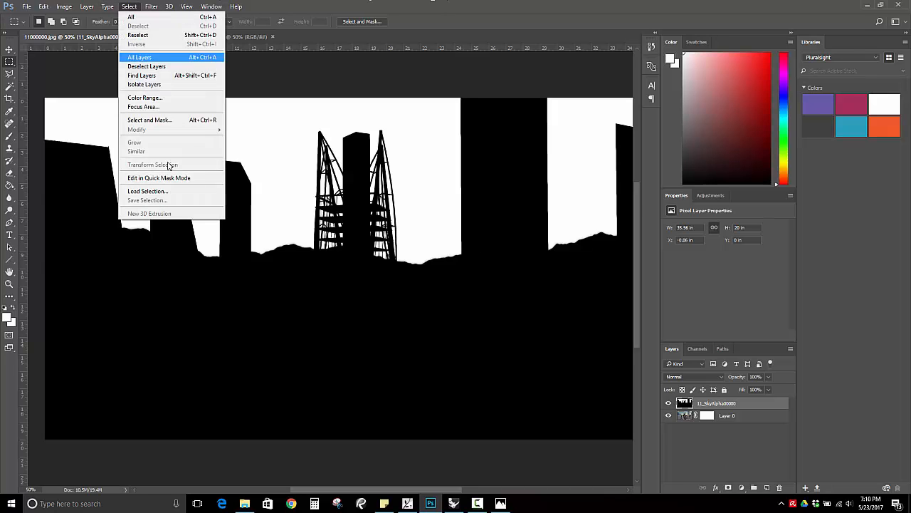
left_click(160, 98)
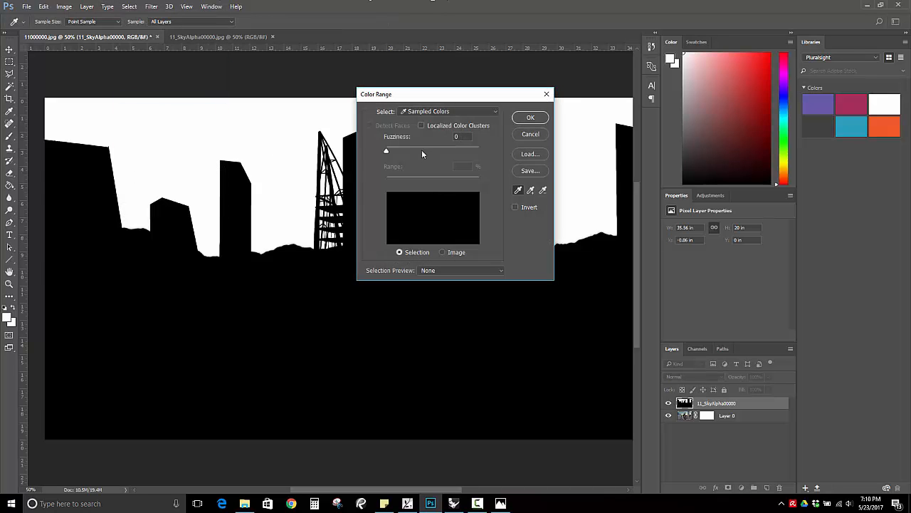
mouse_move(421, 151)
left_mouse_down()
mouse_move(413, 151)
mouse_move(456, 150)
mouse_move(405, 151)
mouse_move(422, 151)
left_mouse_up()
left_click(535, 119)
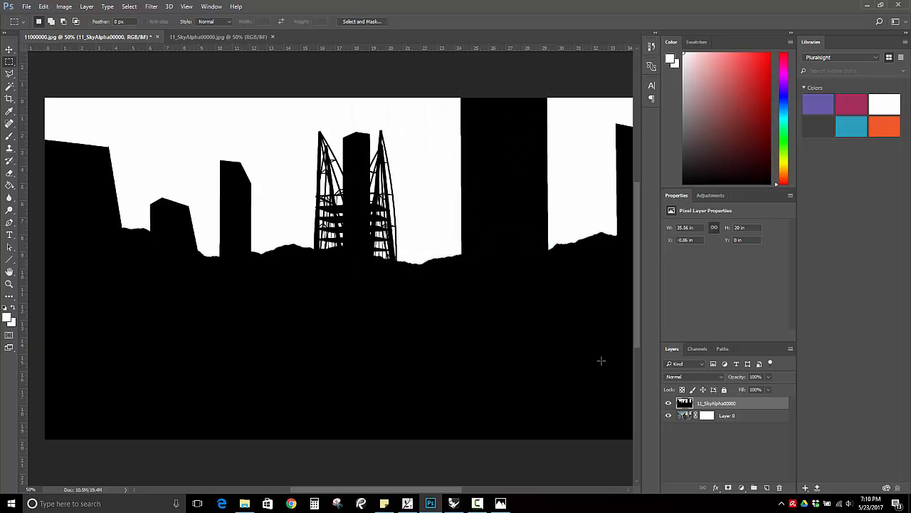
Sample the black of the silhouette with the Eyedropper and try a Color Range selection with fuzziness 200
left_click(9, 87)
left_click(9, 111)
left_click(153, 278)
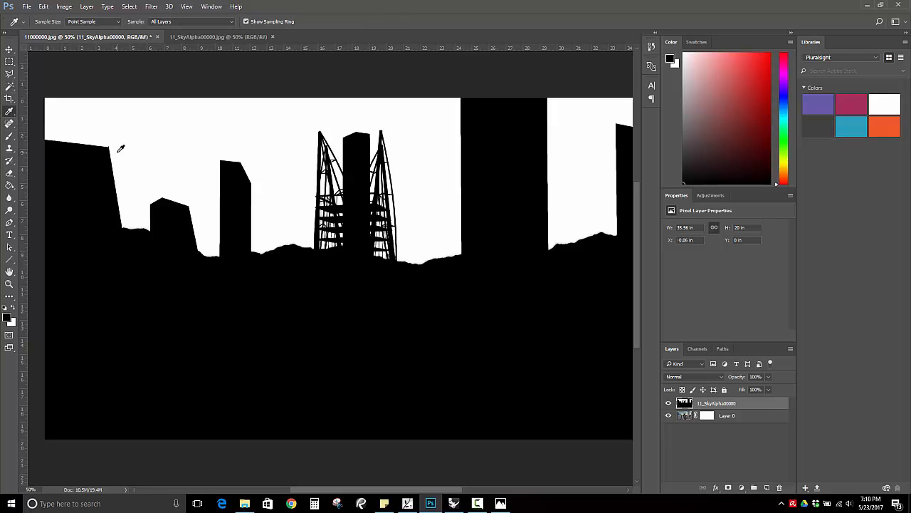
left_click(132, 7)
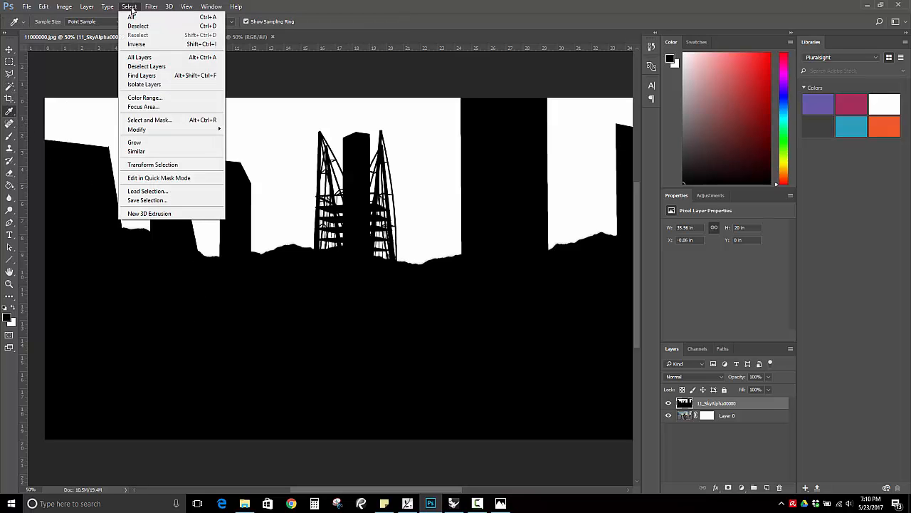
left_click(146, 97)
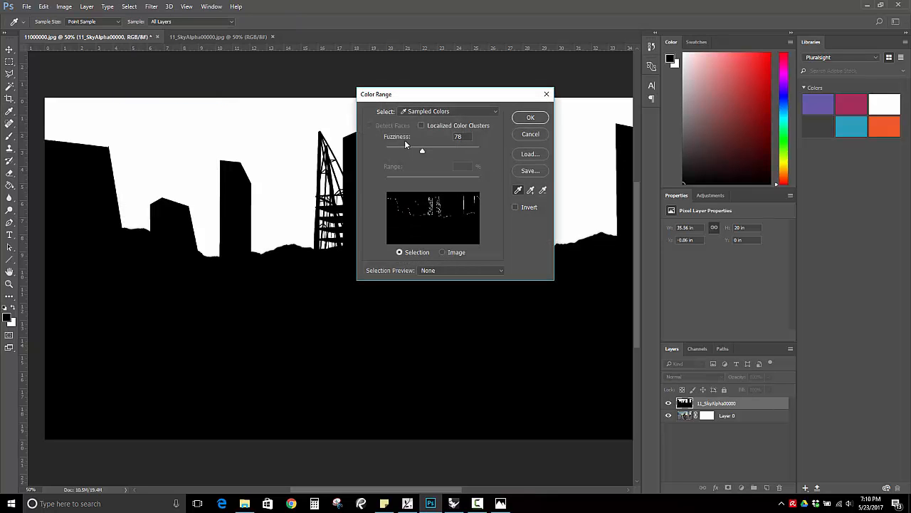
left_click_drag(405, 147, 497, 155)
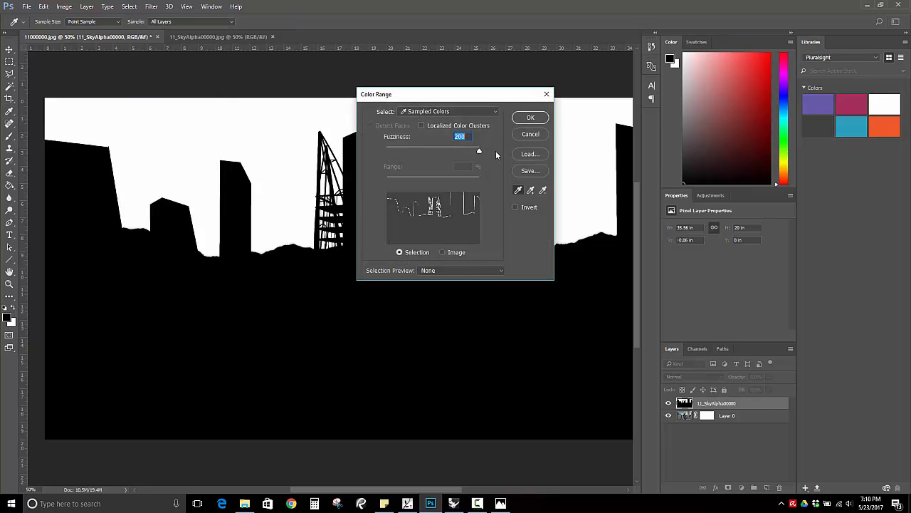
left_click(515, 118)
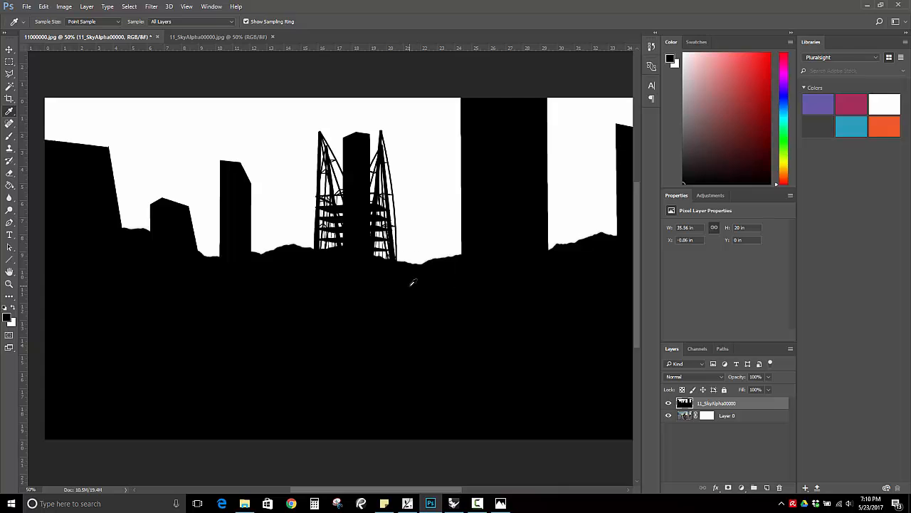
Select the connected black silhouette of buildings and ground with the Magic Wand at tolerance 32
left_click(128, 7)
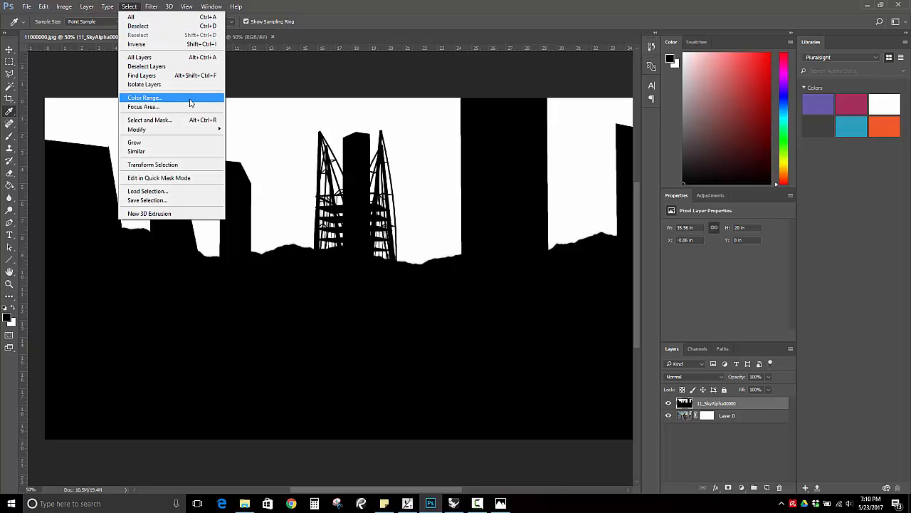
left_click(9, 85)
left_click(124, 270)
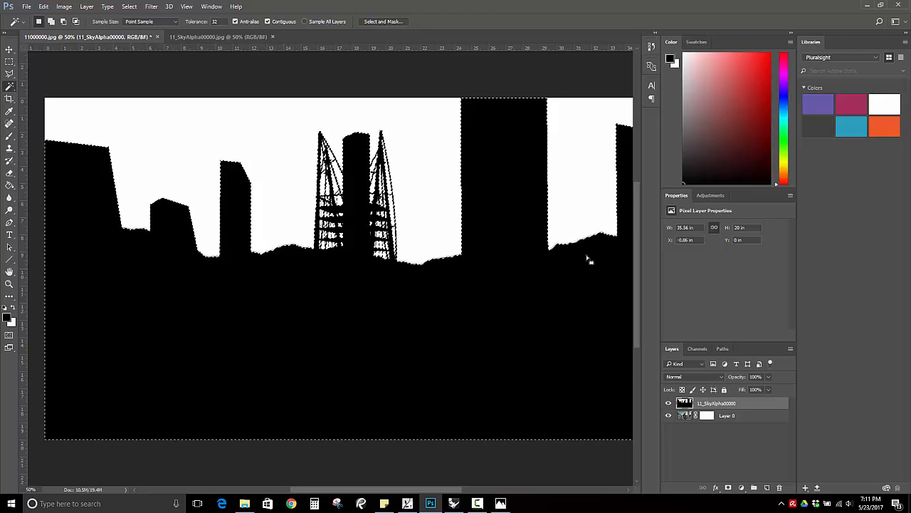
Make Layer 0's layer mask active and invert the selection so it covers the sky
left_click(707, 415)
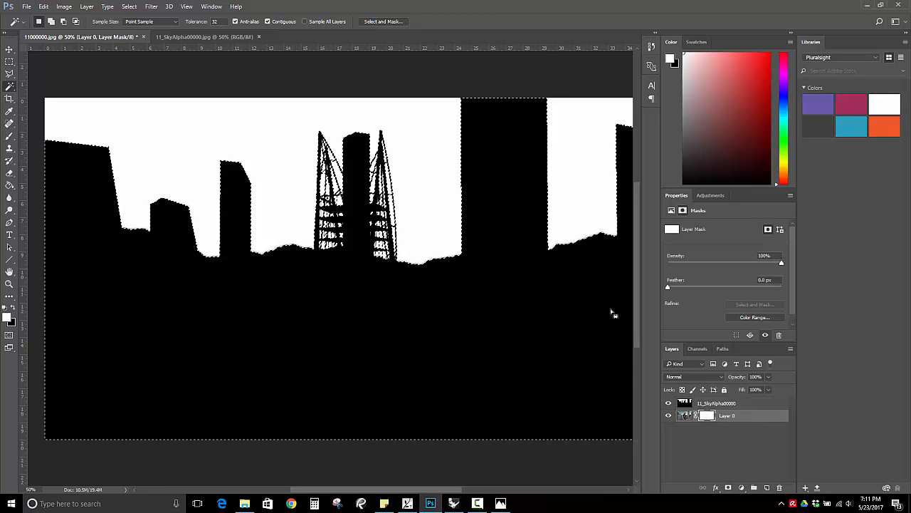
right_click(403, 287)
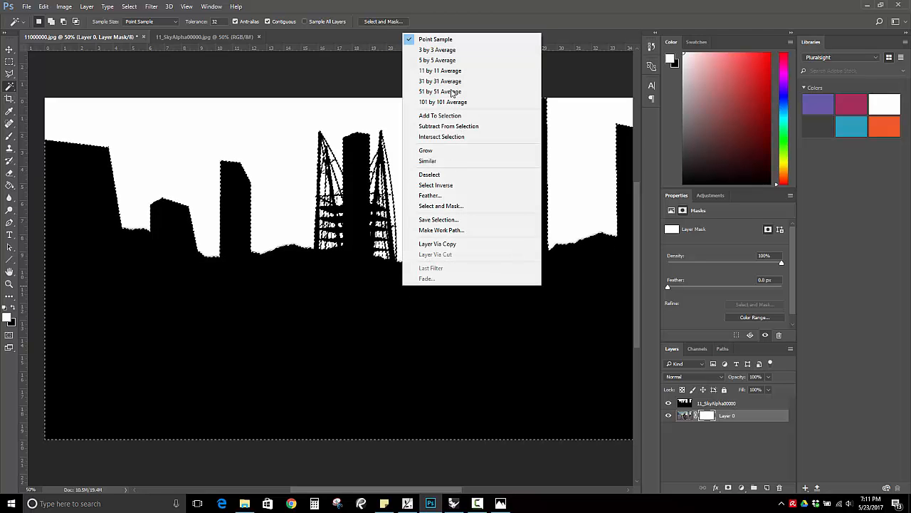
left_click(448, 186)
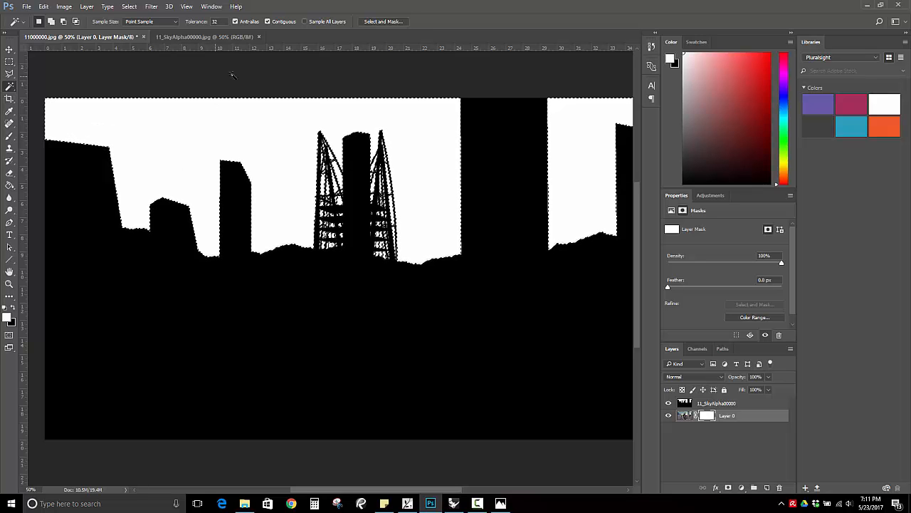
Hide the 11_SkyAlpha00000 layer and paint black on Layer 0's mask over the sky beside the tall tower
left_click(668, 404)
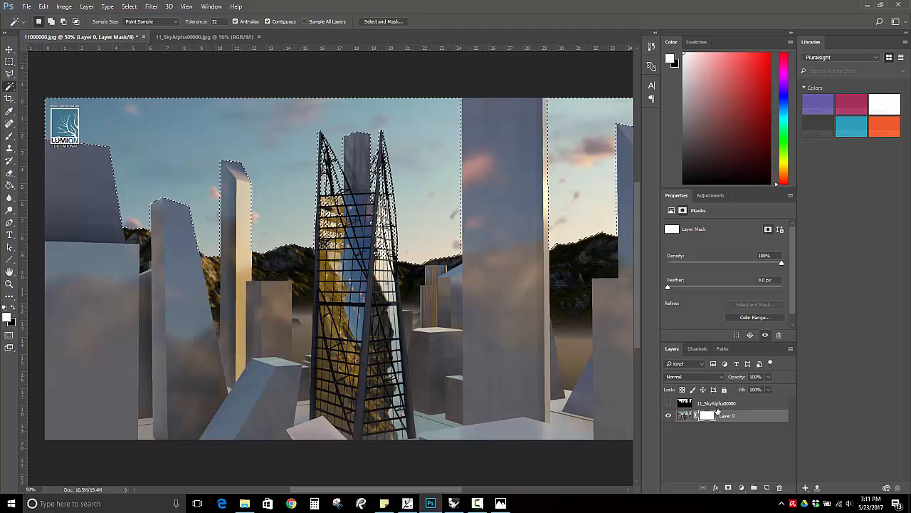
key("b")
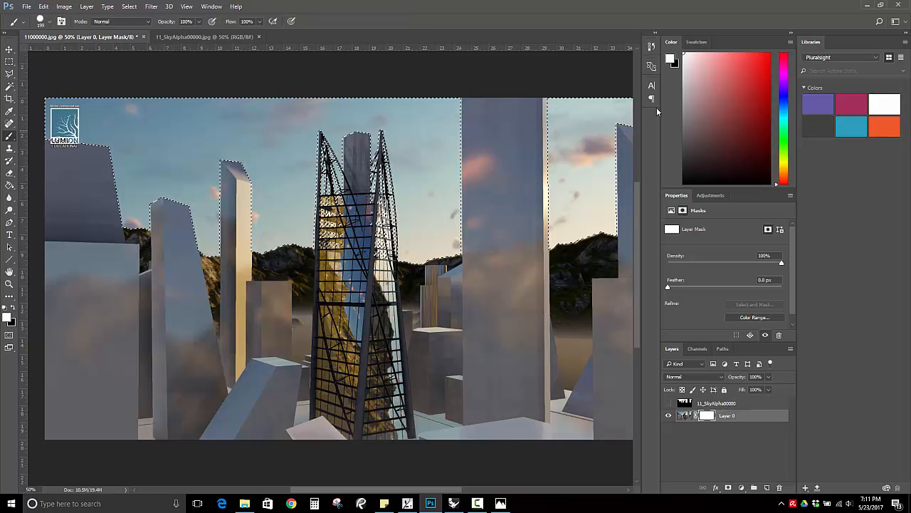
left_click(695, 101)
key("x")
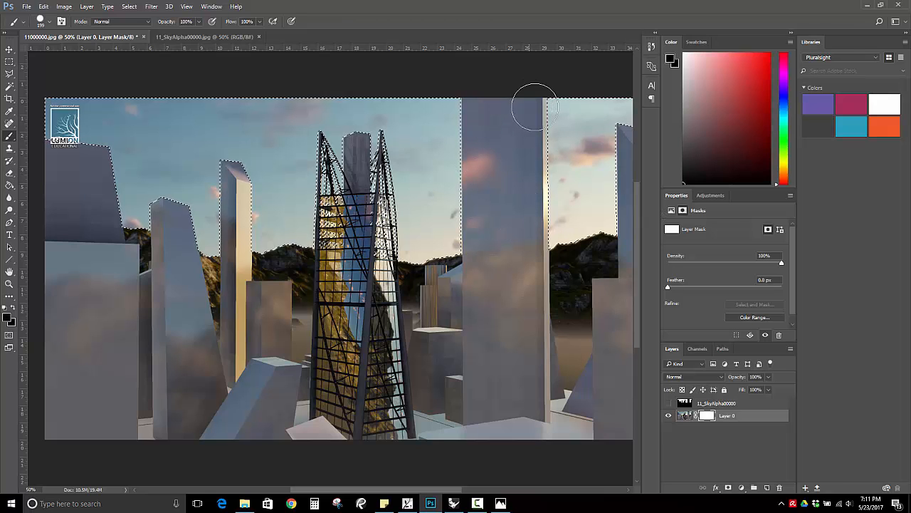
mouse_move(529, 102)
left_mouse_down()
mouse_move(630, 107)
mouse_move(536, 129)
mouse_move(690, 157)
mouse_move(537, 164)
left_mouse_up()
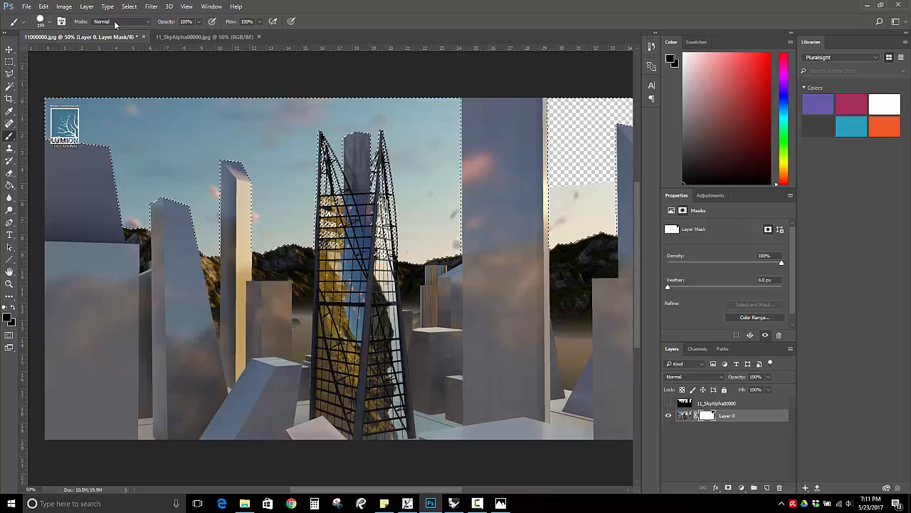
Enlarge the brush to 2165 px and paint black across the rest of the selected sky on Layer 0's mask
left_click(41, 21)
left_click_drag(92, 54, 110, 54)
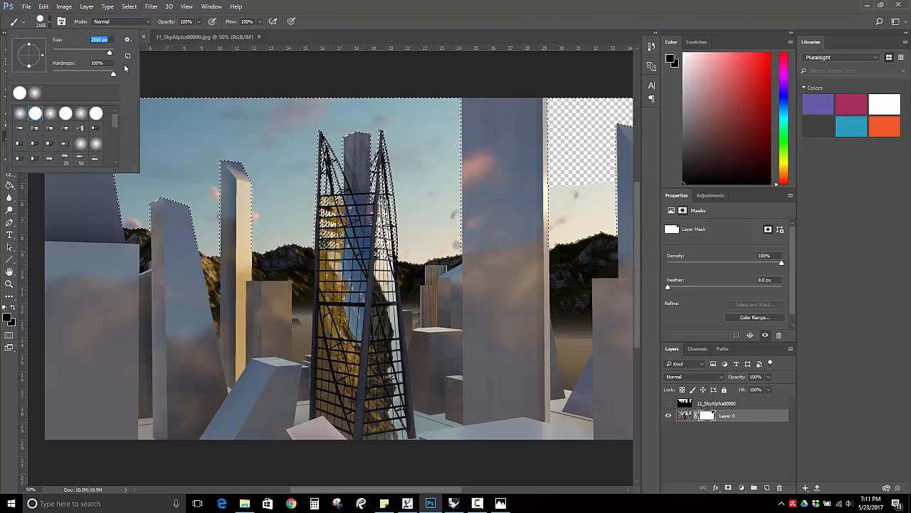
mouse_move(527, 135)
left_mouse_down()
mouse_move(402, 151)
mouse_move(260, 118)
mouse_move(51, 109)
mouse_move(696, 167)
mouse_move(381, 126)
mouse_move(42, 139)
left_mouse_up()
key("m")
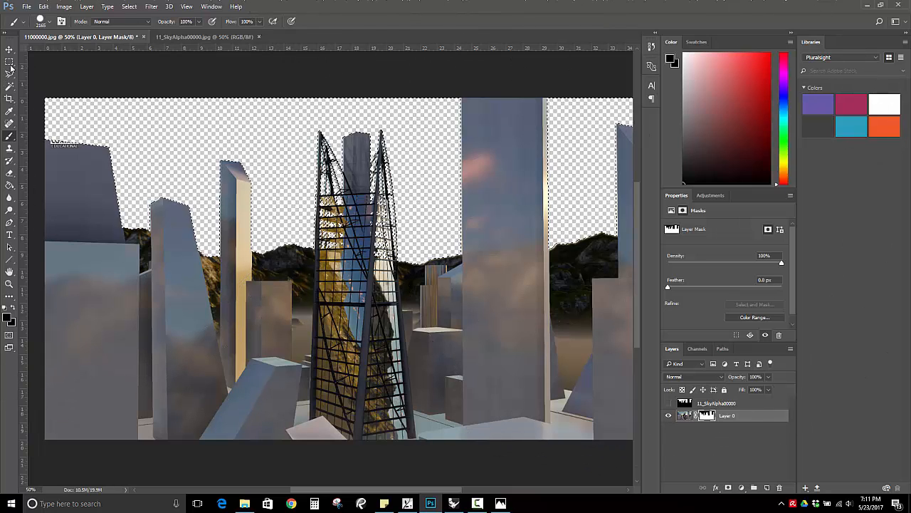
Deselect the sky area, switch to Chrome and search Google for "star wars landscape"
key("ctrl+d")
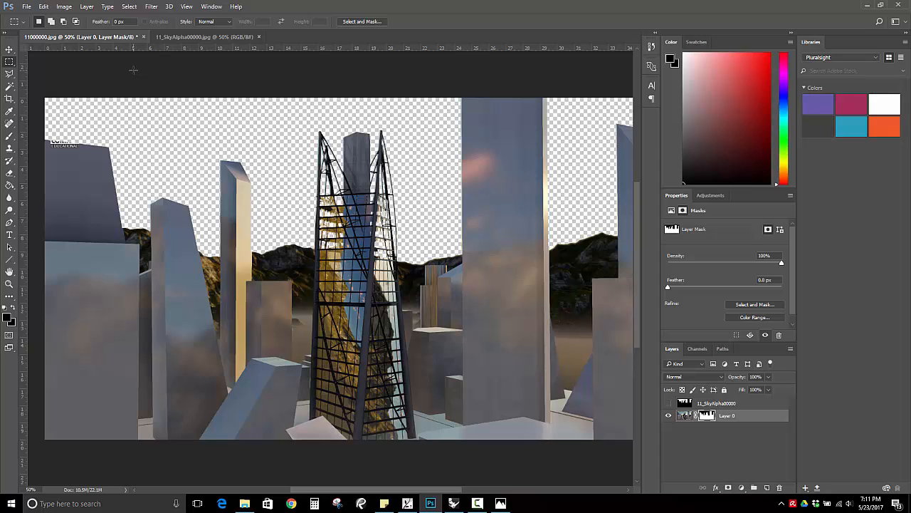
left_click(291, 504)
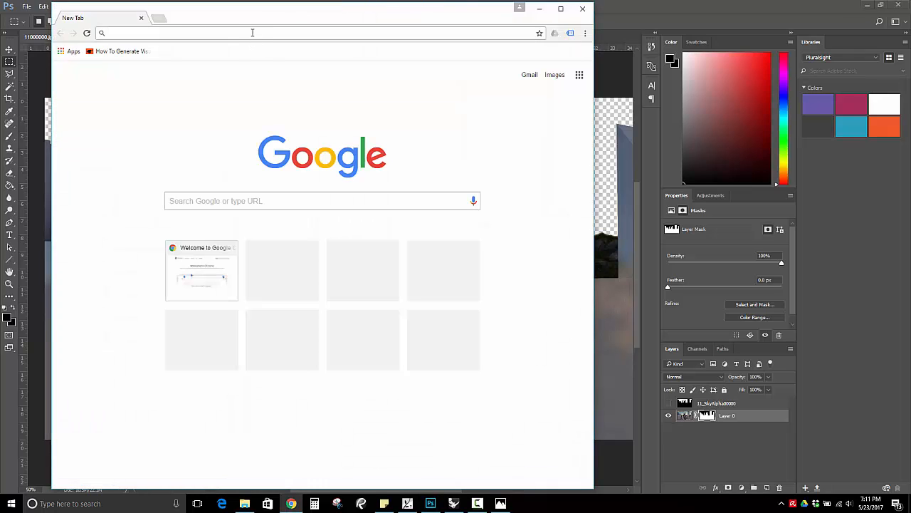
type("s")
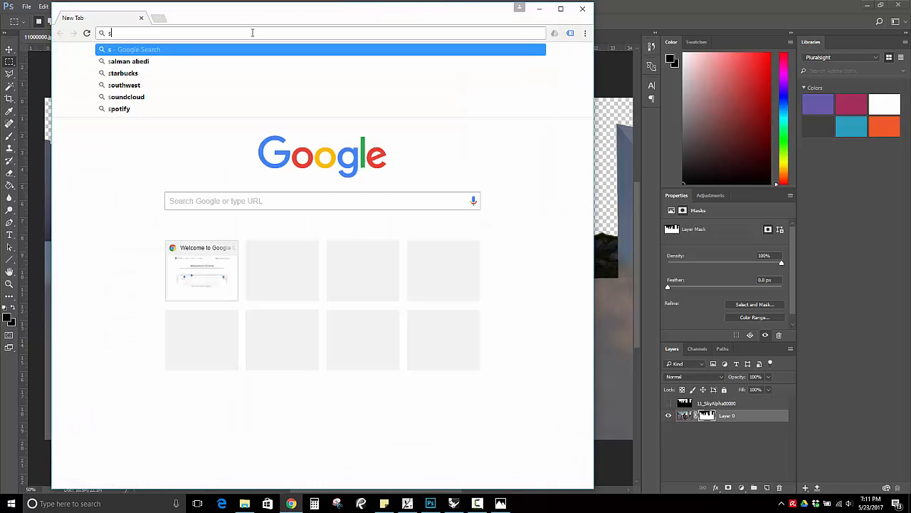
type("tar wars")
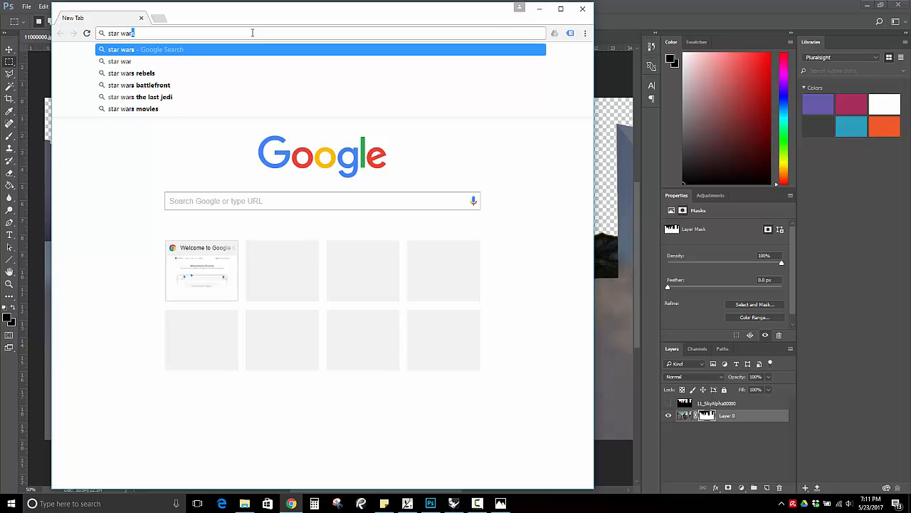
key("Return")
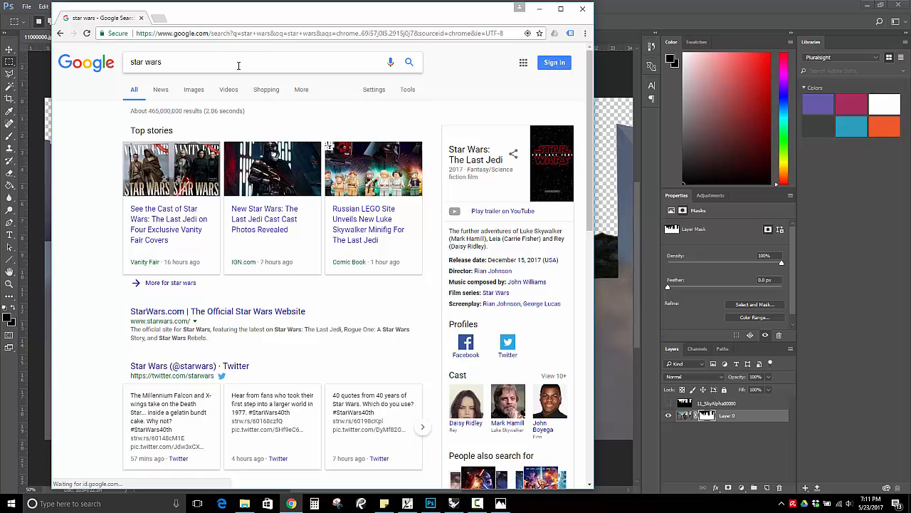
type("landscape")
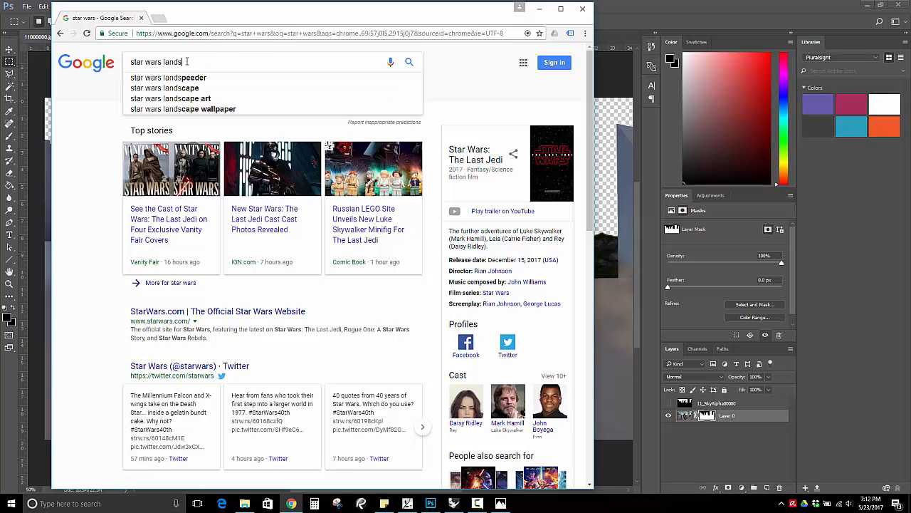
key("Return")
Search Google for "tatooine" instead and show the image results
left_click(228, 62)
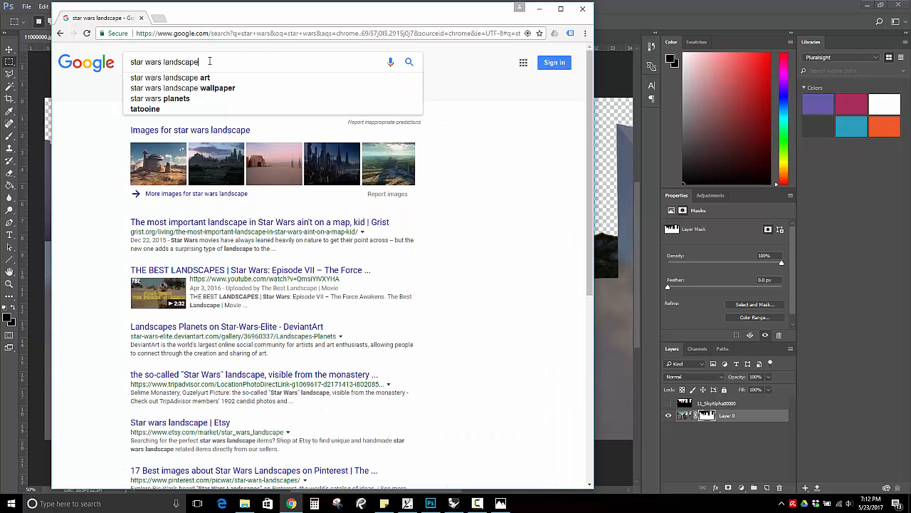
key("ctrl+a")
type("tatooi")
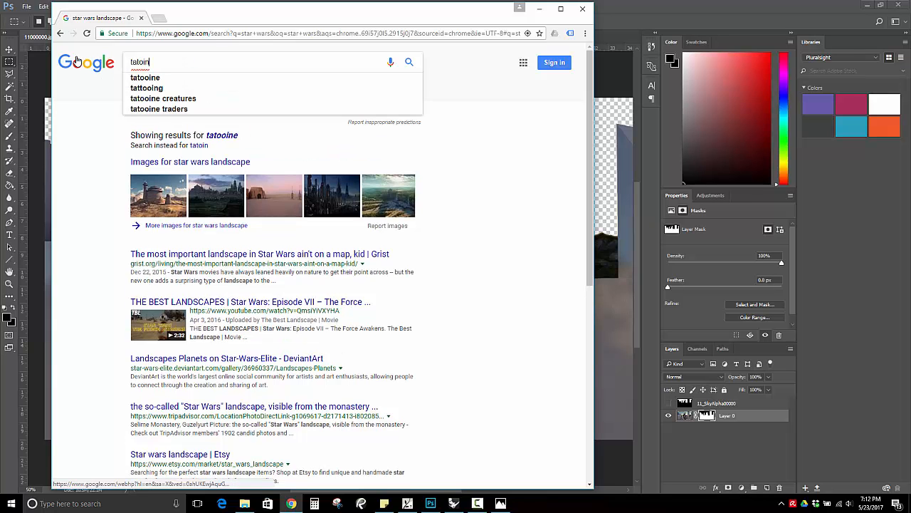
key("BackSpace")
key("BackSpace")
key("BackSpace")
key("BackSpace")
key("BackSpace")
key("BackSpace")
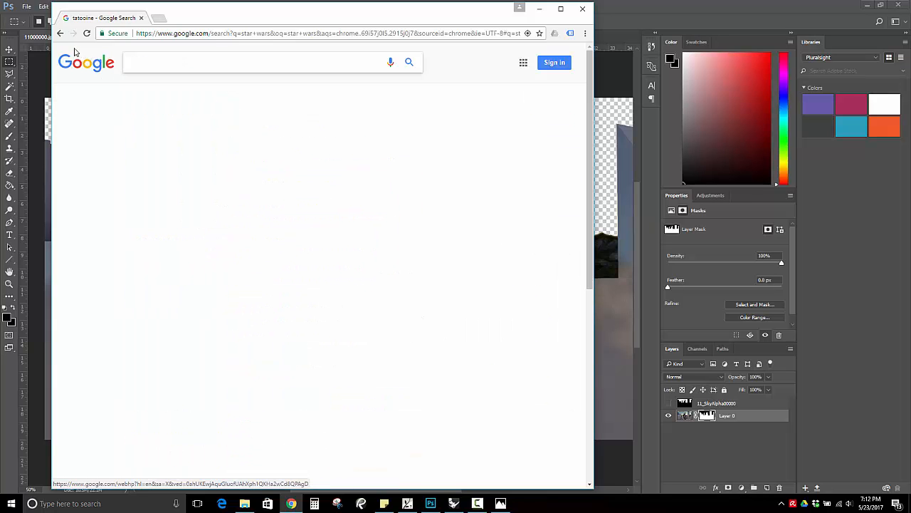
type("tatoine")
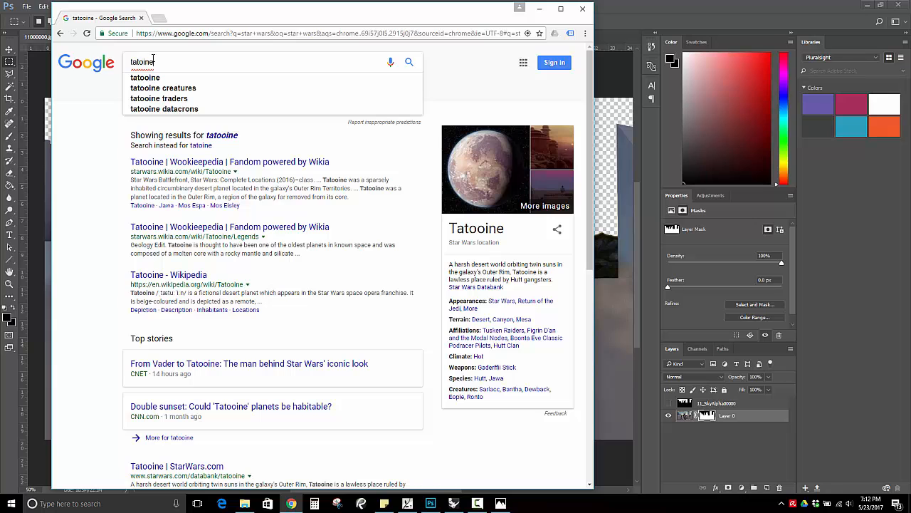
key("Return")
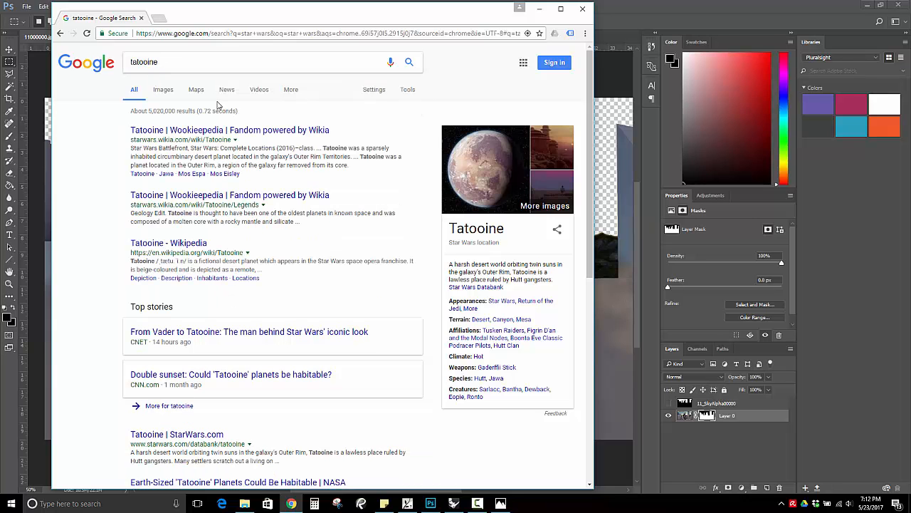
left_click(163, 90)
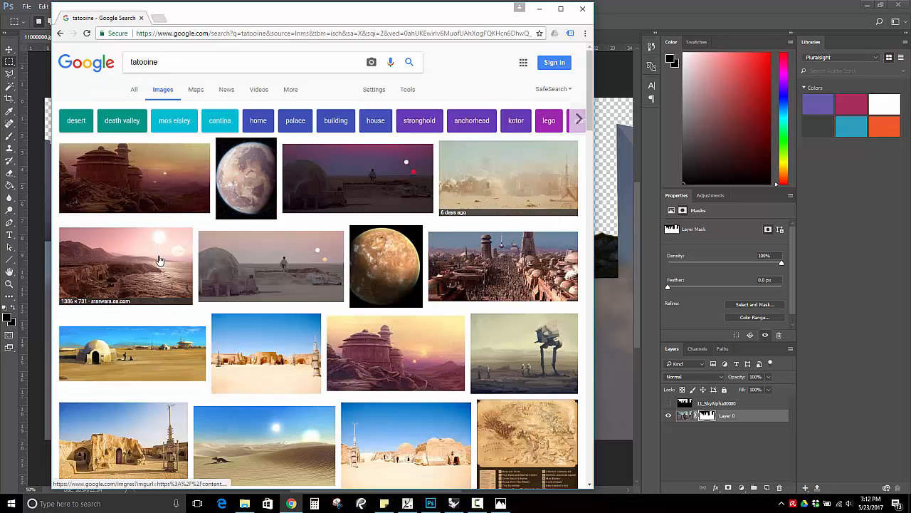
Open the 1386 × 731 pink desert landscape with two suns at full size and copy the image
left_click(160, 261)
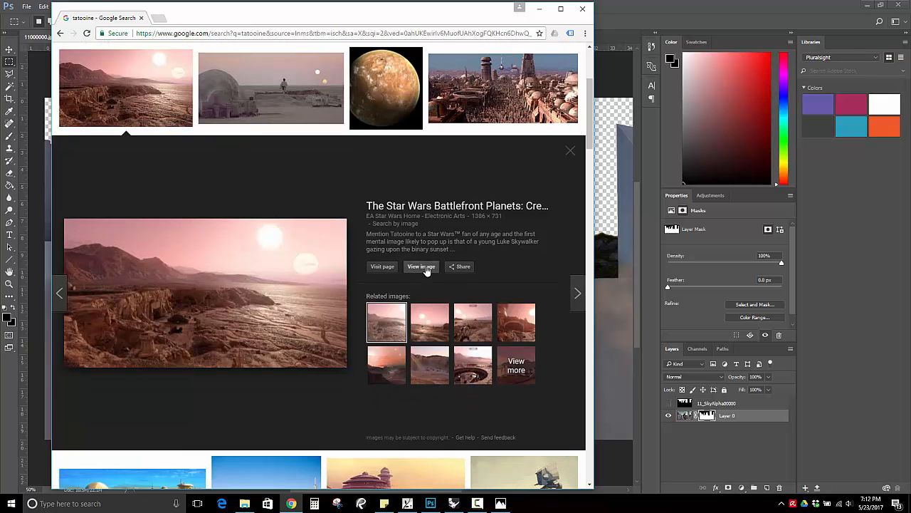
left_click(421, 266)
right_click(305, 222)
left_click(340, 252)
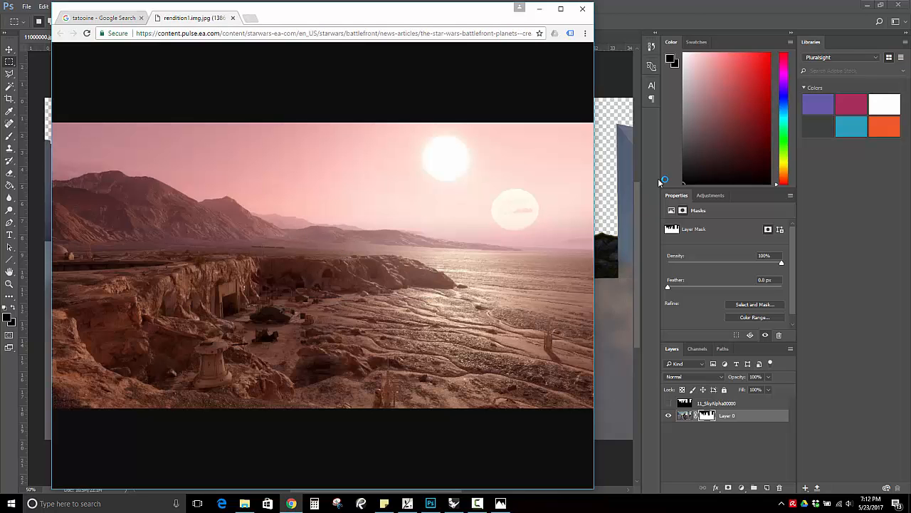
Switch to Photoshop, add a new layer beneath Layer 0 and paste the copied desert landscape there
left_click(734, 464)
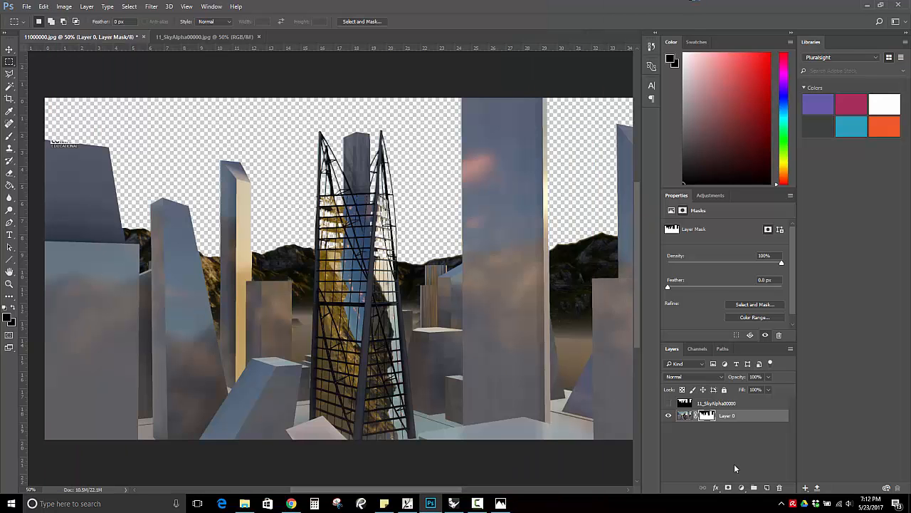
left_click(767, 487)
left_click_drag(705, 406, 705, 436)
key("ctrl+v")
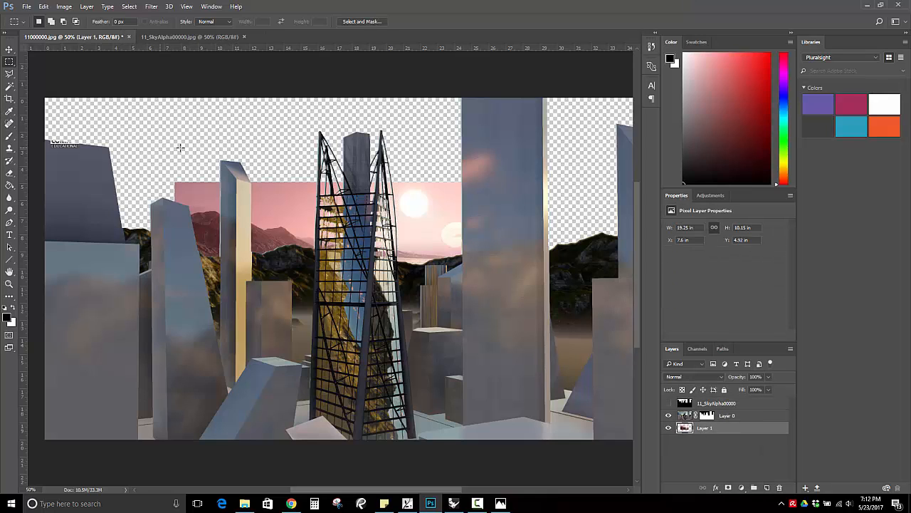
Free Transform the pasted landscape to about 197% to fill the canvas height, and shift it left to about X -2.33 in
right_click(201, 175)
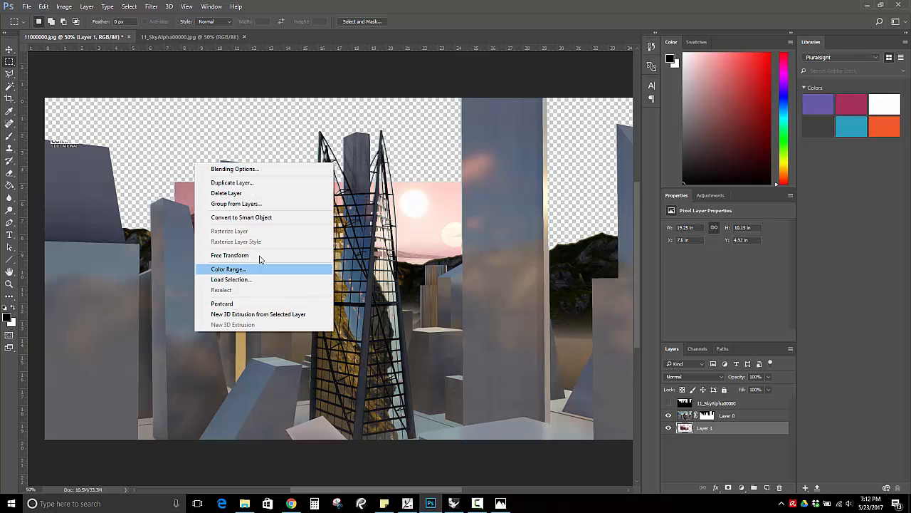
left_click(229, 255)
left_click_drag(478, 226, 437, 246)
left_click_drag(447, 210, 358, 274)
left_click_drag(373, 266, 293, 99)
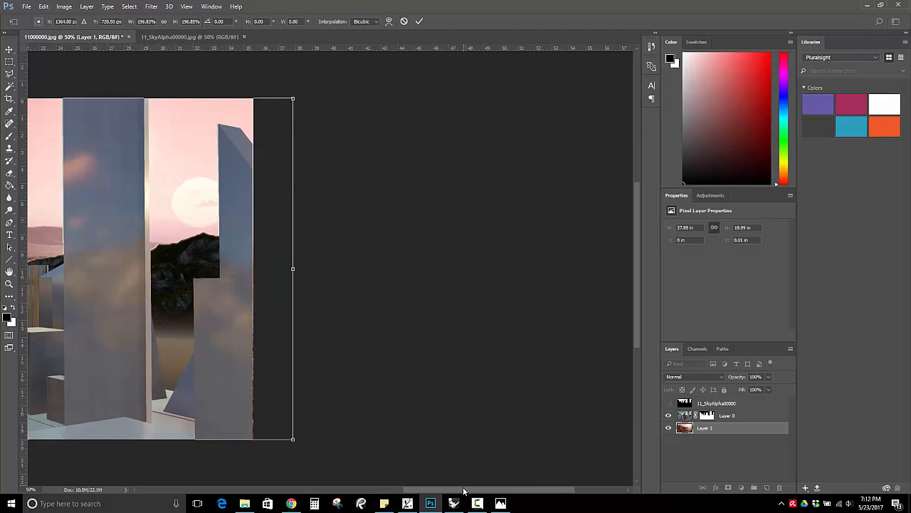
left_click_drag(463, 490, 355, 490)
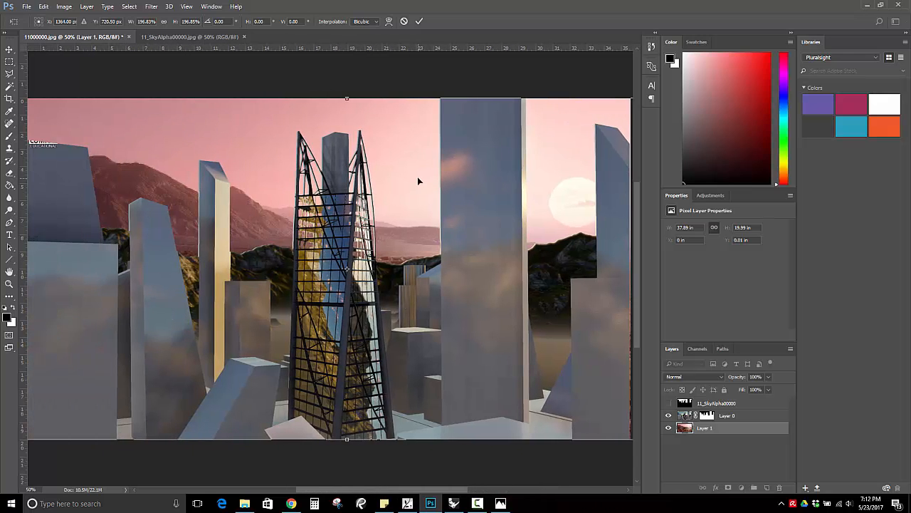
left_click_drag(418, 177, 376, 178)
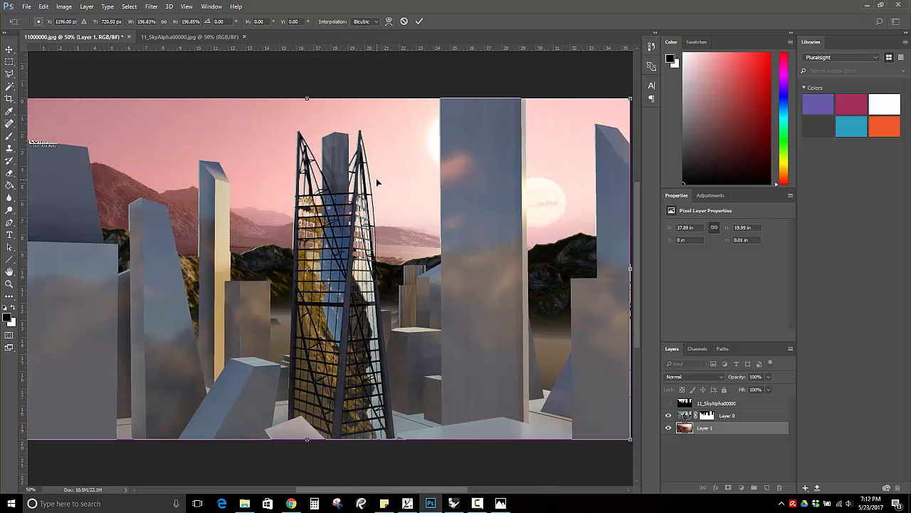
key("Return")
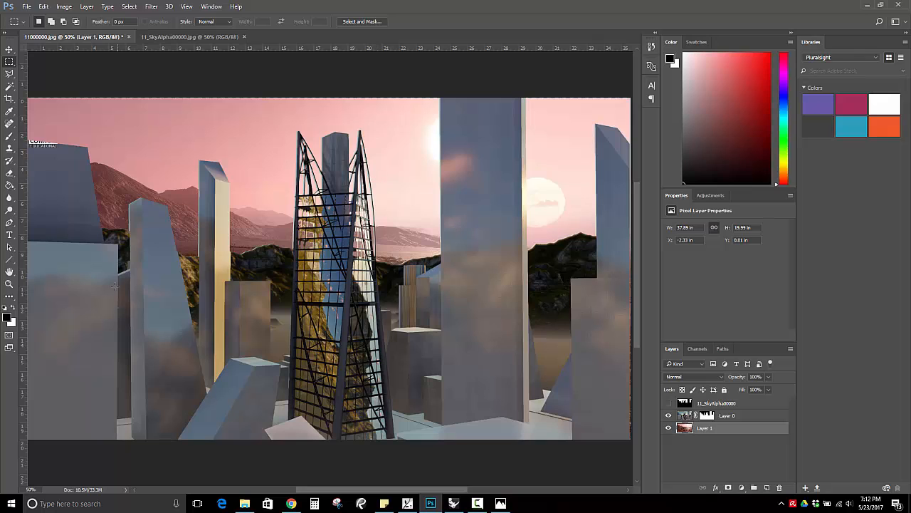
Move the landscape on Layer 1 slightly so its upper edge aligns with the canvas at Y 0 in
left_click(10, 284)
left_click(314, 249, "alt")
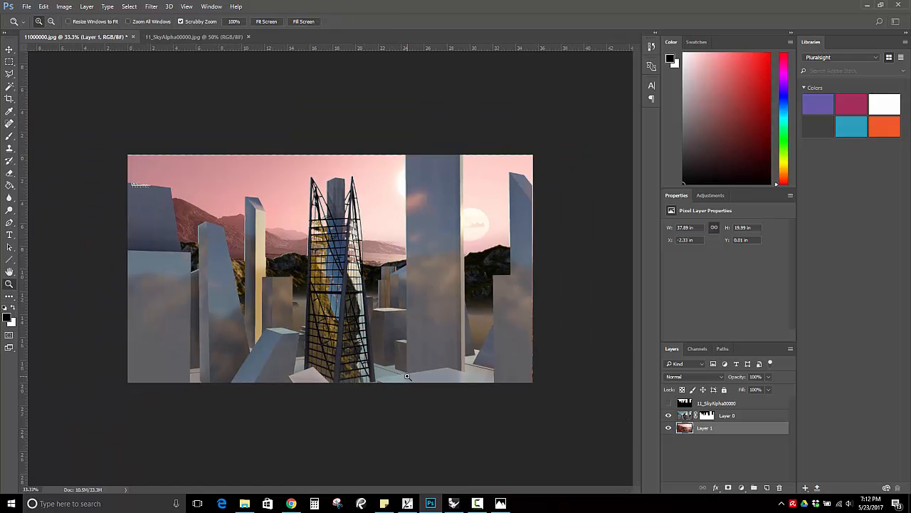
left_click(10, 49)
left_click_drag(262, 176, 262, 178)
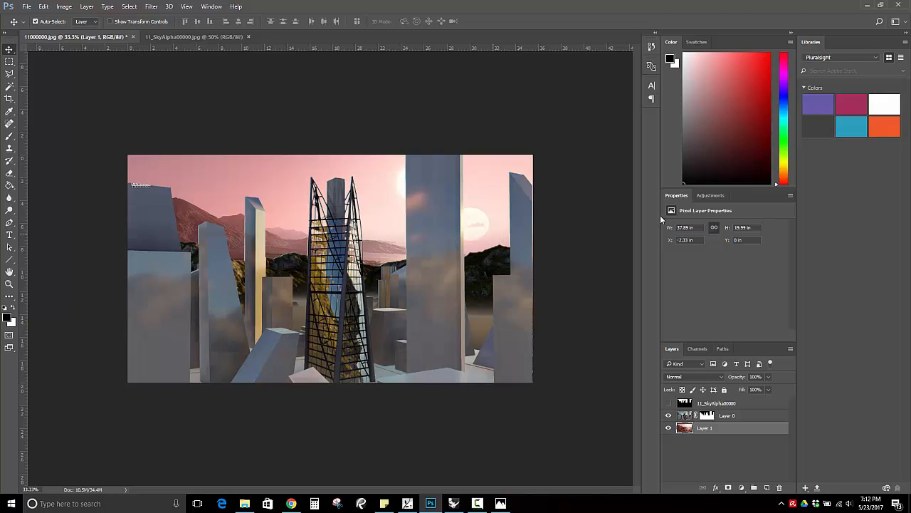
Add a new layer above 11_SkyAlpha00000 and fill it with the pink sampled from the landscape's sky
left_click(722, 404)
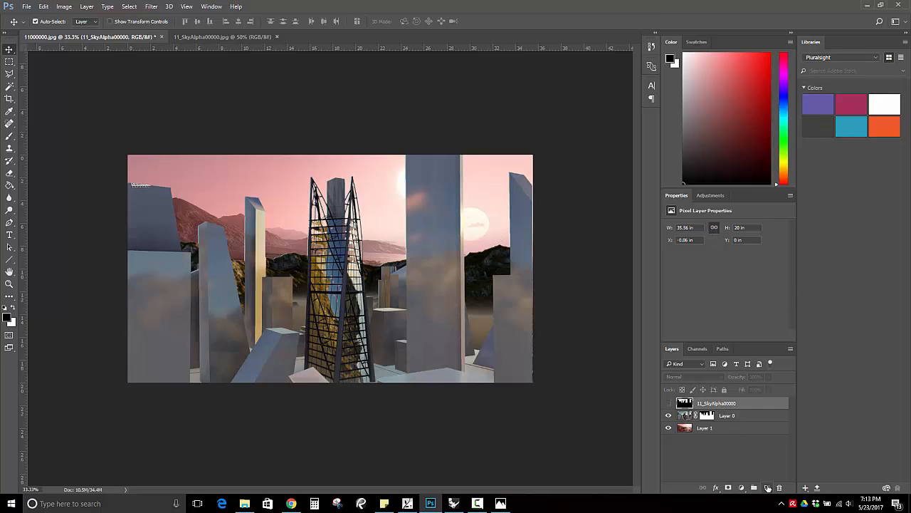
left_click(766, 487)
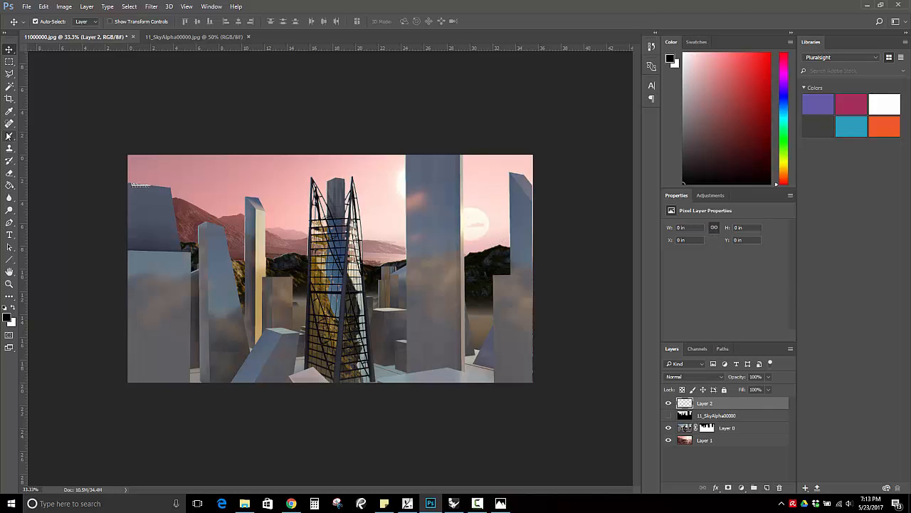
left_click(9, 111)
left_click(216, 158)
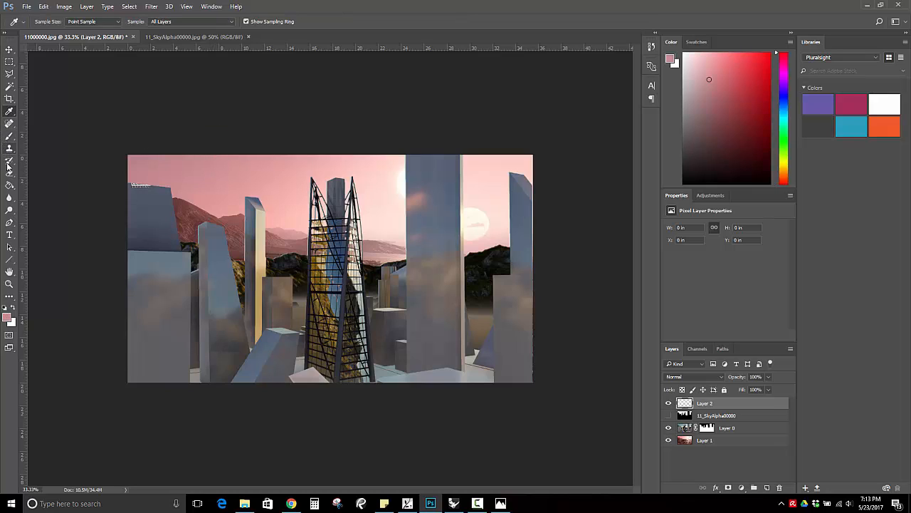
left_click(9, 185)
left_click(351, 226)
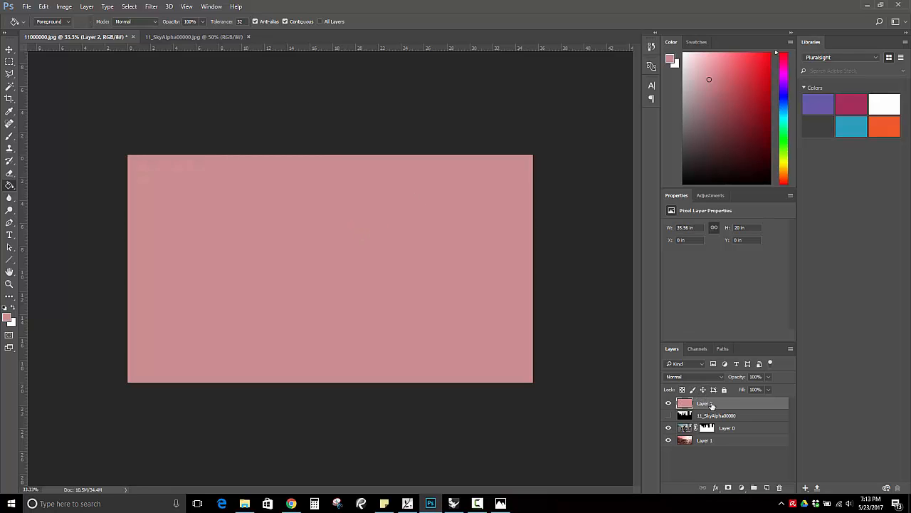
Set the pink fill layer's blend mode to Multiply and its opacity to 63%
left_click(695, 376)
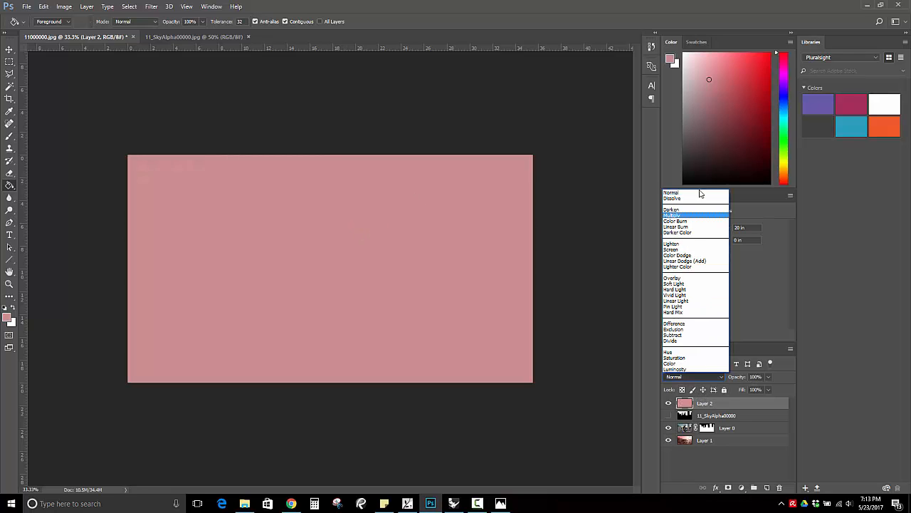
left_click(678, 215)
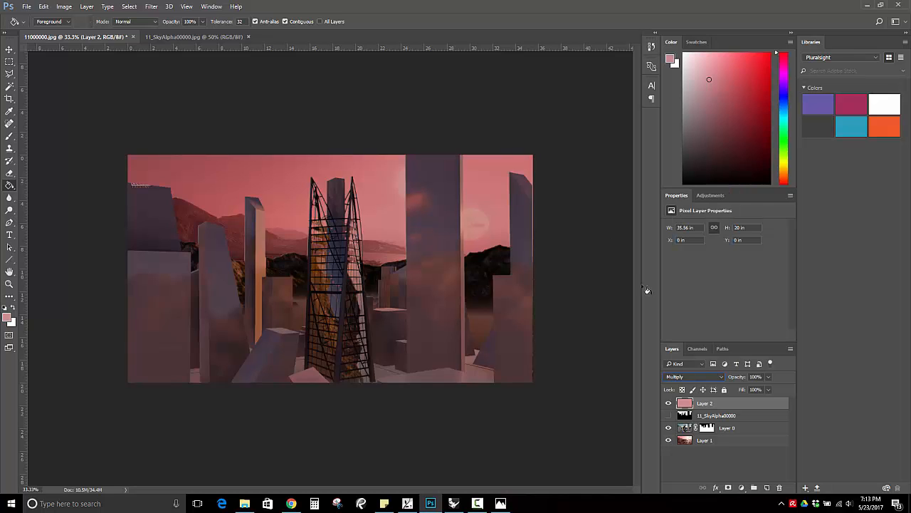
left_click_drag(758, 377, 722, 379)
key("Return")
key("Num_Lock")
left_click(767, 377)
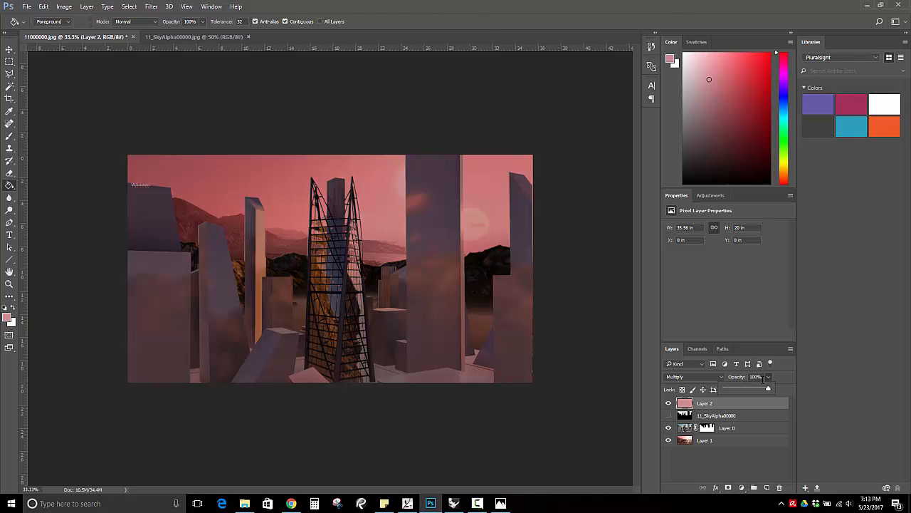
mouse_move(744, 389)
left_mouse_down()
mouse_move(734, 390)
mouse_move(752, 390)
left_mouse_up()
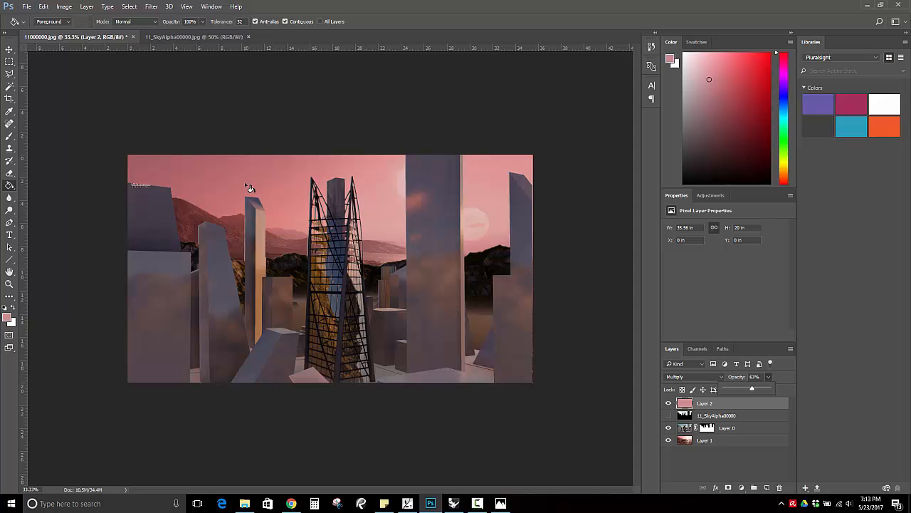
Examine the tinted composite up close around the towers and along the mountain ridge against the new sky
left_click(9, 284)
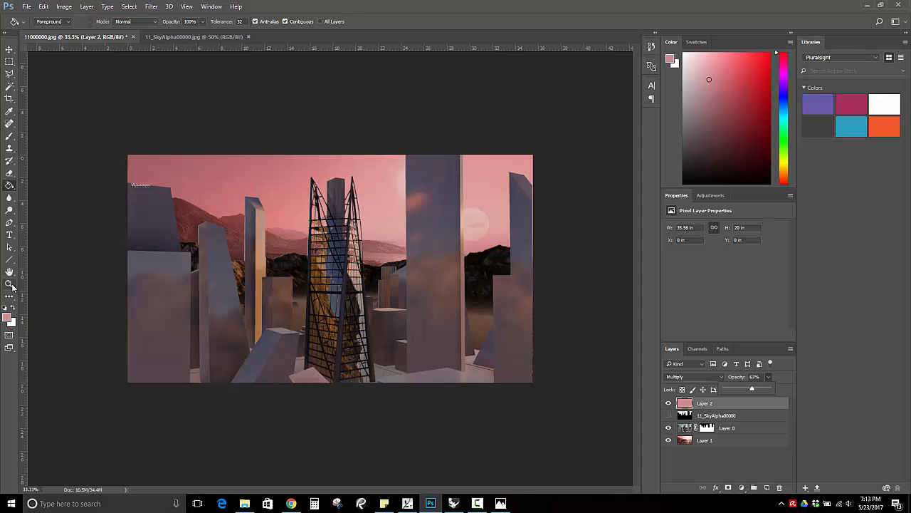
left_click(284, 225)
left_click(233, 247)
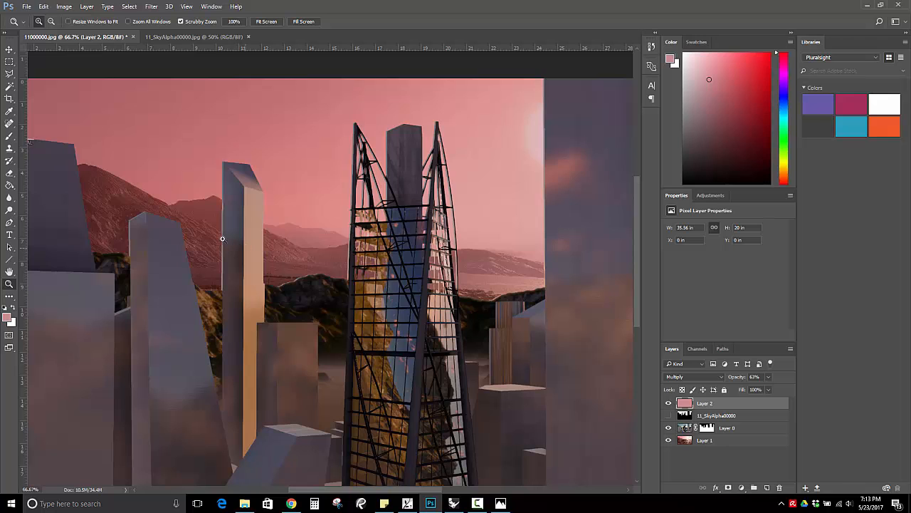
left_click(221, 228)
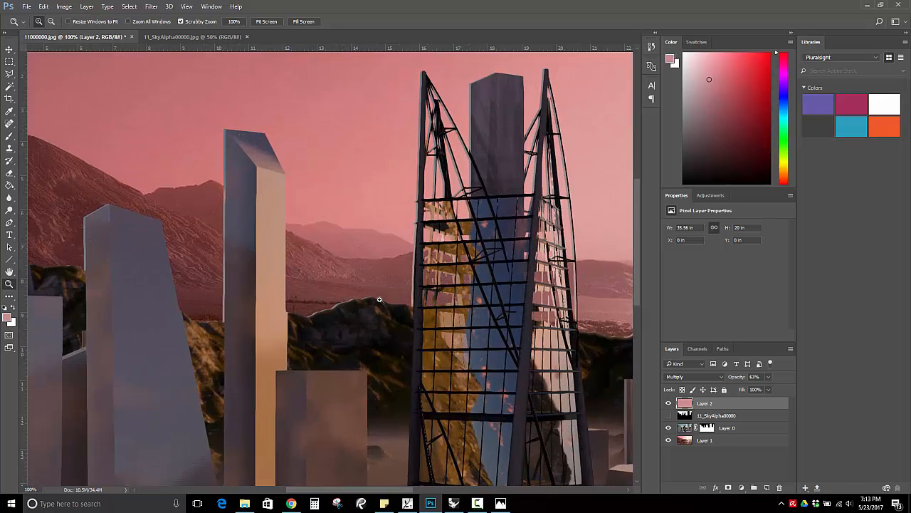
left_click(415, 272, "alt")
left_click(415, 272, "alt")
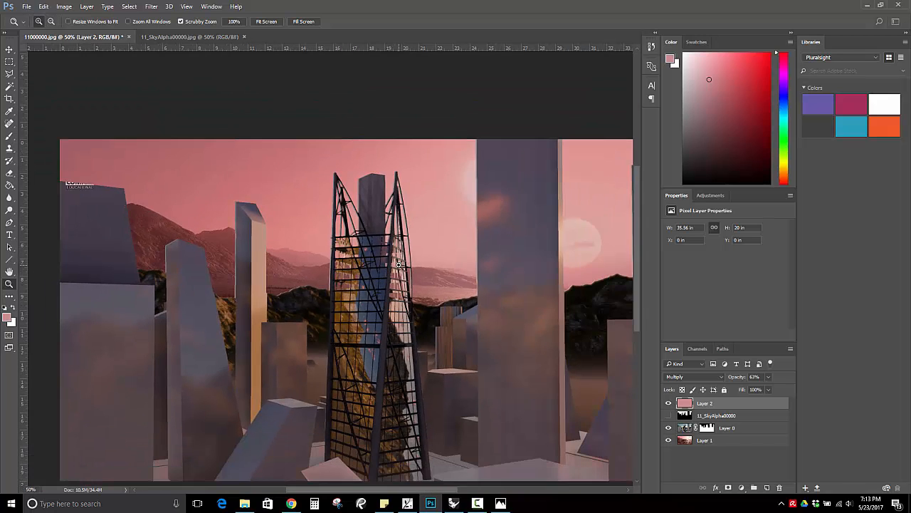
left_click(416, 272, "alt")
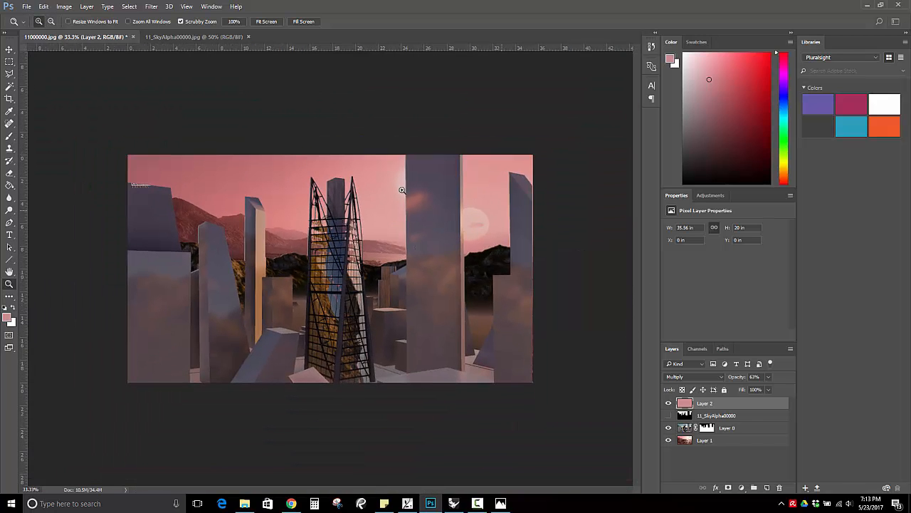
left_click(715, 416)
left_click(712, 426)
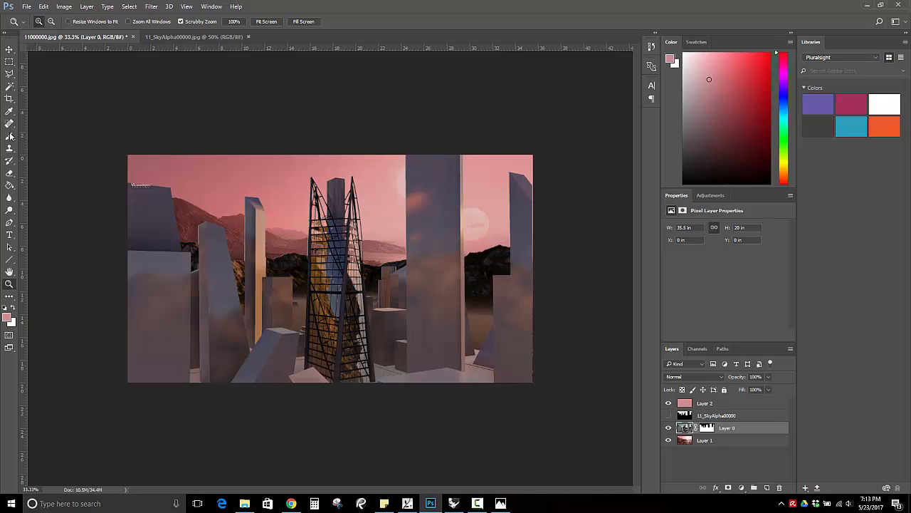
left_click(707, 427)
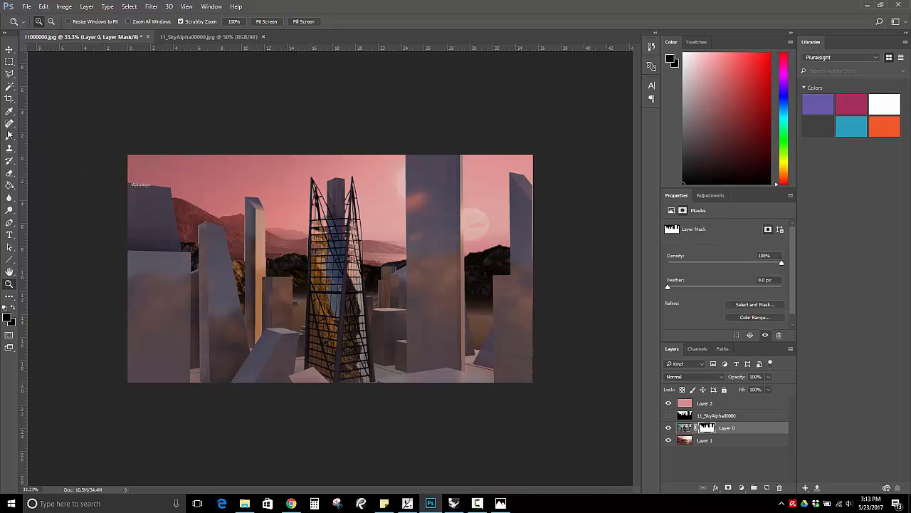
left_click(9, 85)
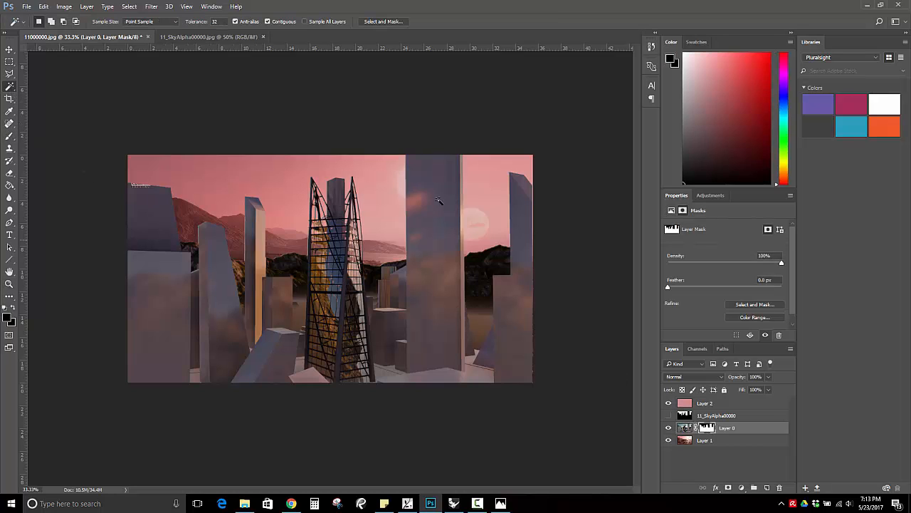
left_click(482, 196)
left_click(430, 218)
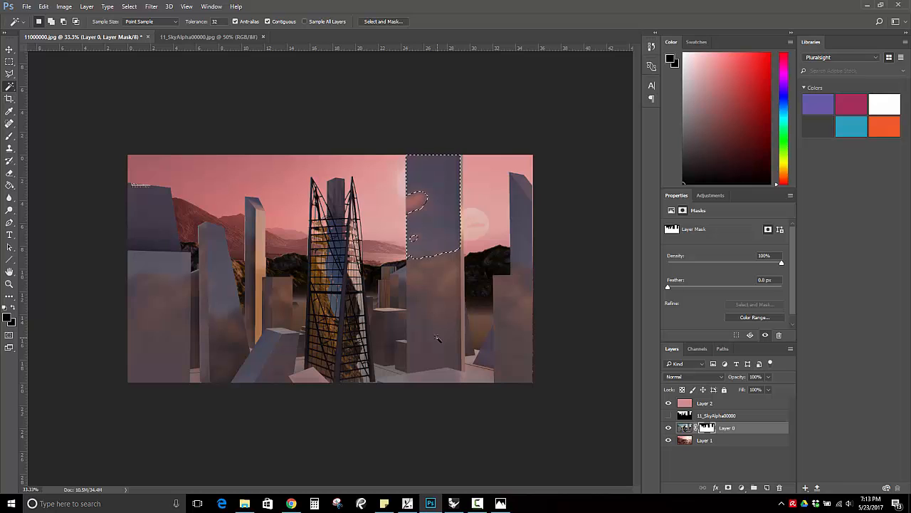
Hide Layer 0, show 11_SkyAlpha00000, select its black area with the Magic Wand, and invert the selection to cover the sky
left_click(668, 427)
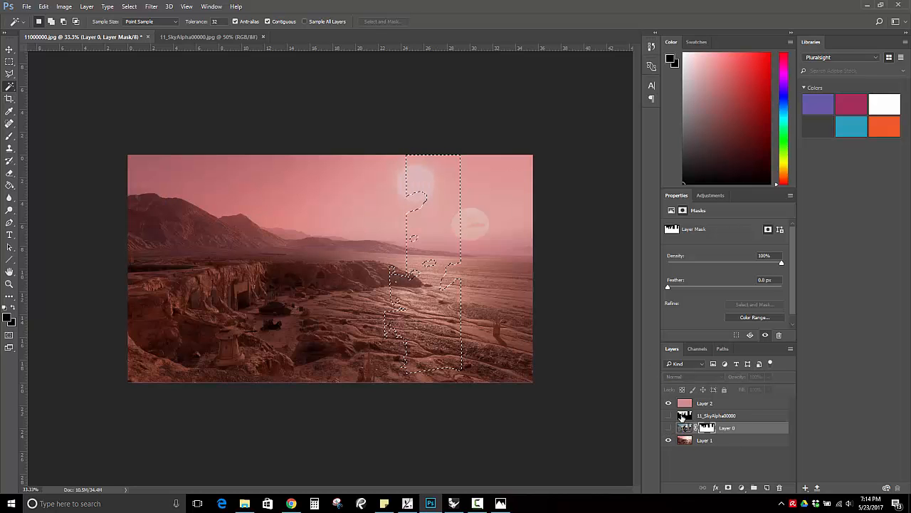
left_click(716, 416)
left_click(668, 415)
left_click(364, 299)
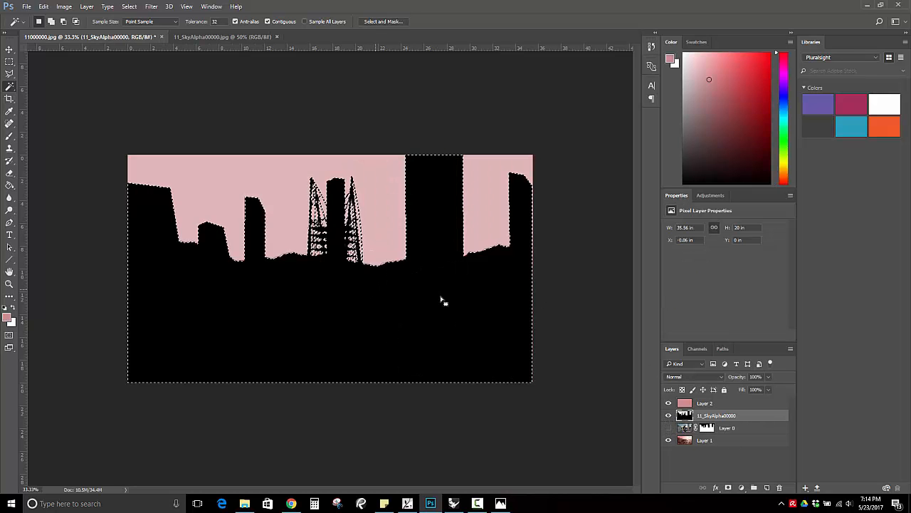
right_click(423, 298)
left_click(450, 163)
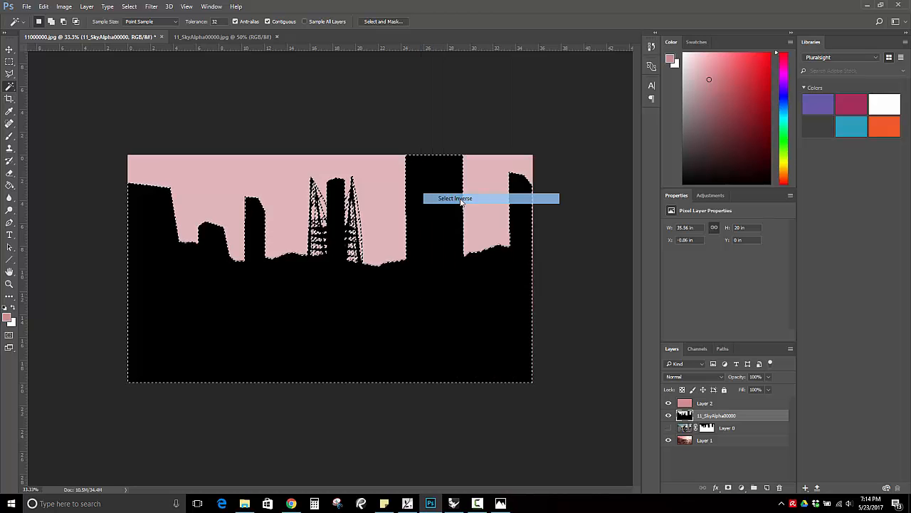
Feather the sky selection with a radius of 1 pixel
left_click(129, 7)
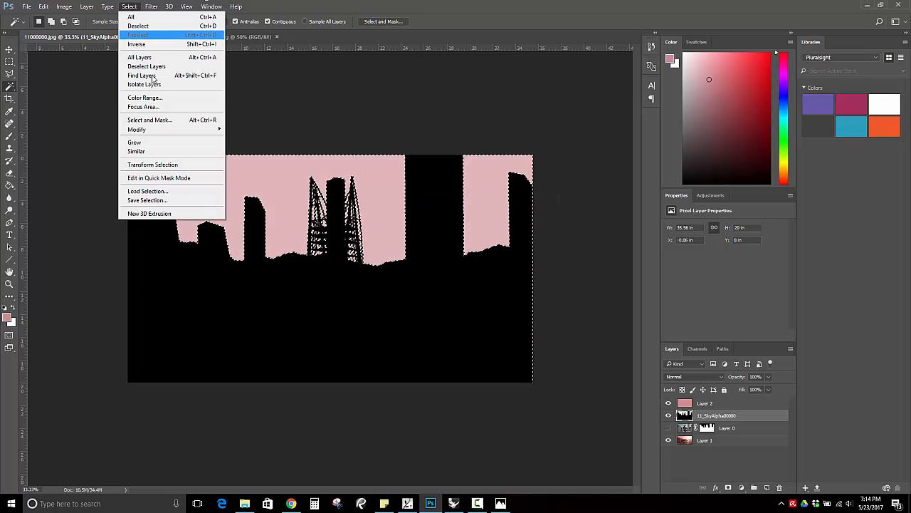
mouse_move(171, 129)
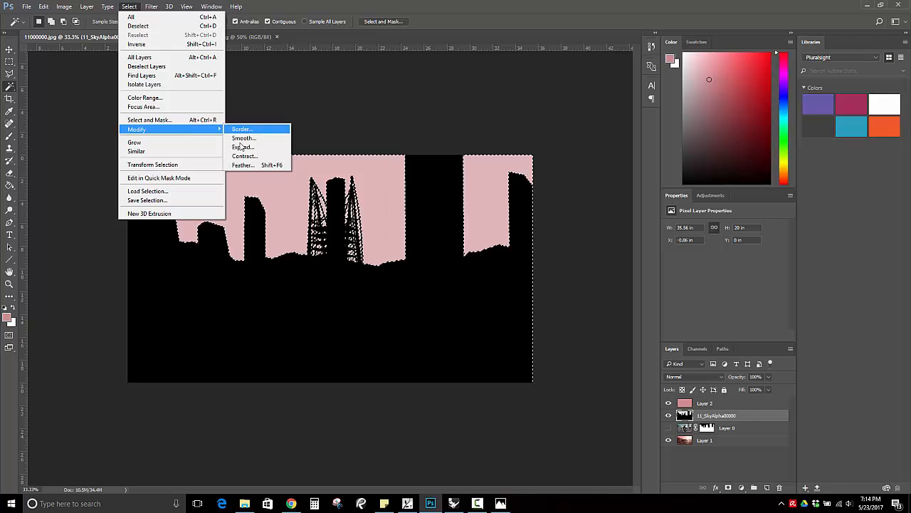
left_click(242, 164)
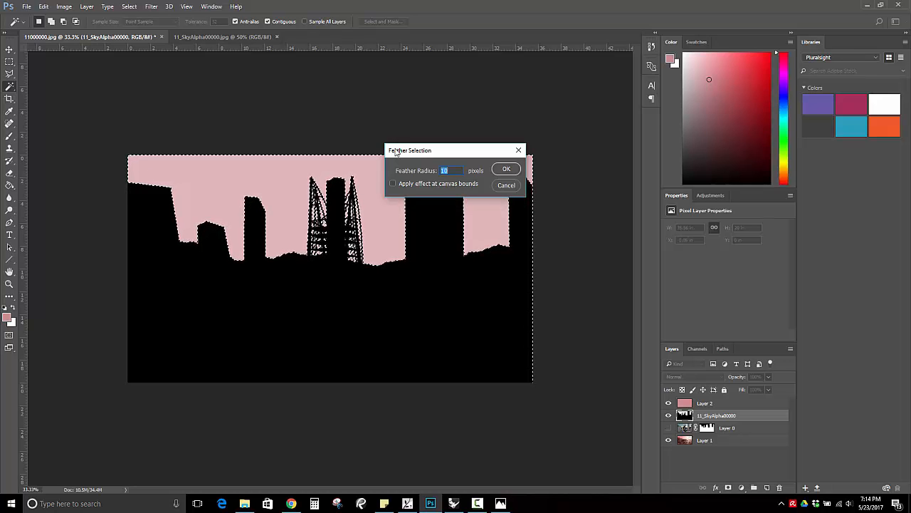
type("1")
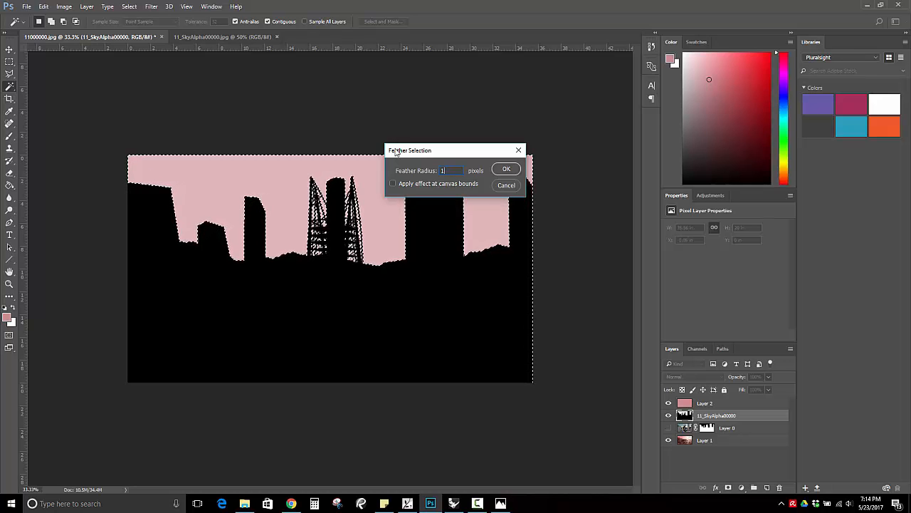
left_click(507, 170)
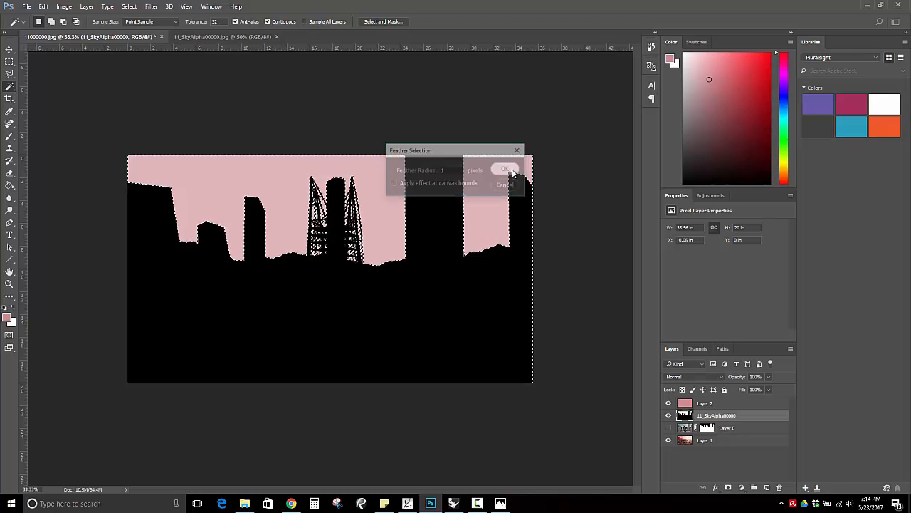
Hide 11_SkyAlpha00000, show Layer 0 with its mask active, and clear the sky selection
left_click(707, 428)
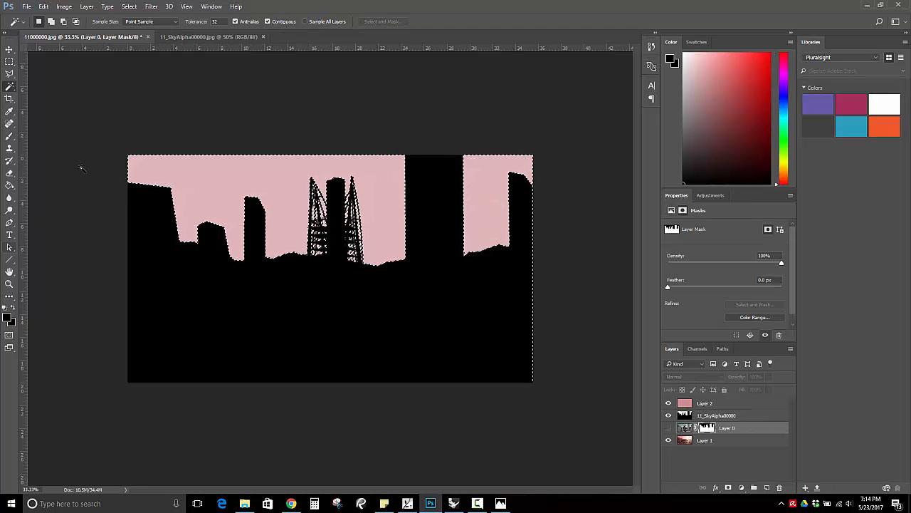
left_click(668, 415)
left_click(9, 135)
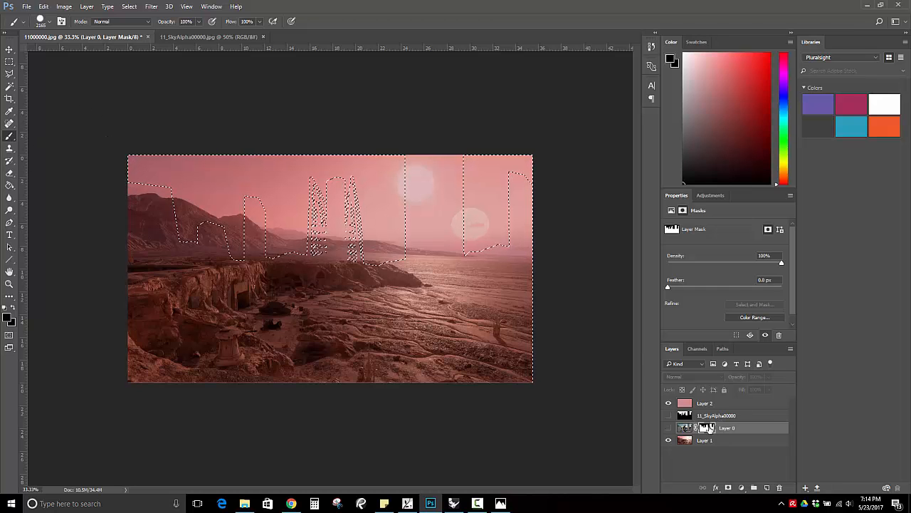
left_click(669, 428)
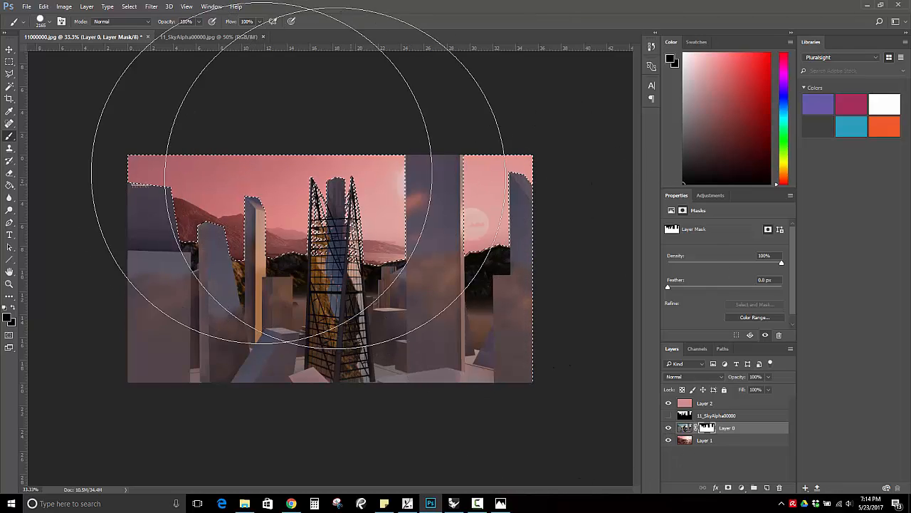
left_click(9, 62)
left_click(244, 199)
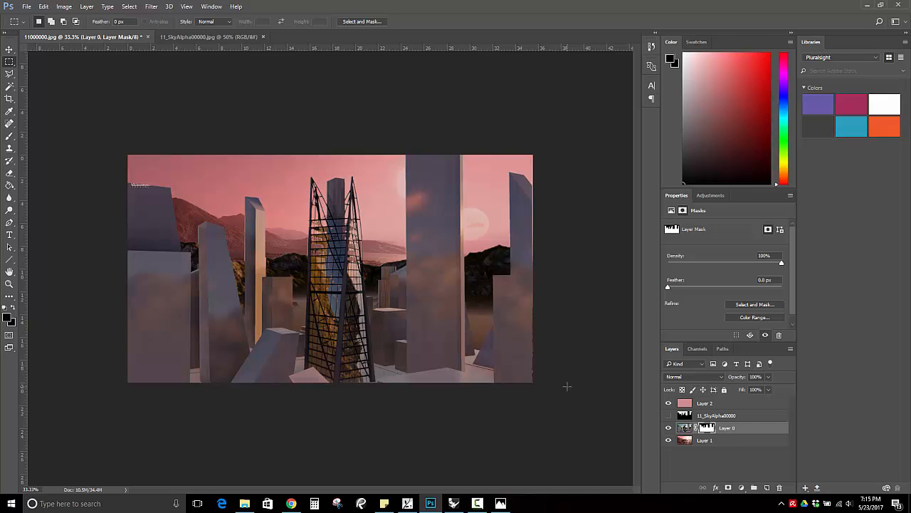
Try moving the landscape on Layer 1 slightly downward together with the pink fill on Layer 2, and undo the move
left_click(701, 440)
left_click(9, 48)
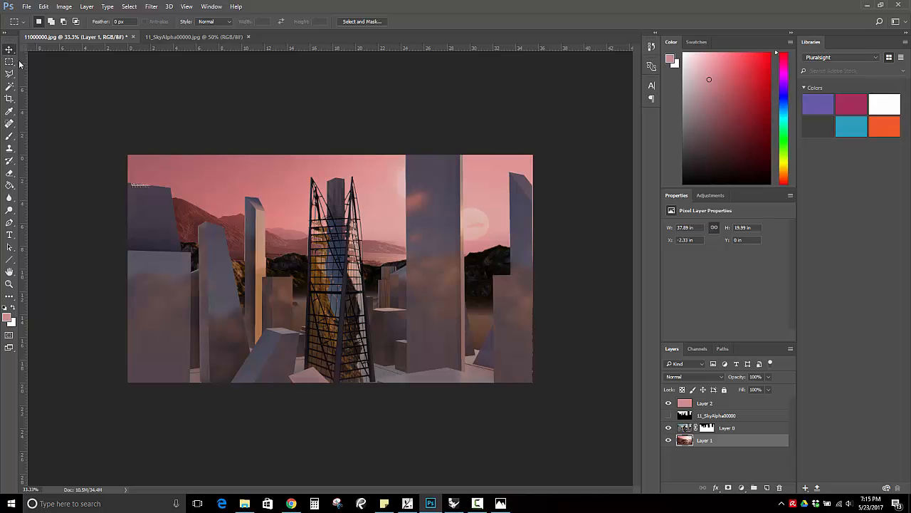
left_click_drag(233, 186, 233, 197)
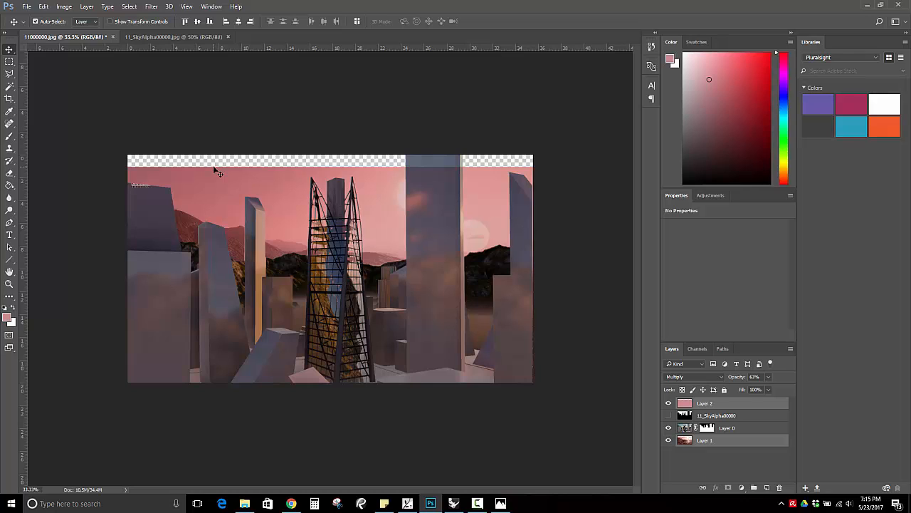
key("ctrl+z")
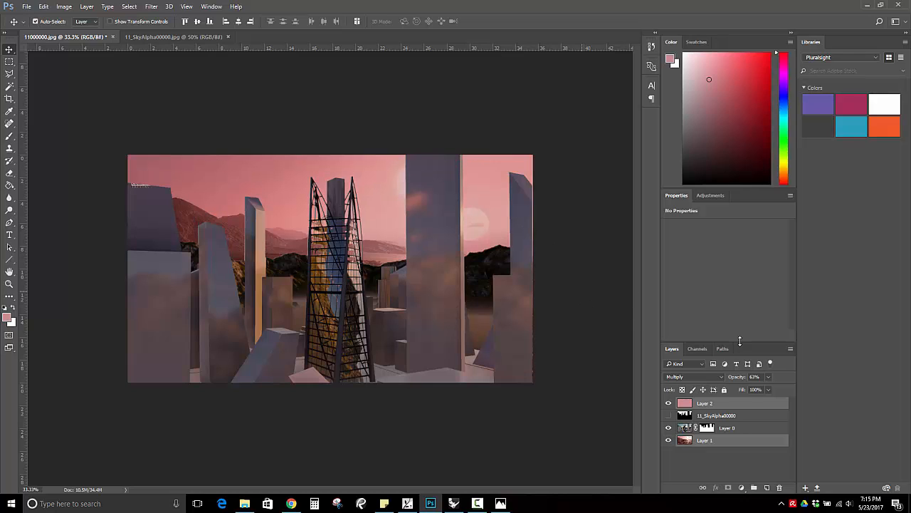
Try the Overlay and Lighten blend modes on the pink fill in Layer 2
left_click(707, 440)
left_click(705, 403)
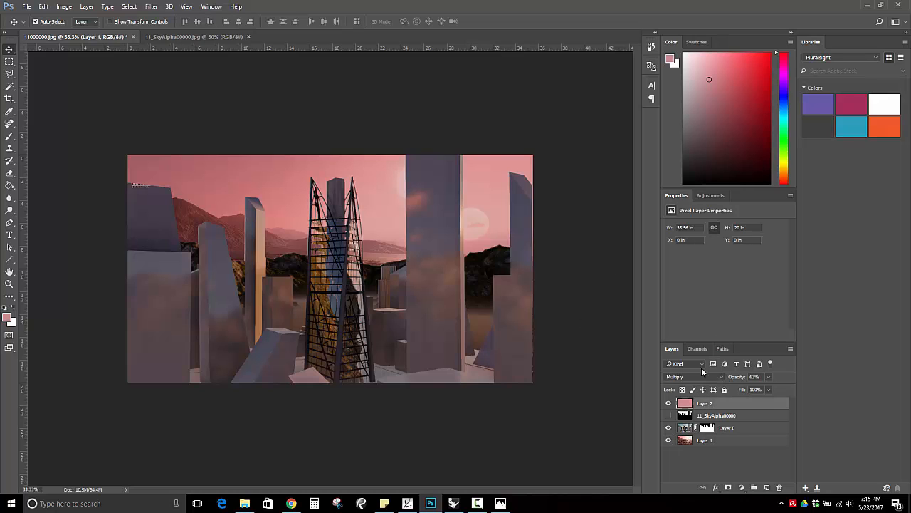
left_click(722, 376)
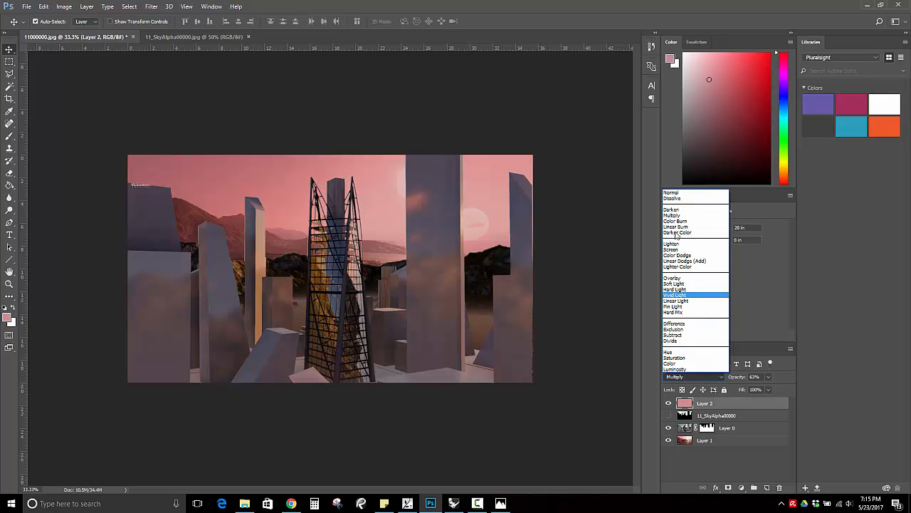
left_click(678, 278)
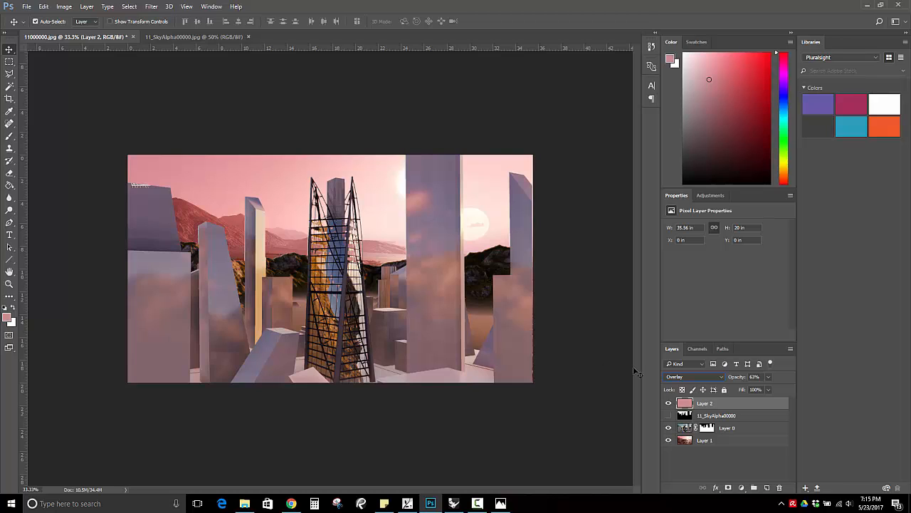
left_click(720, 378)
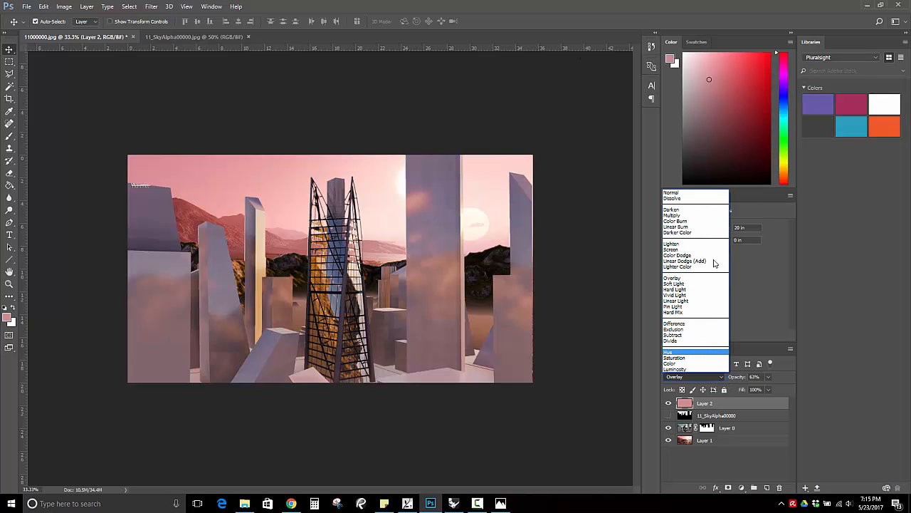
left_click(675, 243)
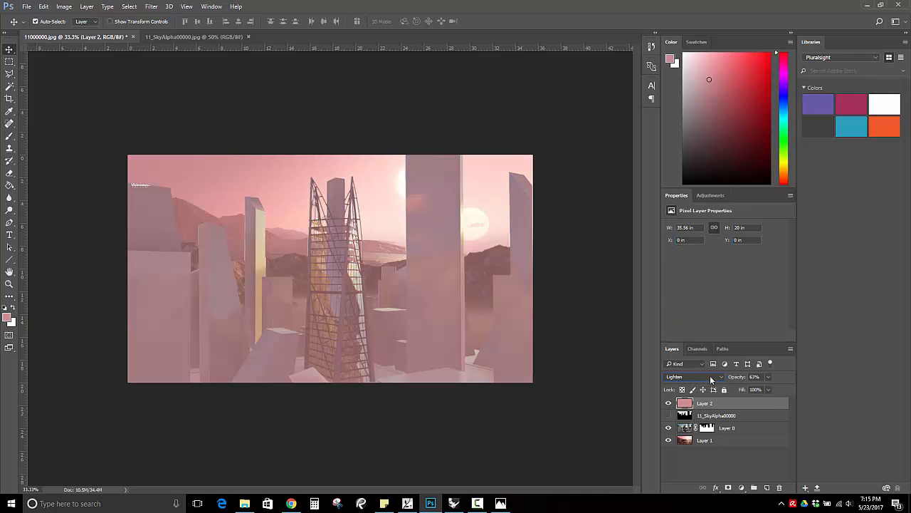
Try the Screen, Color Dodge and Color Burn blend modes on Layer 2
left_click(710, 376)
left_click(679, 249)
left_click(719, 379)
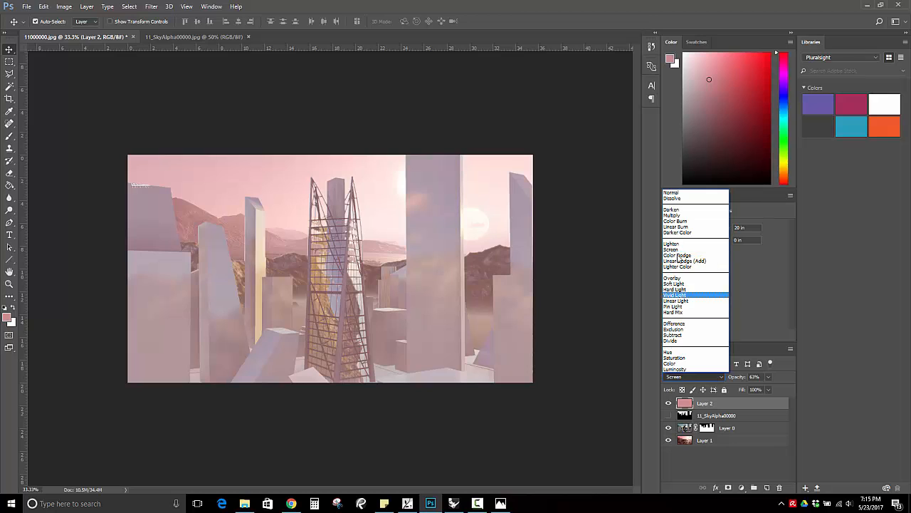
left_click(676, 250)
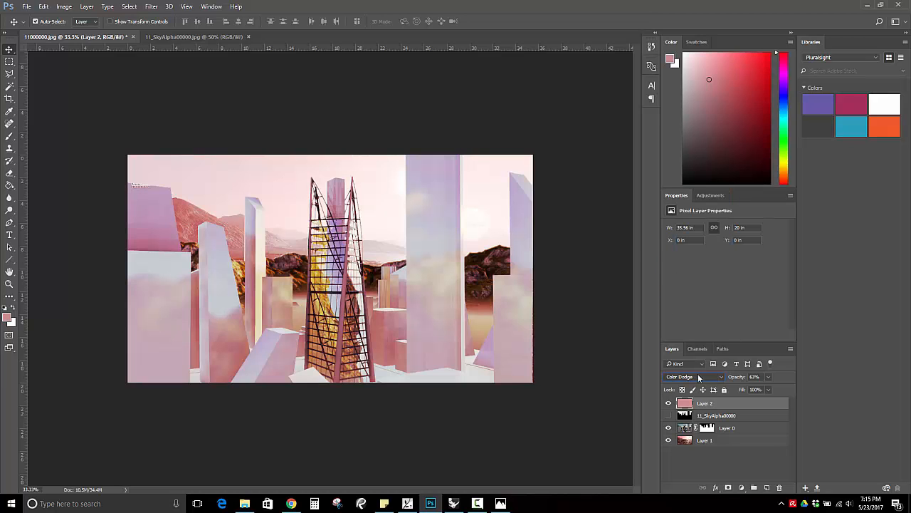
left_click(718, 376)
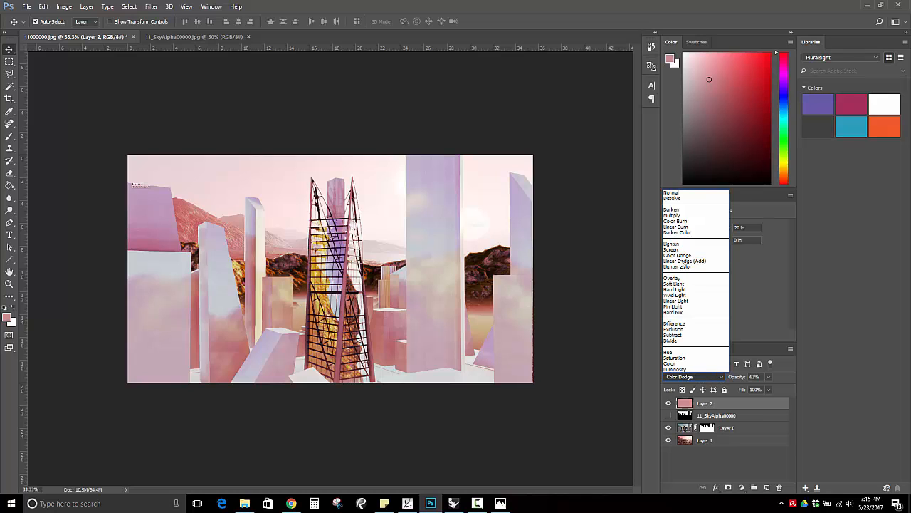
left_click(677, 223)
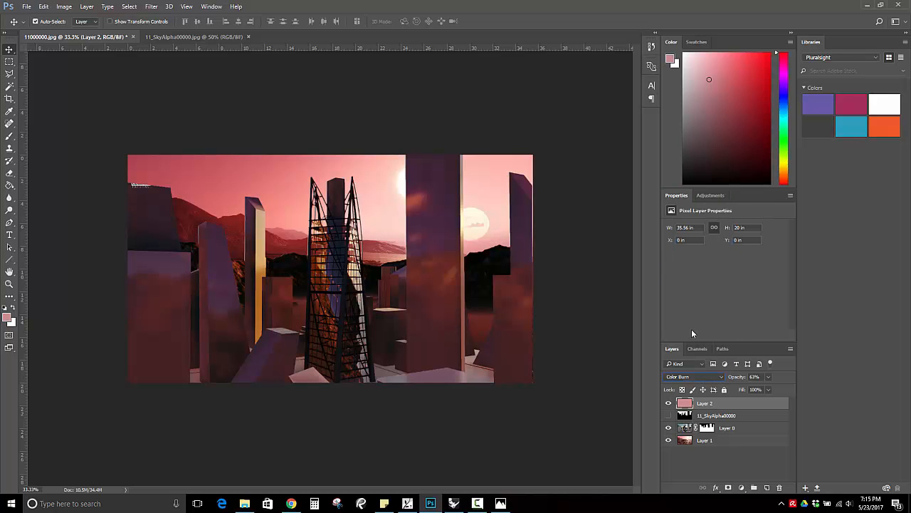
Try Linear Burn on Layer 2 and return its blend mode to Multiply
left_click(720, 379)
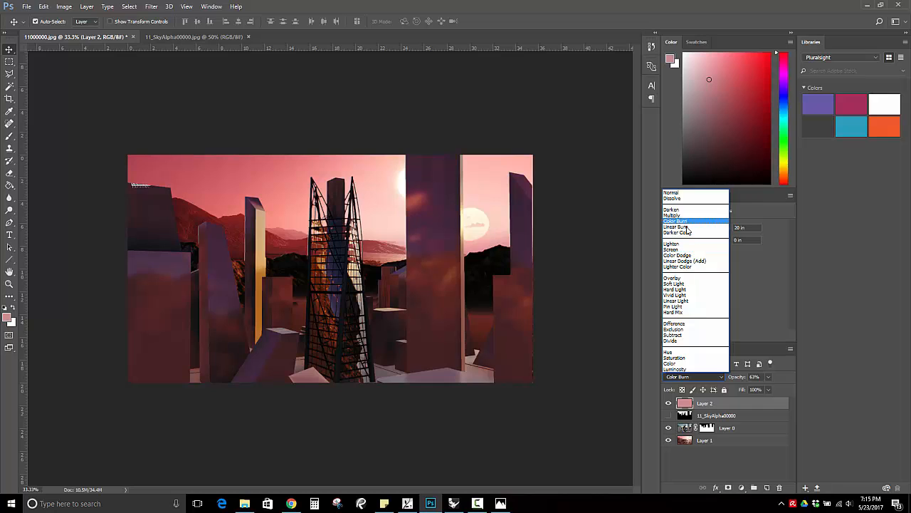
left_click(675, 253)
left_click(719, 379)
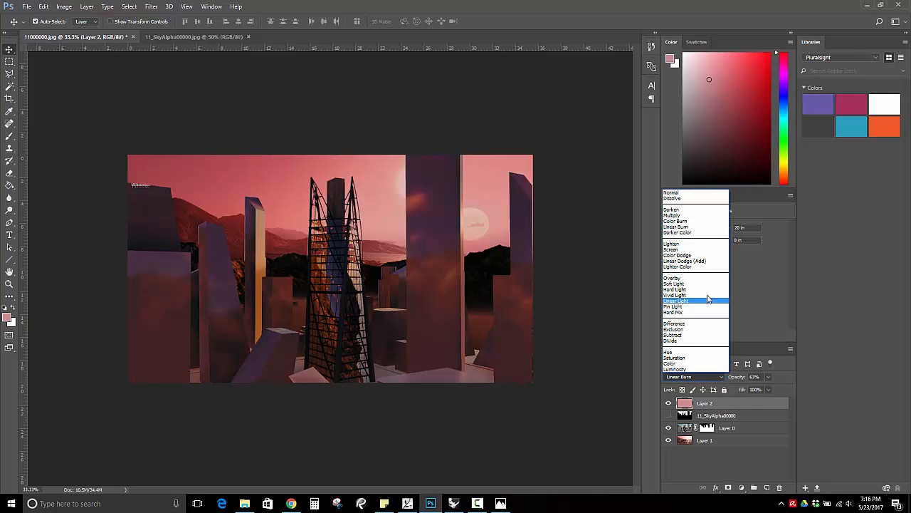
left_click(680, 215)
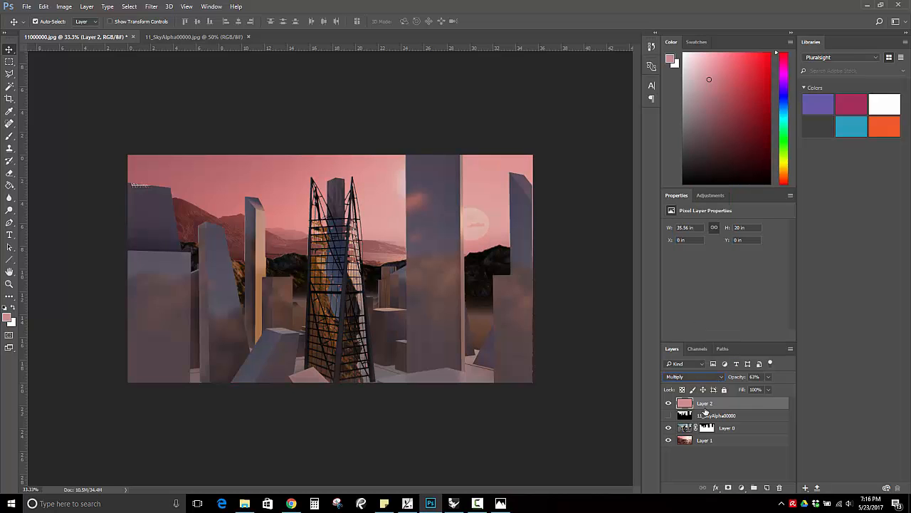
Try the Overlay and Vivid Light blend modes on the pink fill in Layer 2
left_click(722, 378)
left_click(682, 279)
left_click(713, 381)
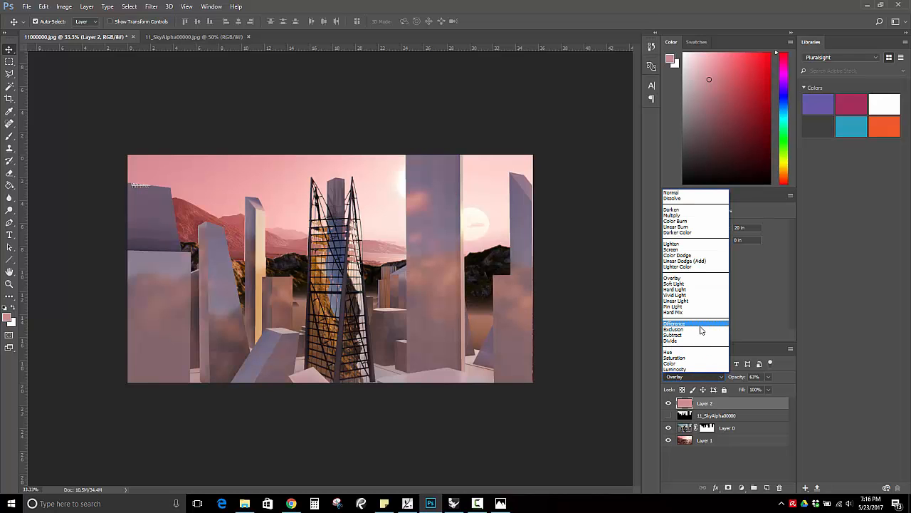
left_click(694, 295)
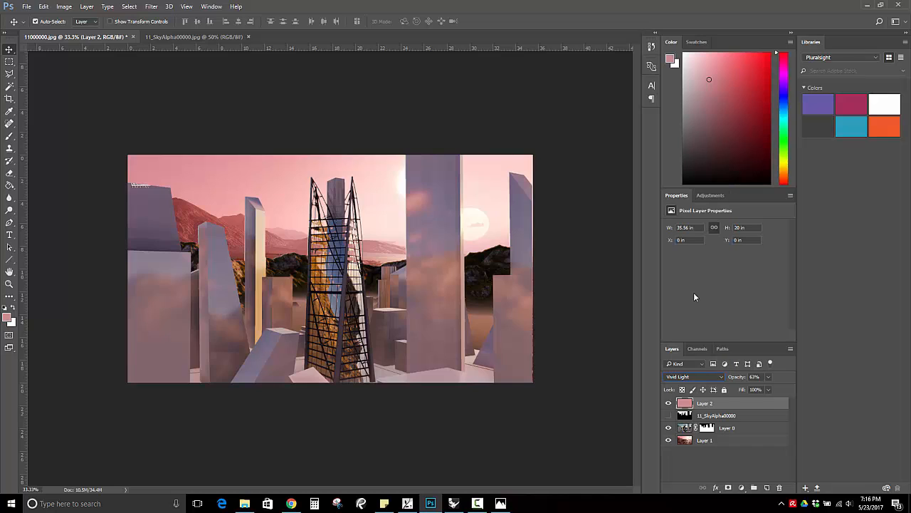
Set Layer 2's blend mode to Hard Light and lower the layer's opacity for a softer pink tint
left_click(719, 377)
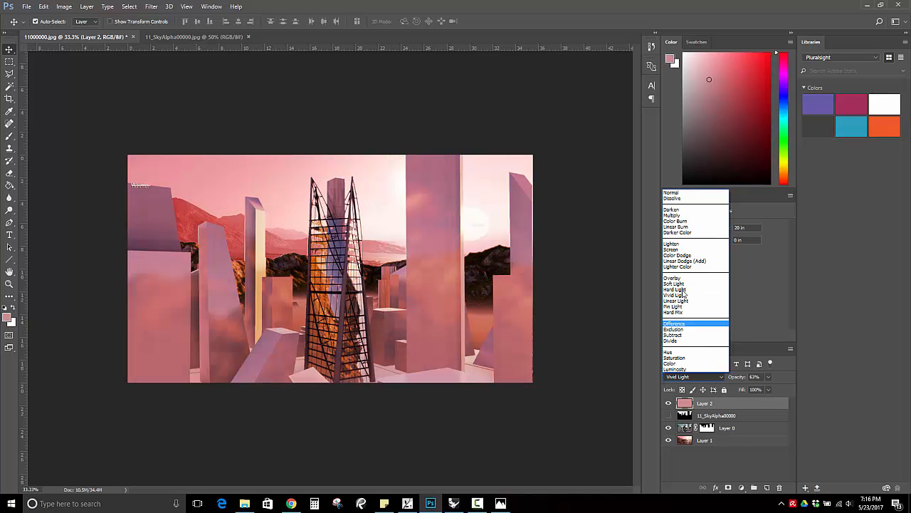
left_click(677, 289)
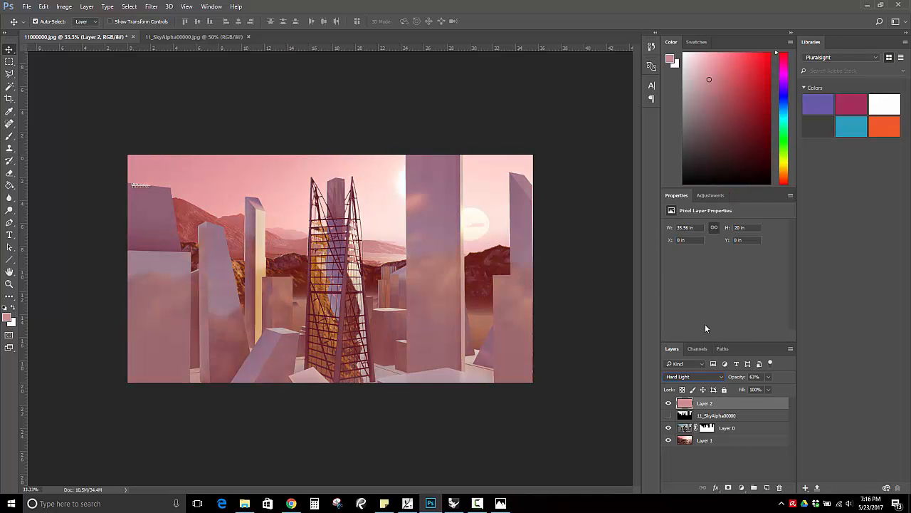
left_click(768, 377)
left_click_drag(751, 394, 750, 394)
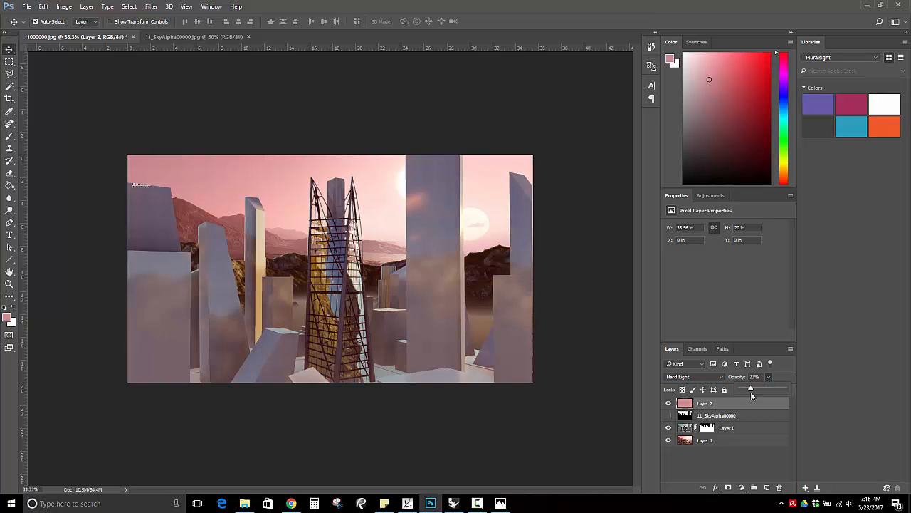
left_click_drag(754, 389, 756, 391)
Select Layer 0's layer mask, view the sky alpha images in File Explorer's Class - Temp folder, and return to Photoshop
left_click(703, 431)
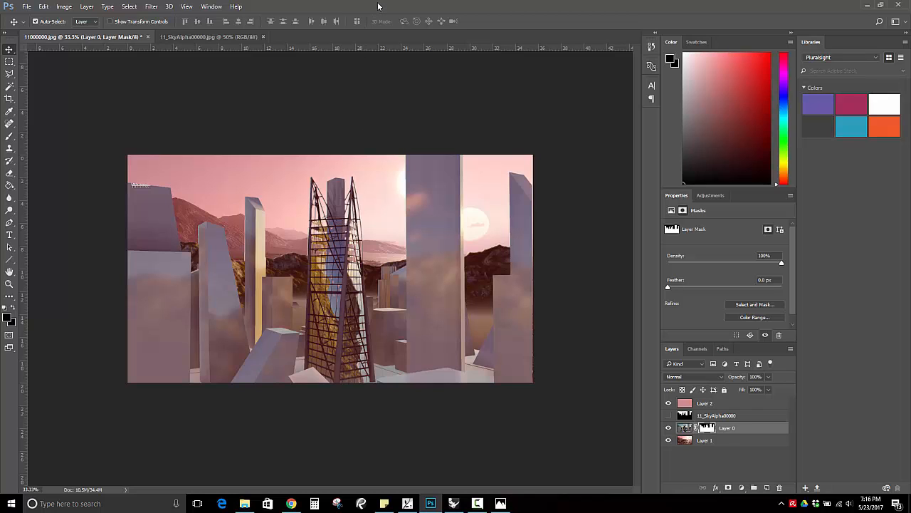
left_click(244, 503)
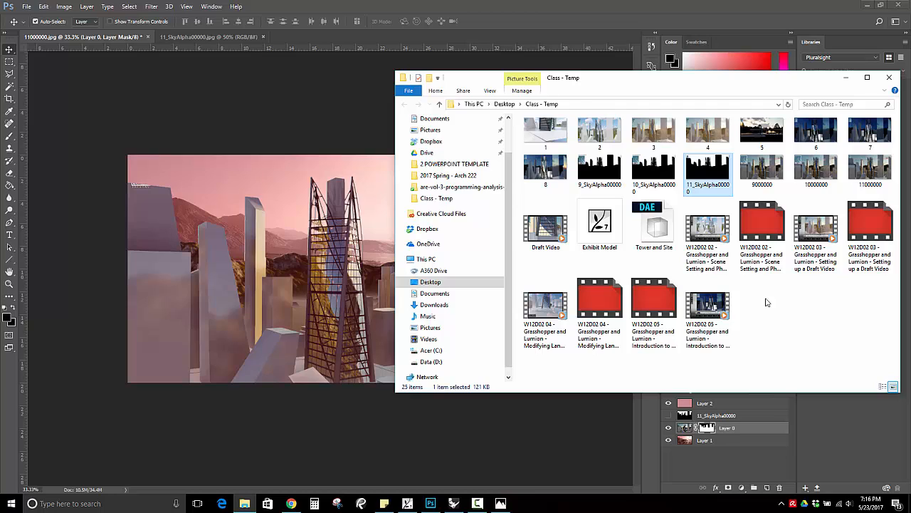
left_click(756, 458)
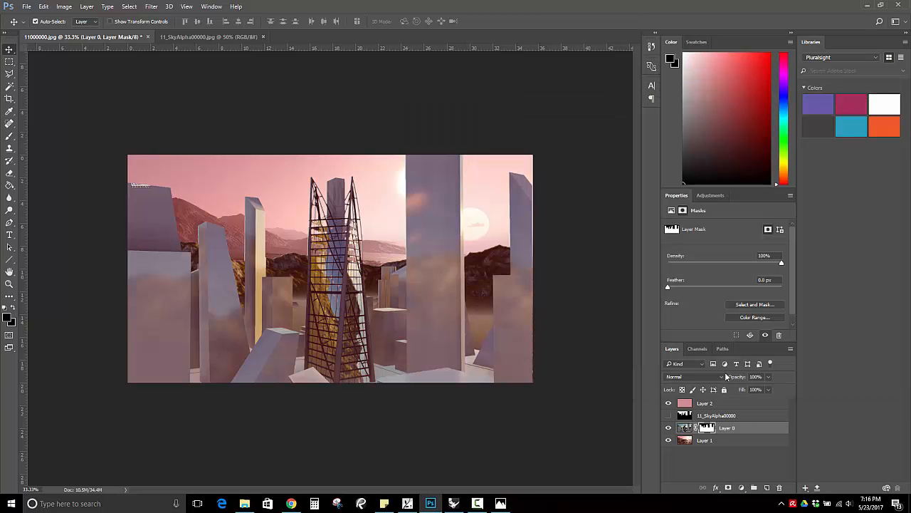
Examine the Layer 0 Mask channel over the composite by switching its red overlay on and off repeatedly
left_click(696, 349)
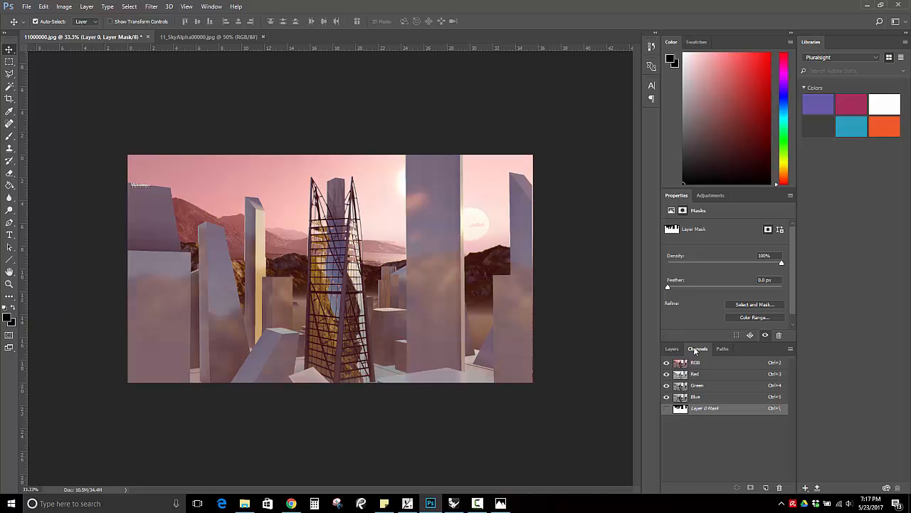
left_click(667, 409)
left_click(666, 409)
left_click(667, 409)
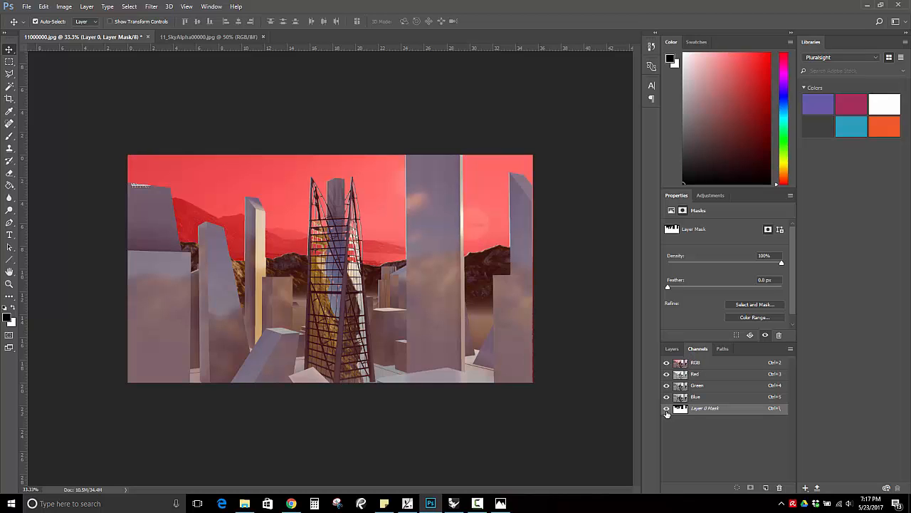
left_click(666, 408)
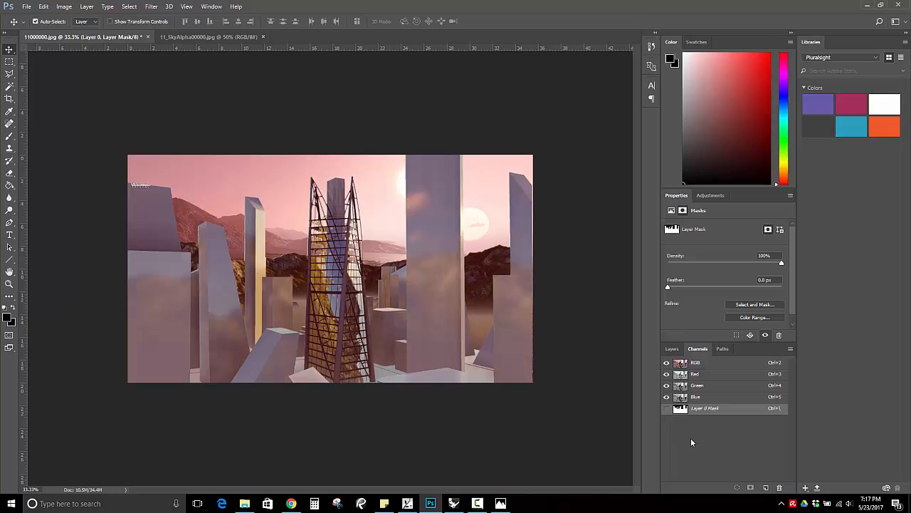
left_click(672, 349)
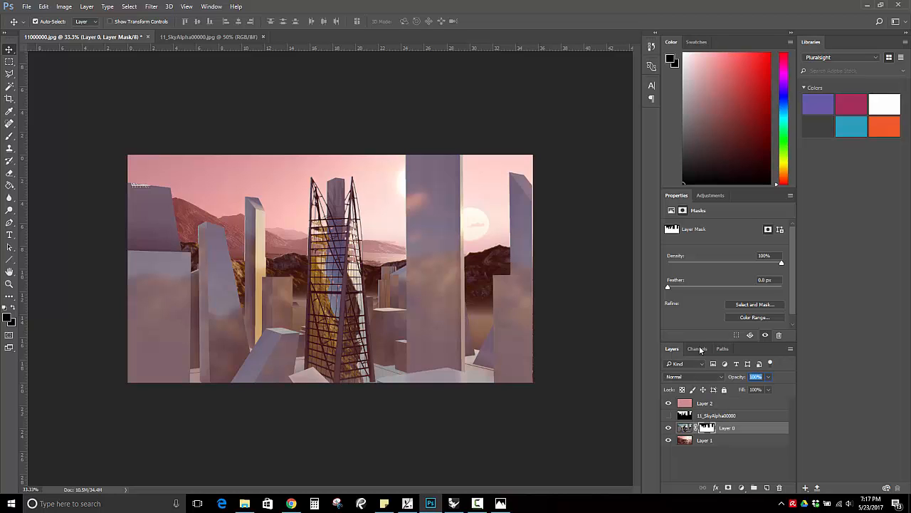
left_click(698, 349)
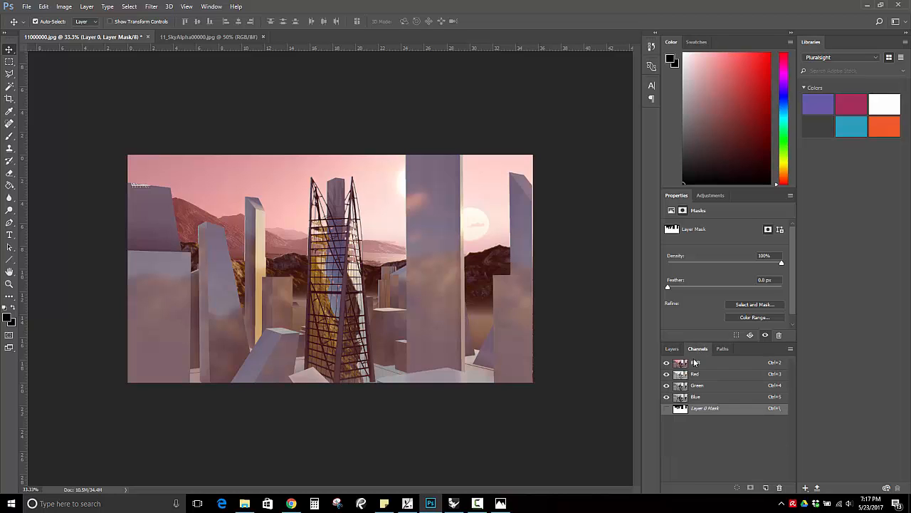
left_click(667, 408)
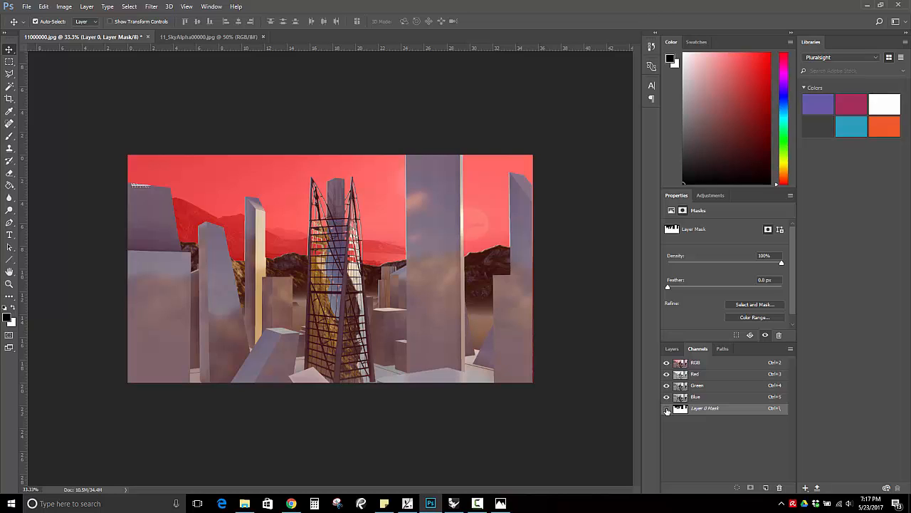
left_click(666, 409)
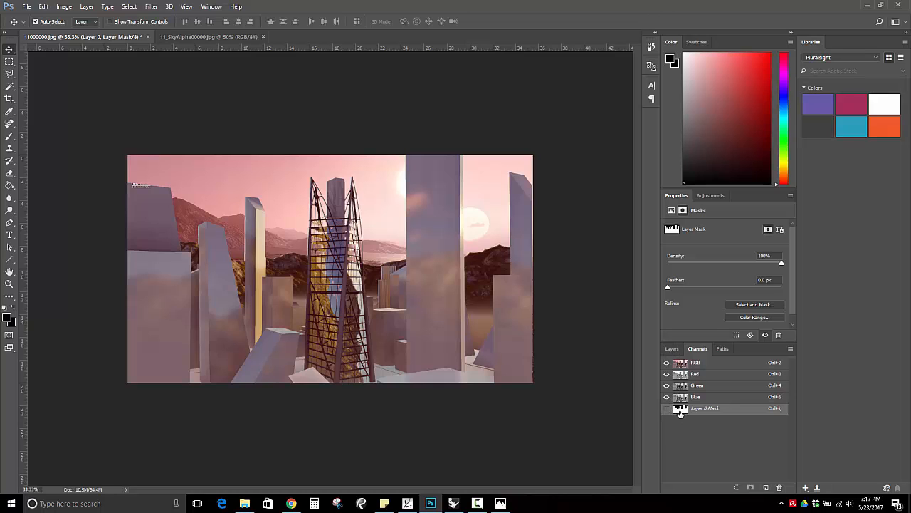
left_click(673, 349)
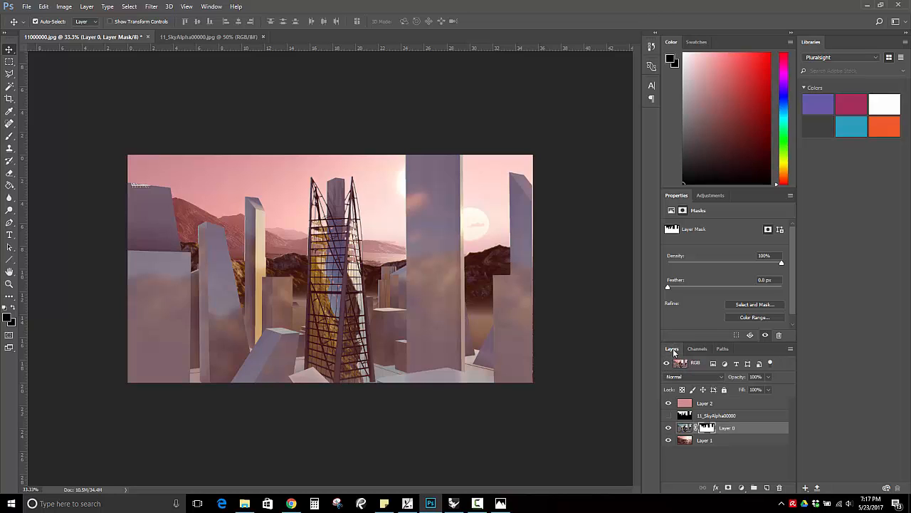
Display the Layer 0 Mask channel as a red overlay and try disabling Layer 0's layer mask
left_click(698, 348)
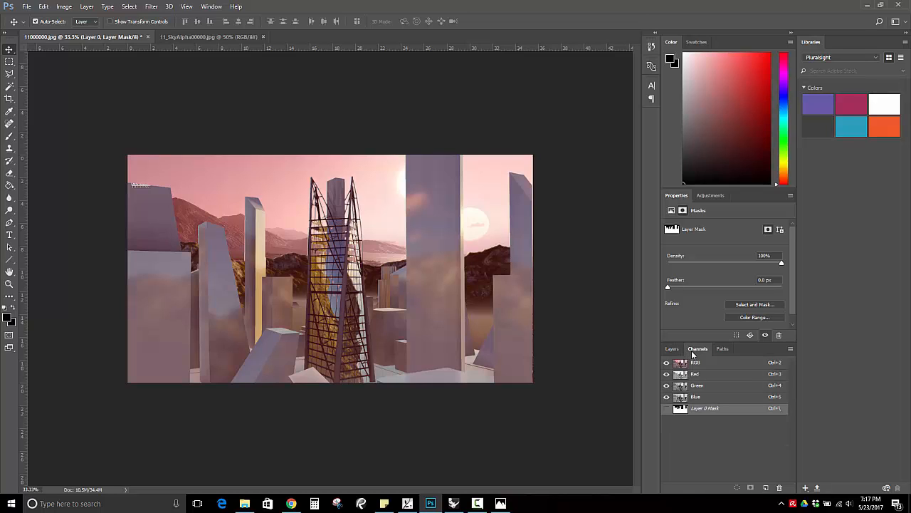
left_click(667, 408)
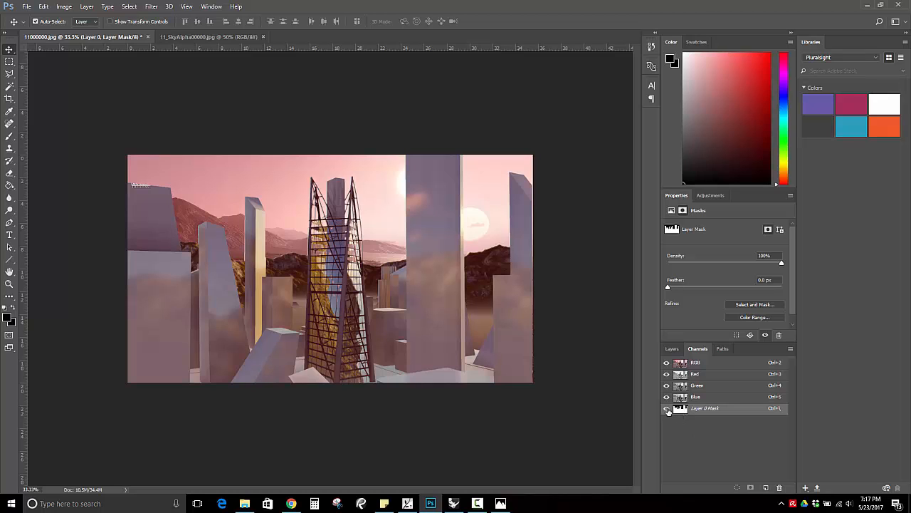
left_click(672, 349)
right_click(708, 428)
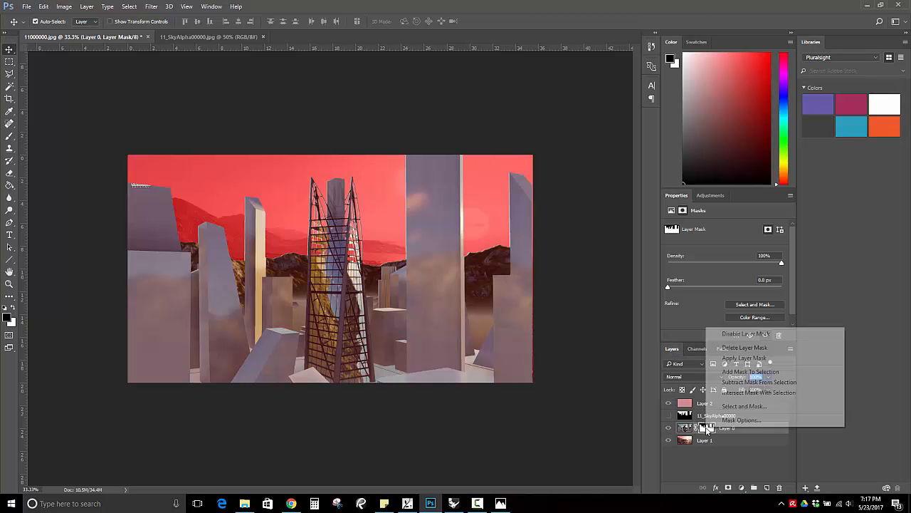
left_click(738, 333)
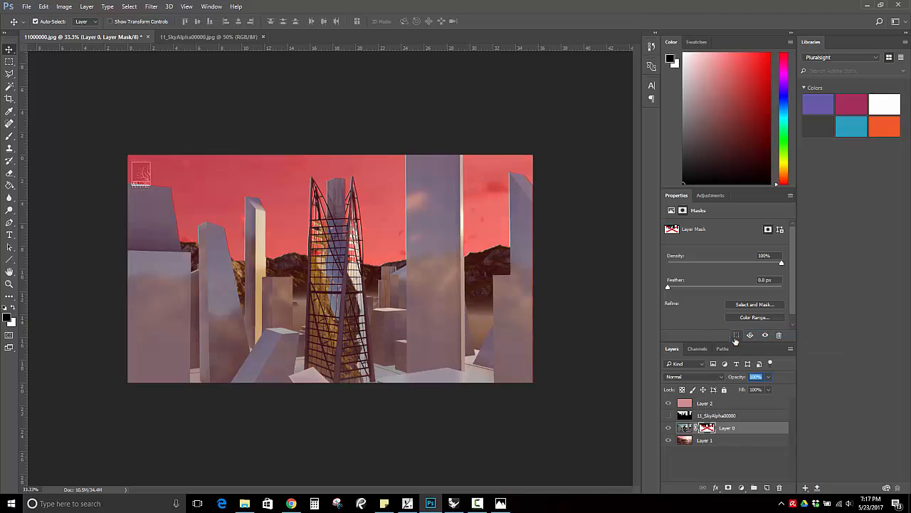
Switch the mask channel's overlay off and on with the layer mask disabled, and undo disabling the mask
left_click(697, 349)
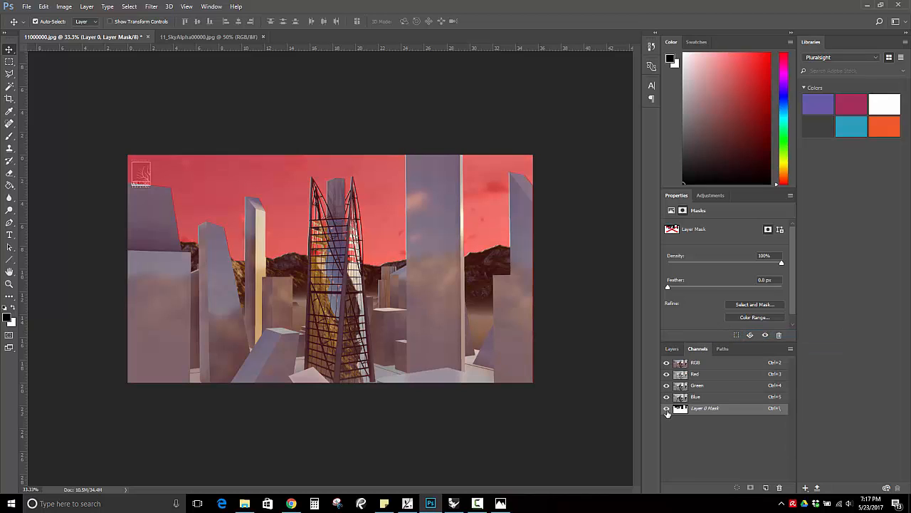
left_click(667, 409)
left_click(667, 408)
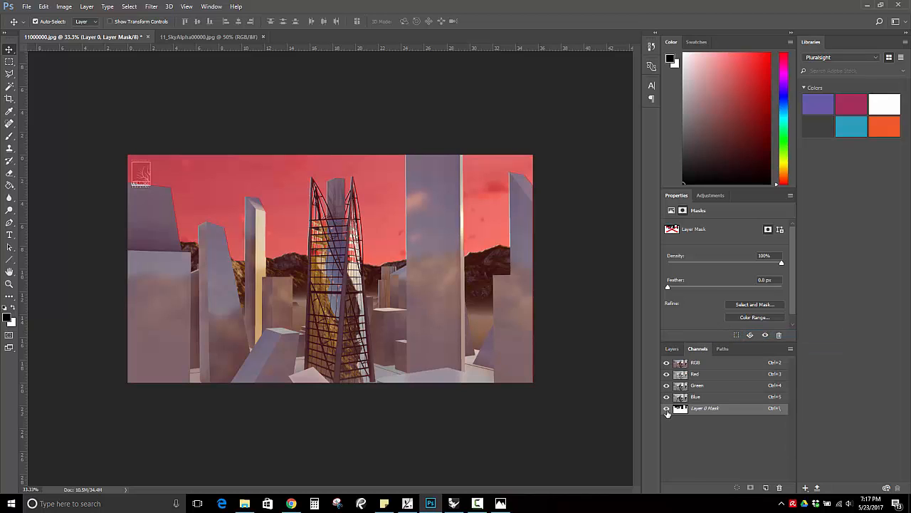
left_click(672, 349)
key("ctrl+z")
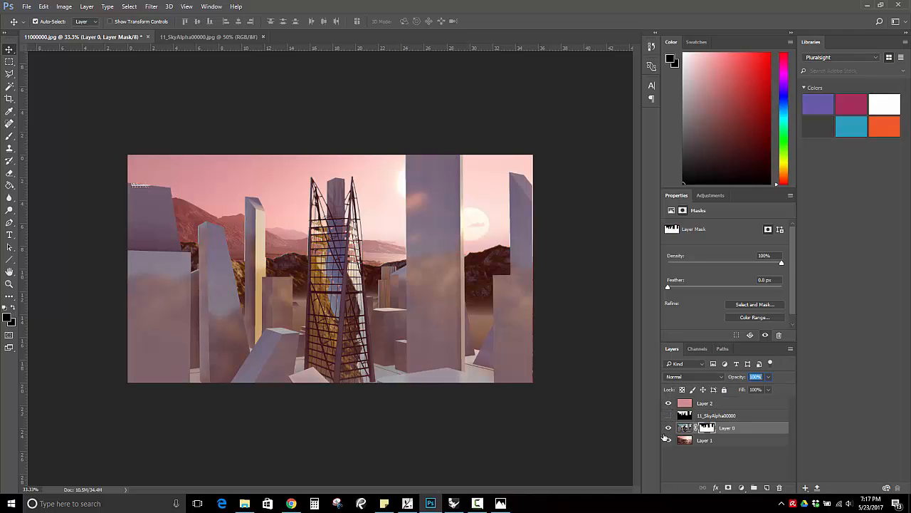
Hide Layer 1 and Layer 2, and disable the layer mask on Layer 0 to show the original render
left_click(668, 440)
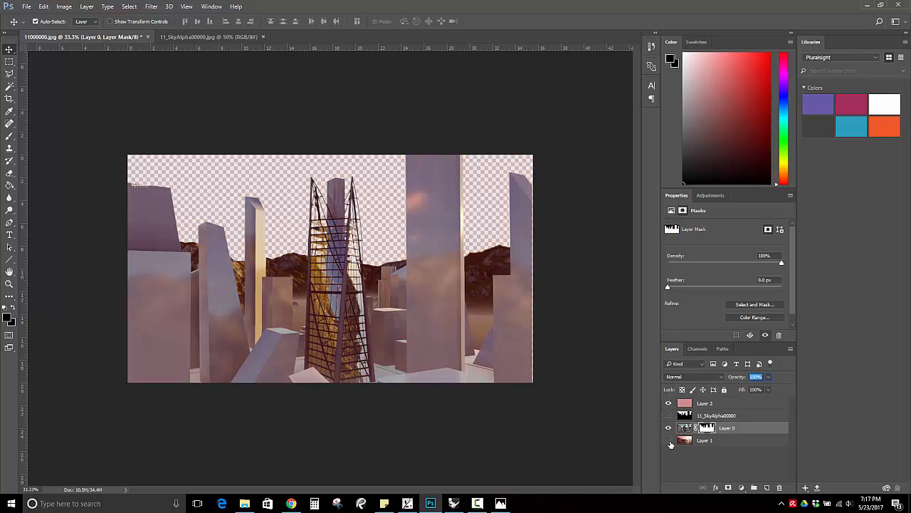
left_click(668, 403)
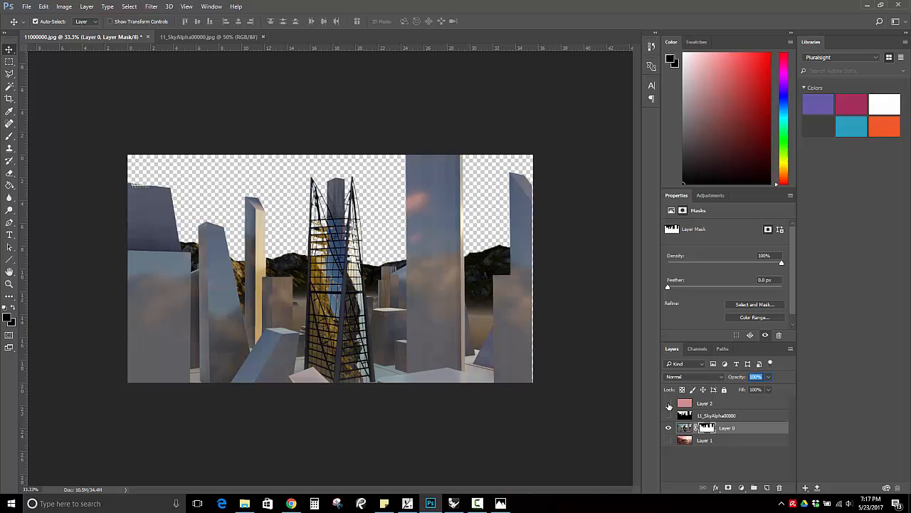
right_click(705, 427)
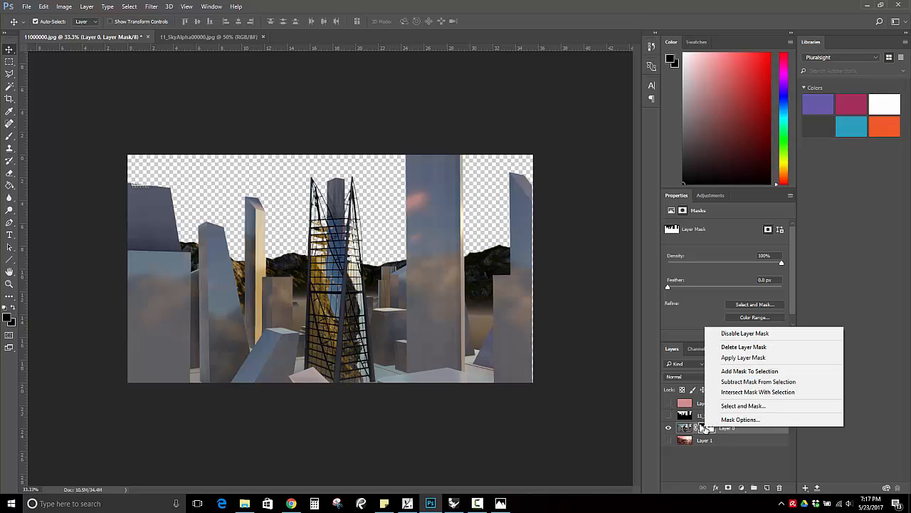
left_click(740, 332)
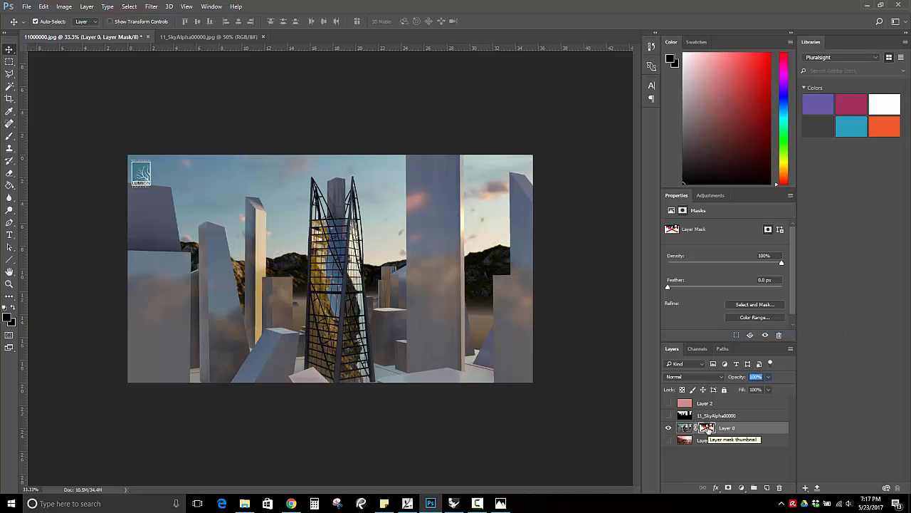
Show the Layer 0 Mask channel as a red overlay on the original render and compare it with the layer stack
left_click(697, 349)
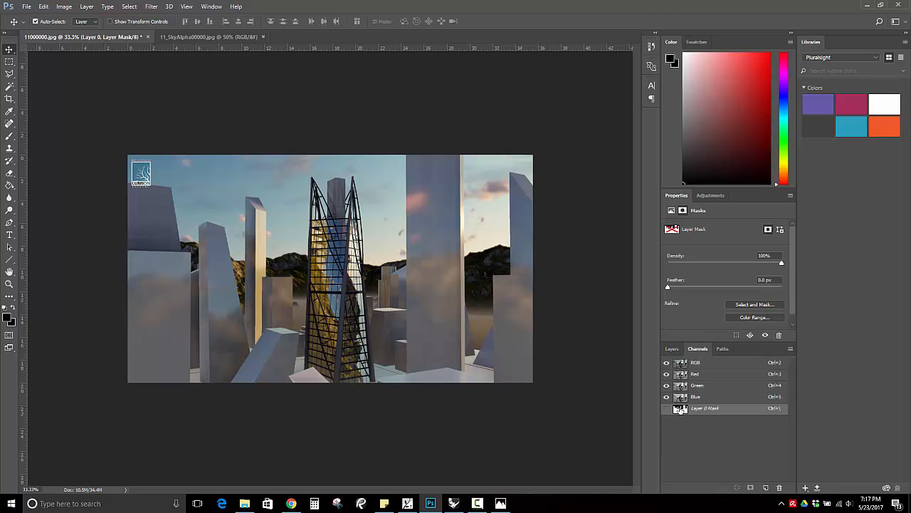
left_click(667, 409)
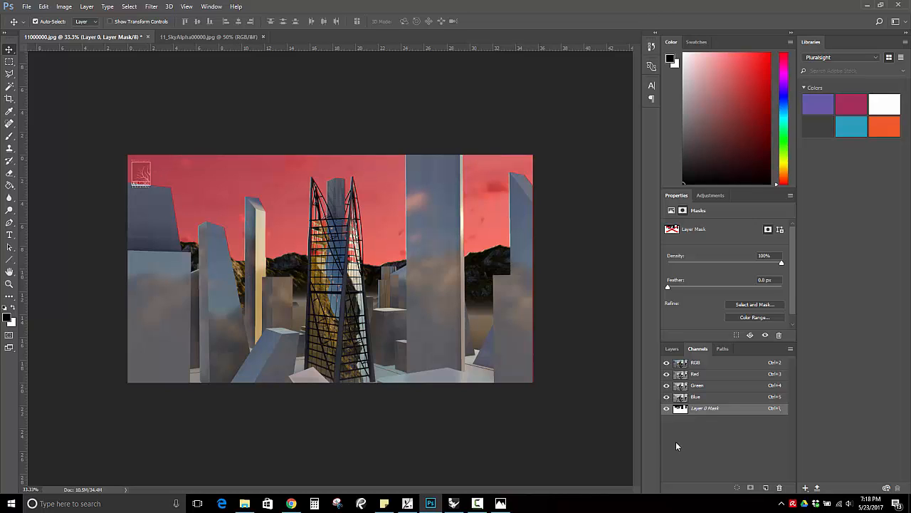
left_click(672, 349)
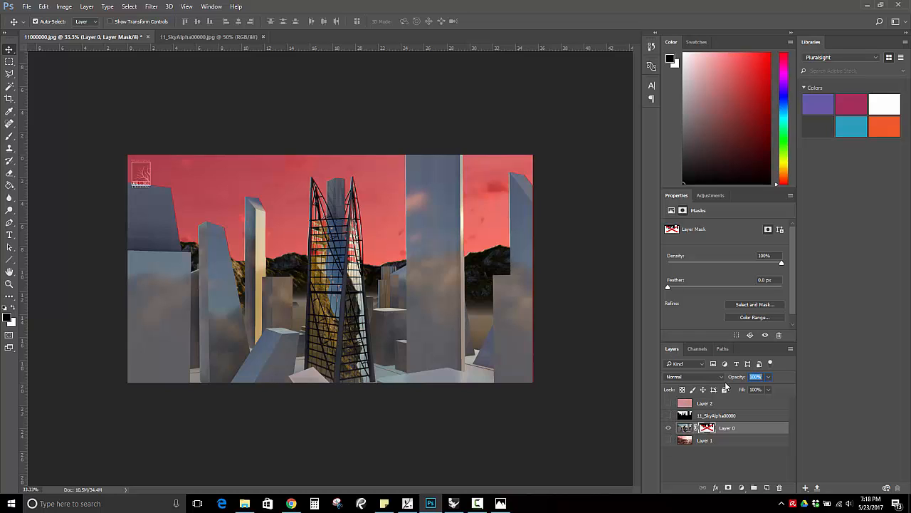
left_click(698, 349)
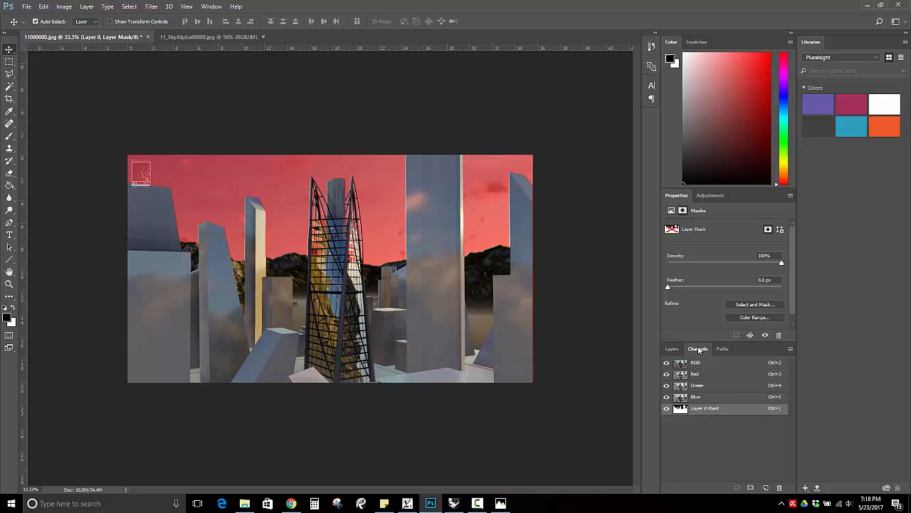
Hide the Blue, Green and Red channels to view the Layer 0 Mask channel alone, and show them again
left_click(667, 395)
left_click(666, 386)
left_click(667, 374)
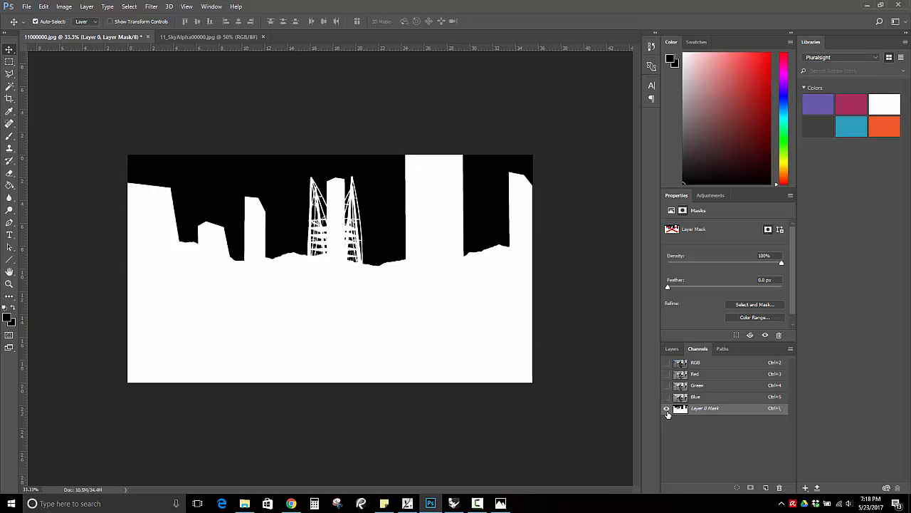
left_click(666, 396)
left_click(667, 385)
left_click(666, 375)
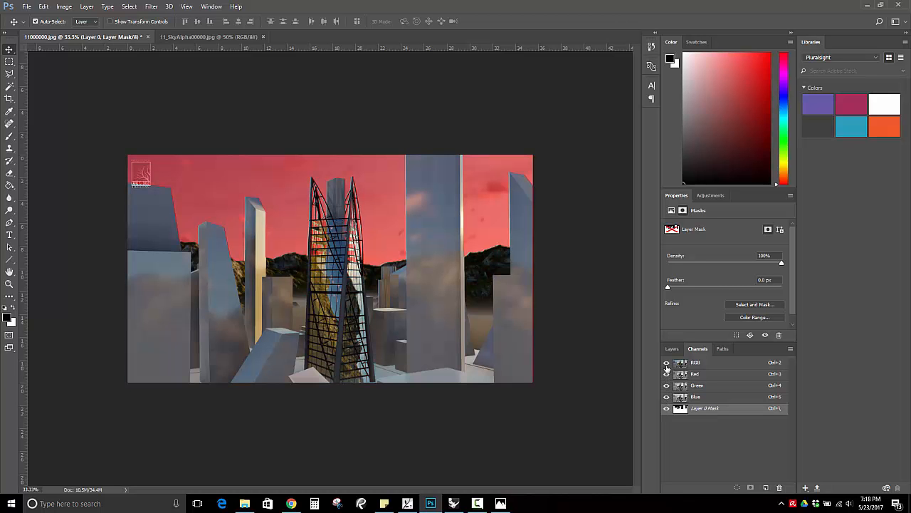
Re-enable the layer mask on Layer 0
left_click(672, 349)
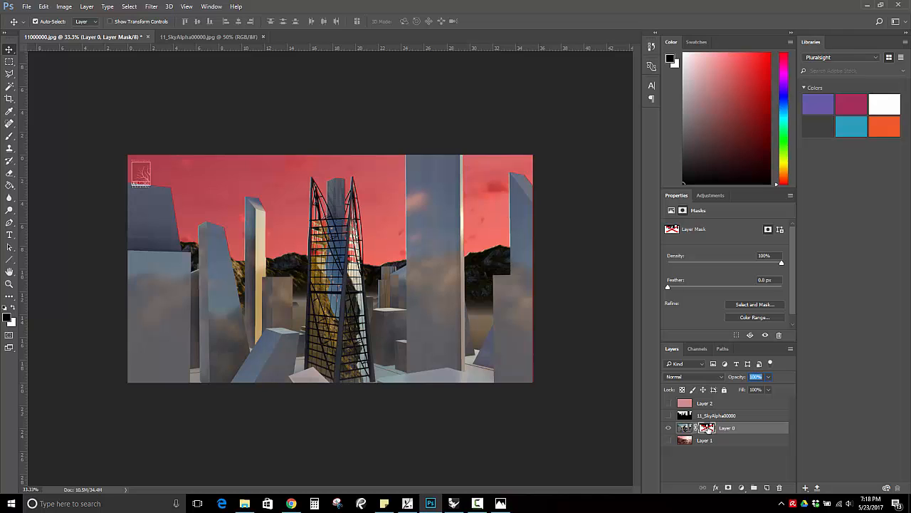
right_click(708, 427)
left_click(723, 473)
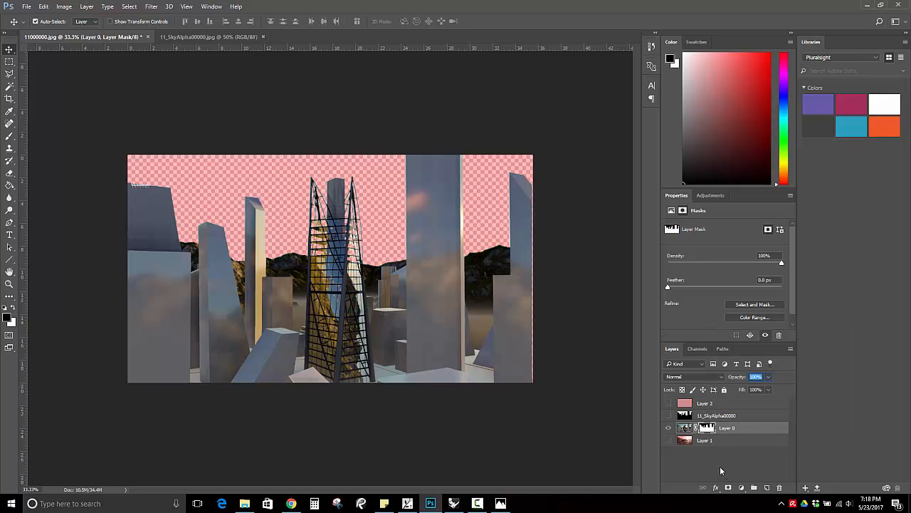
Show Layer 1 and Layer 2 again, and deselect all layers
left_click(668, 440)
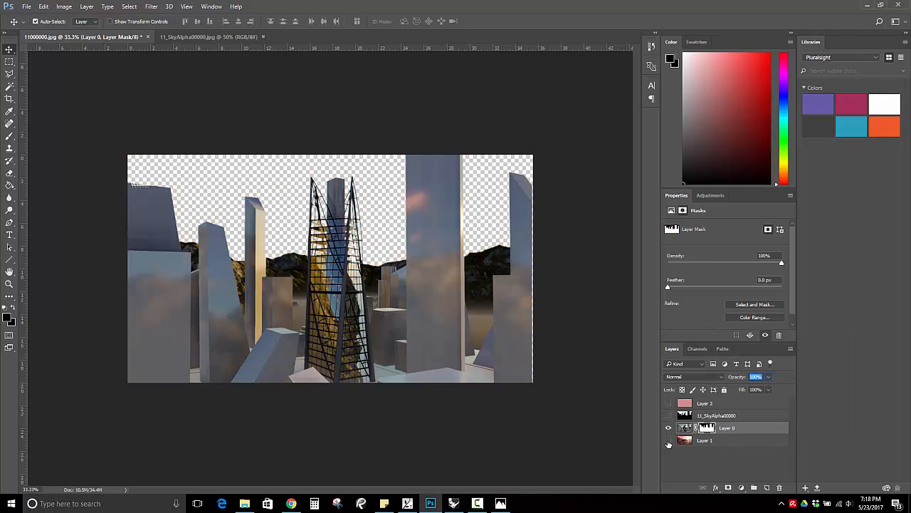
left_click(668, 440)
left_click(668, 403)
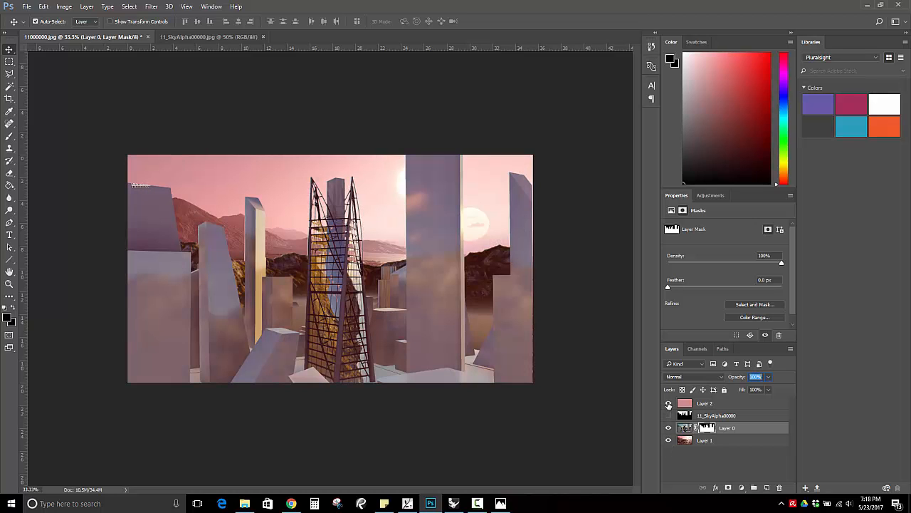
left_click(703, 467)
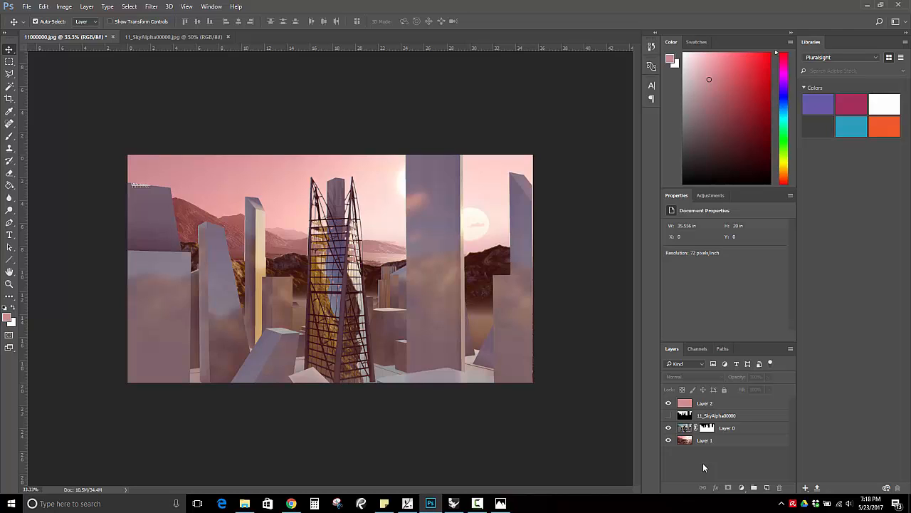
Compare the channel list with no layer selected, with the Layer 0 mask selected, and with the Layer 0 image selected
left_click(697, 348)
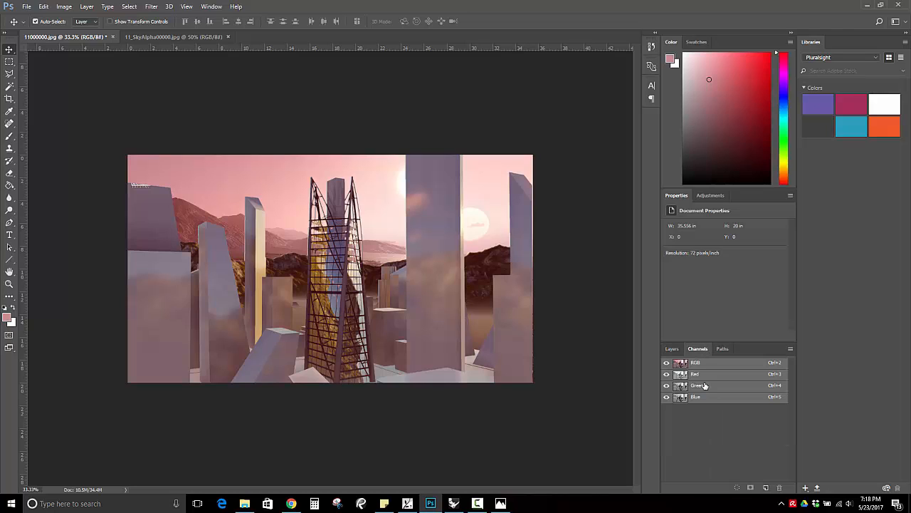
left_click(671, 349)
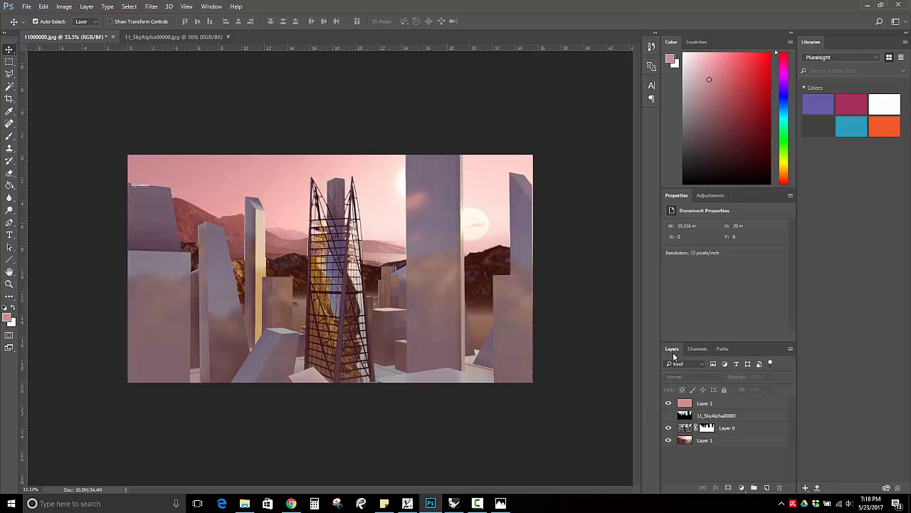
left_click(706, 428)
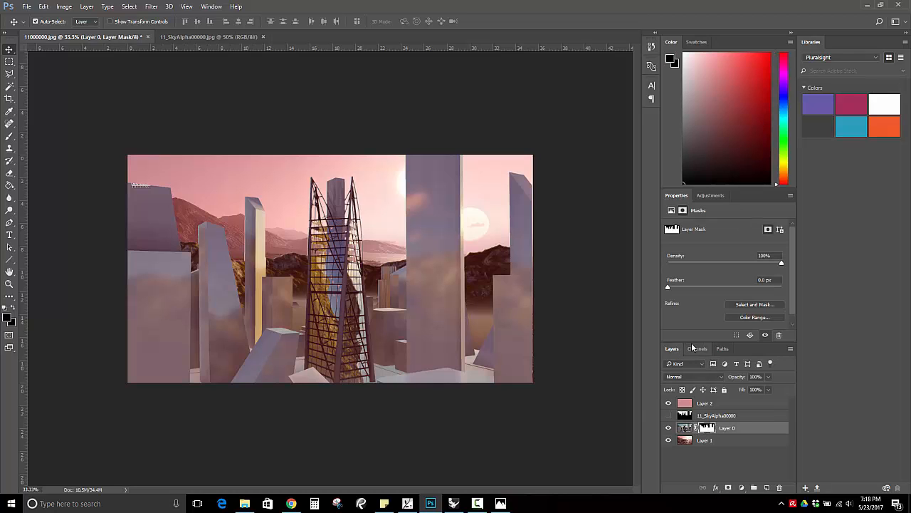
left_click(694, 348)
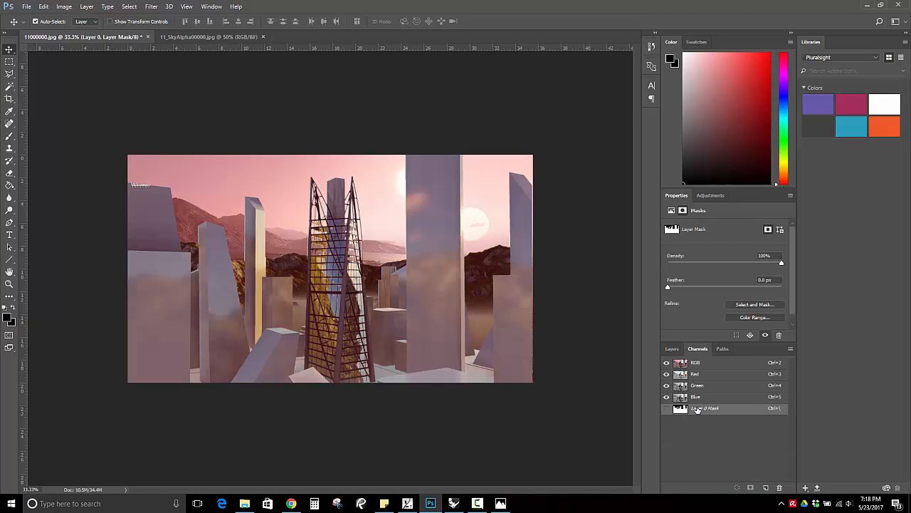
left_click(673, 349)
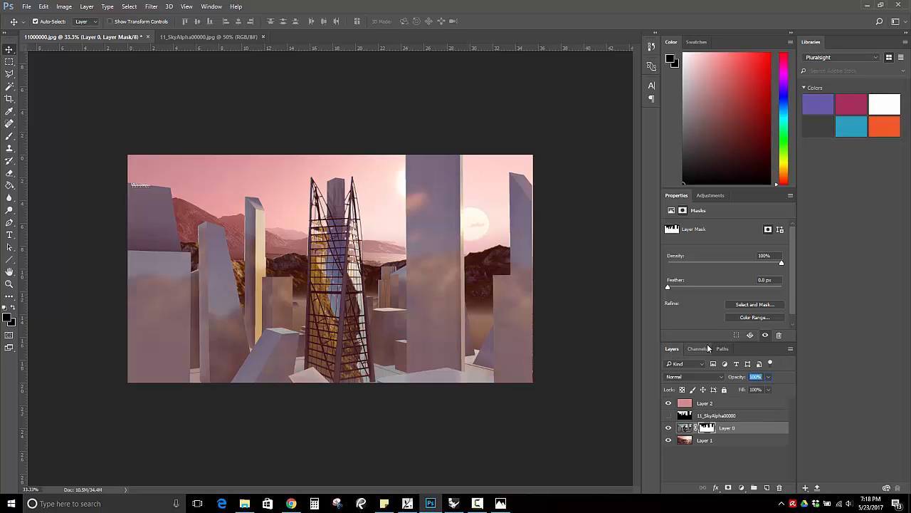
left_click(698, 349)
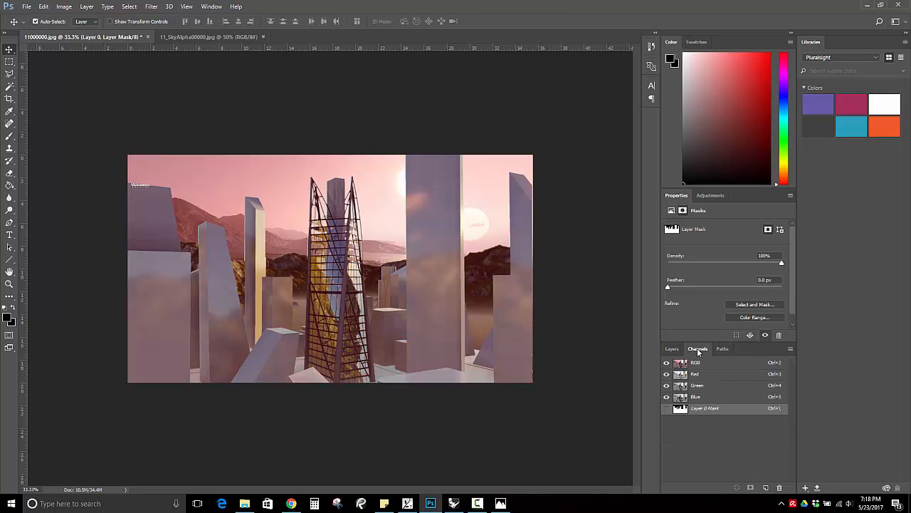
left_click(672, 349)
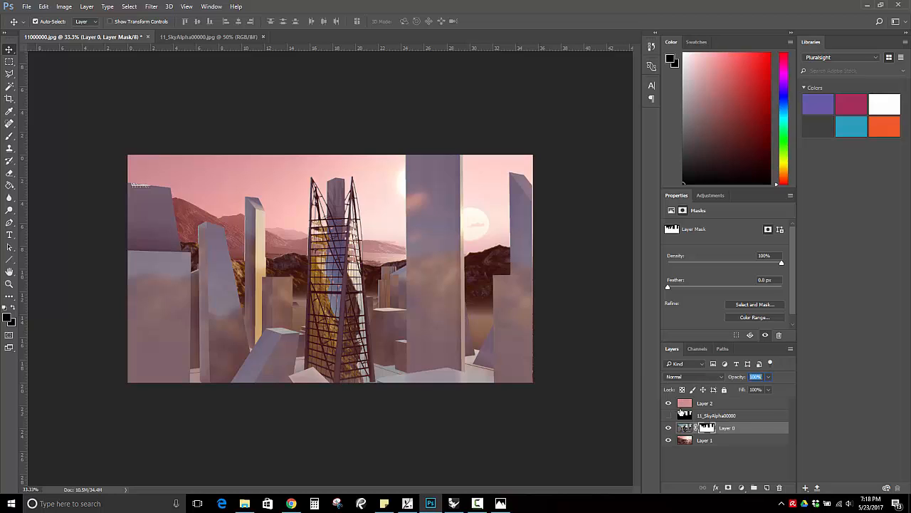
left_click(685, 433)
left_click(698, 348)
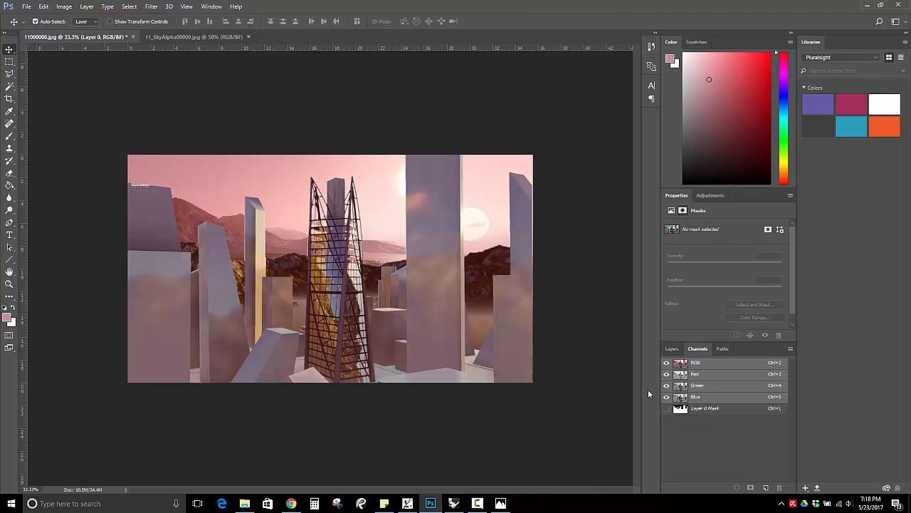
Hide the Red, Green and Blue channels and show the Layer 0 Mask channel to view the mask alone
left_click(667, 396)
left_click(666, 374)
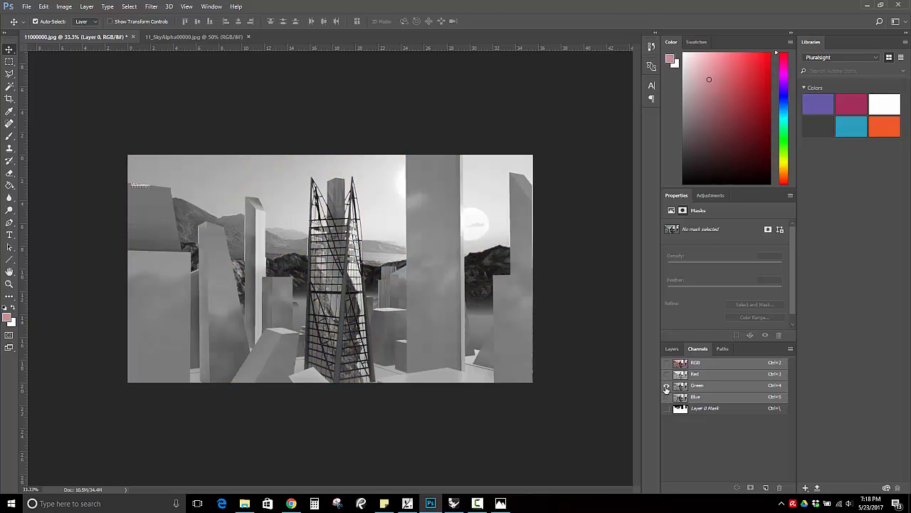
left_click(667, 408)
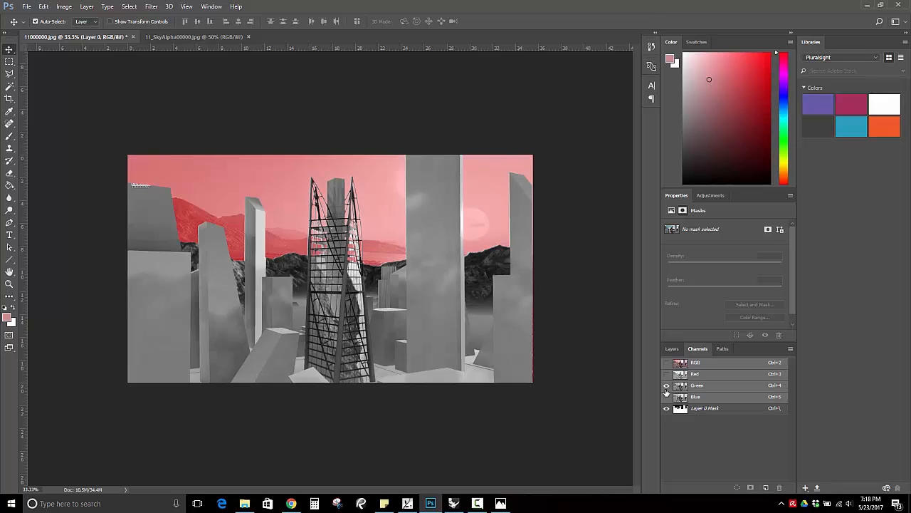
left_click(667, 385)
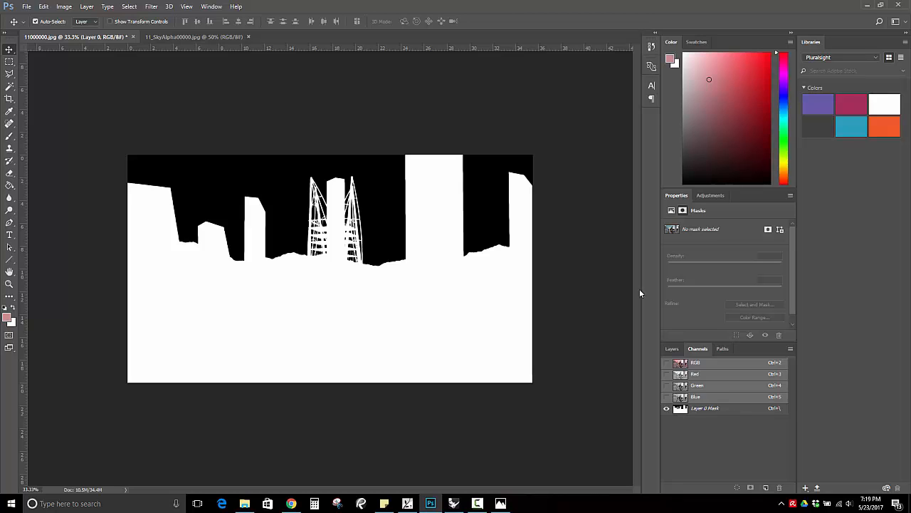
Select the entire canvas and show the RGB composite channel again
left_click(132, 7)
left_click(141, 21)
left_click(666, 363)
left_click(672, 348)
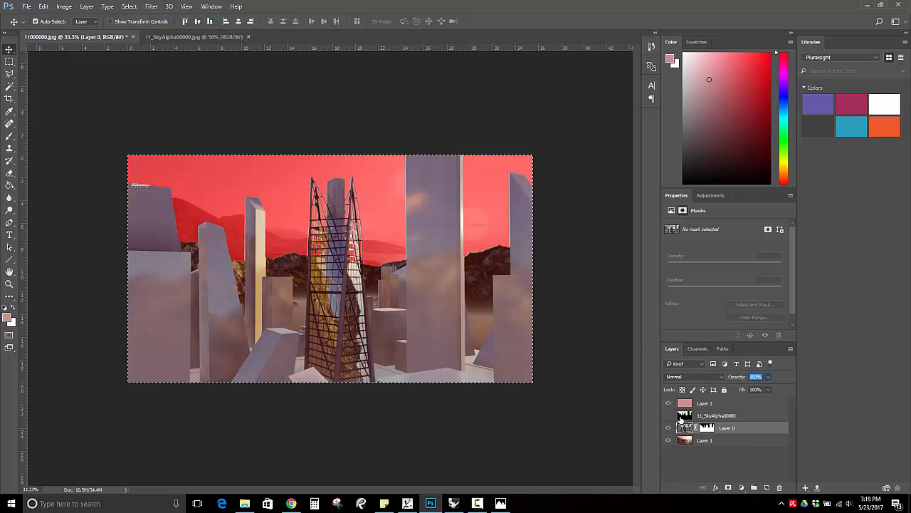
Disable the layer mask on Layer 0, and hide Layer 1 and Layer 2
right_click(712, 428)
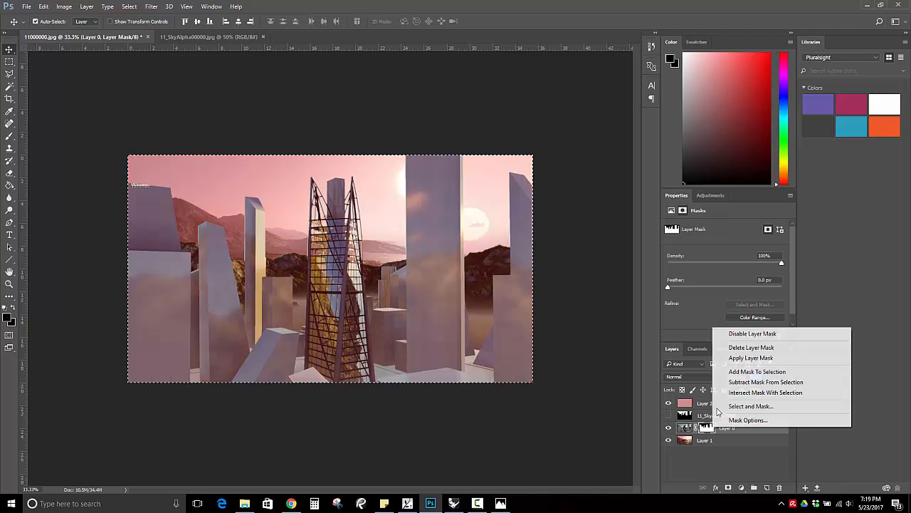
left_click(742, 347)
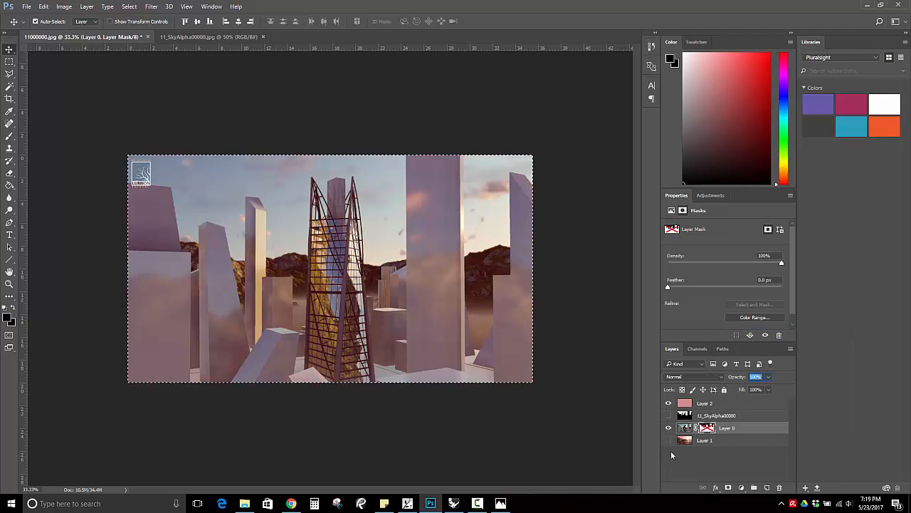
left_click(668, 403)
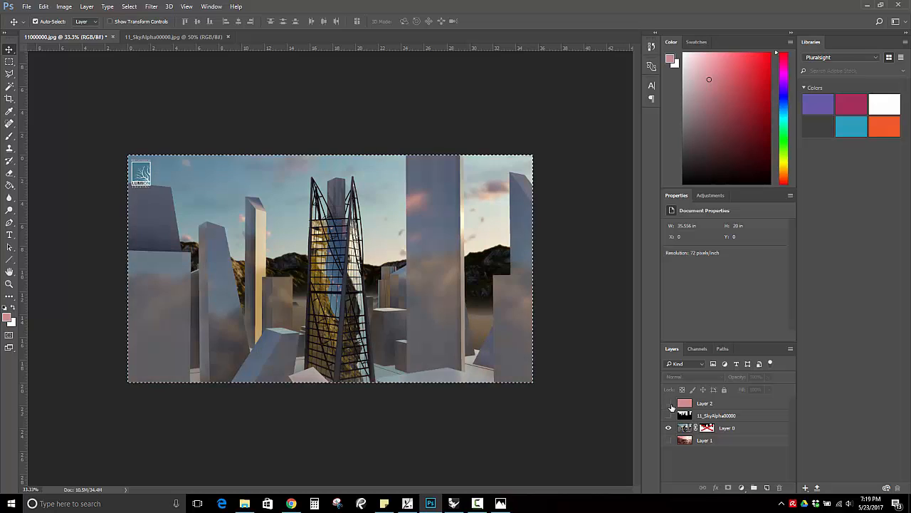
Paste a merged copy of the visible render into a new top layer, and undo the paste
key("ctrl+shift+c")
key("ctrl+v")
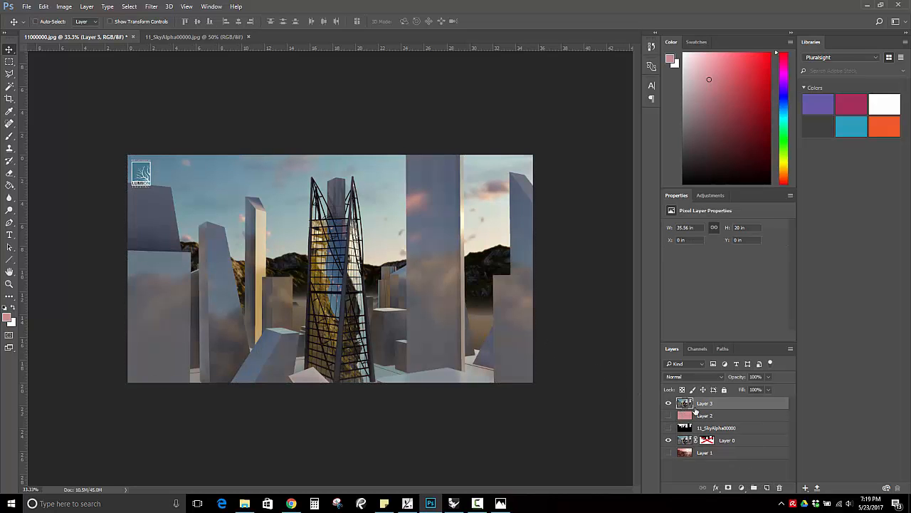
key("ctrl+z")
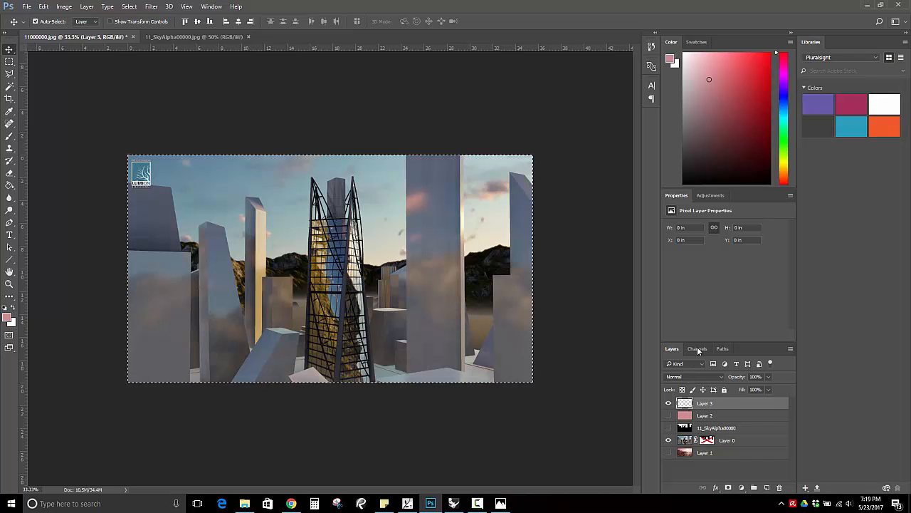
Check the channels of the new layer and re-enable the layer mask on Layer 0
left_click(698, 348)
left_click(673, 348)
left_click(704, 348)
left_click(672, 349)
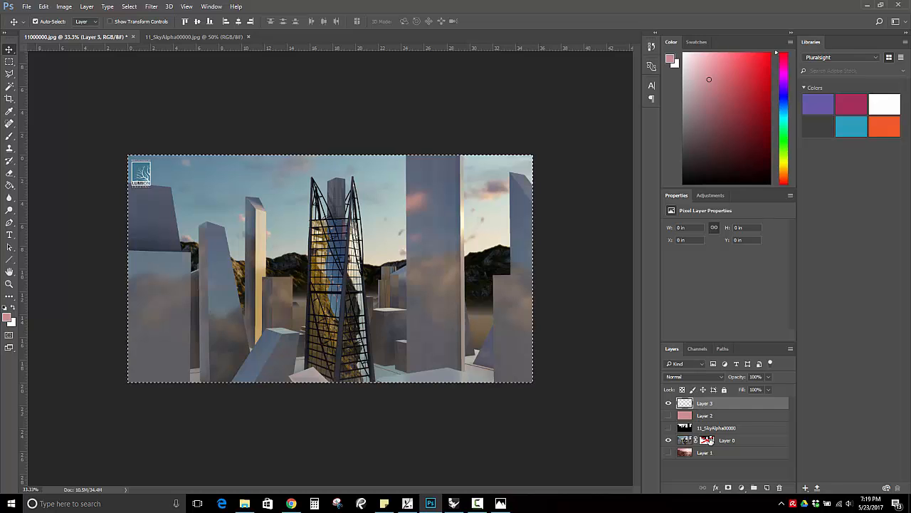
left_click(708, 440)
Display only the Layer 0 Mask channel, with the Red, Green and Blue channels hidden
left_click(698, 348)
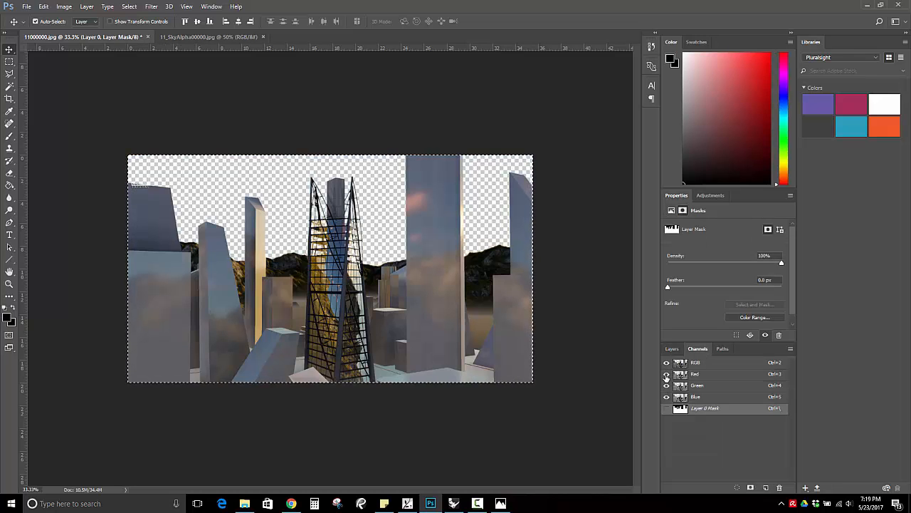
left_click(667, 374)
left_click(667, 385)
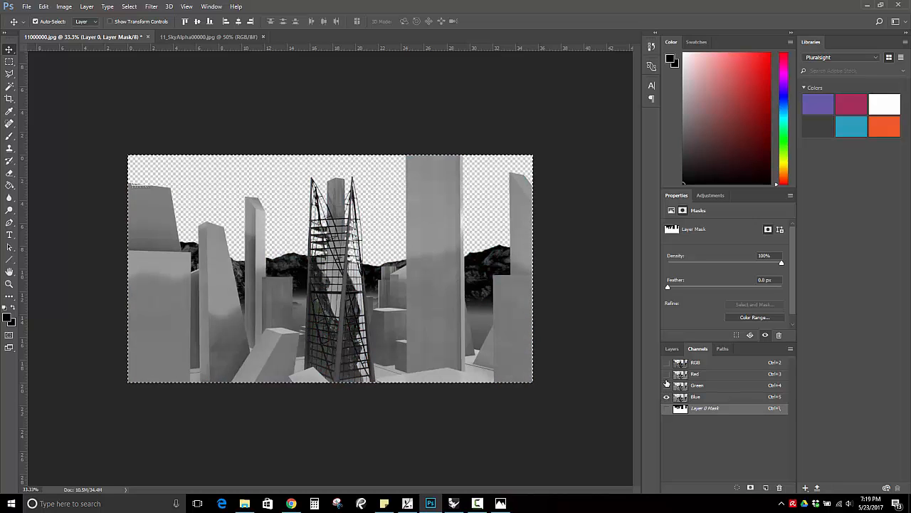
left_click(666, 408)
left_click(666, 397)
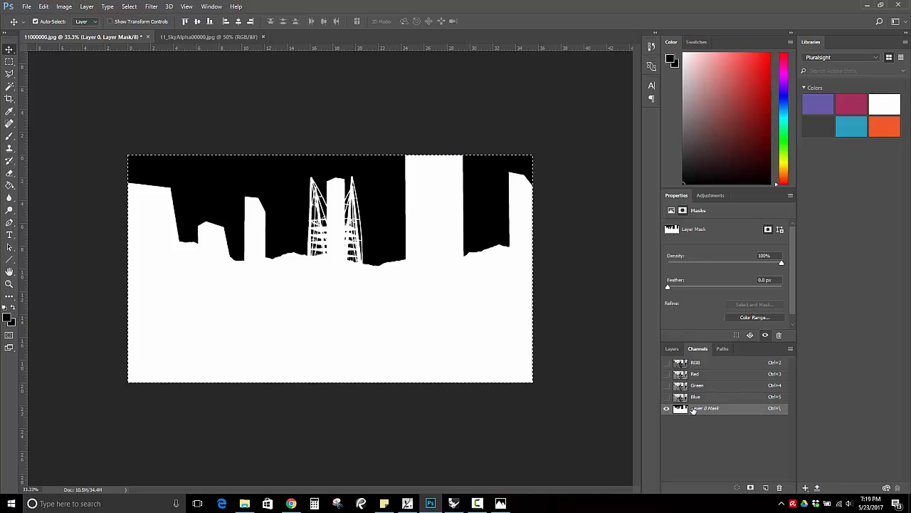
Clear the full-canvas selection and select the white building area of the mask with the Magic Wand
left_click(6, 62)
left_click(204, 163)
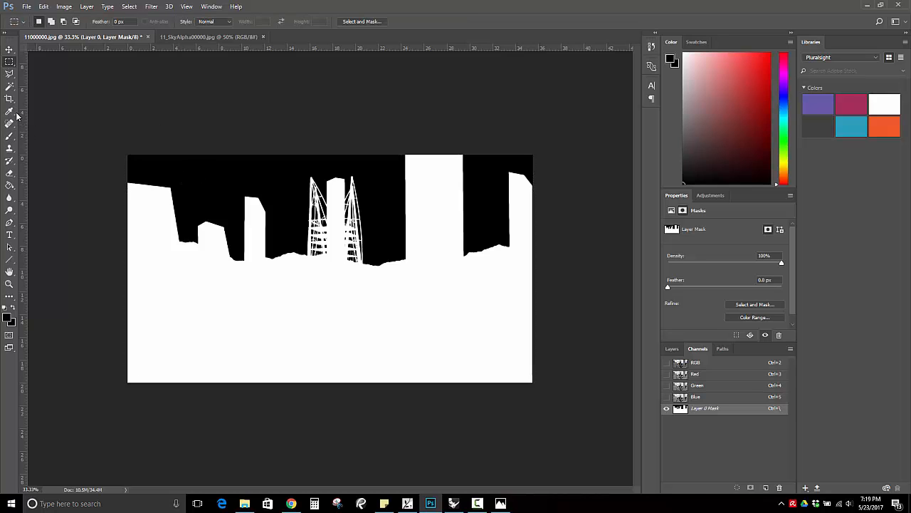
left_click(9, 86)
left_click(227, 292)
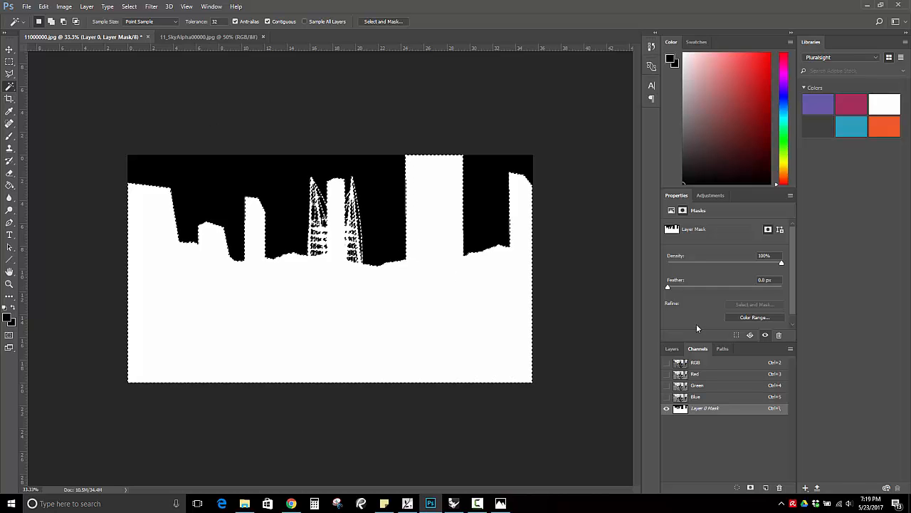
Select the empty Layer 3 to see the building selection over the render, and check its channels
left_click(671, 348)
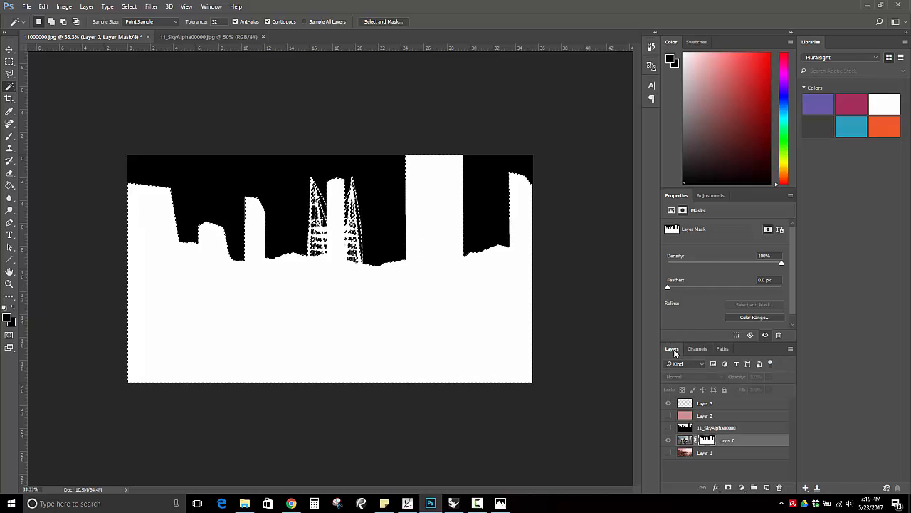
left_click(689, 404)
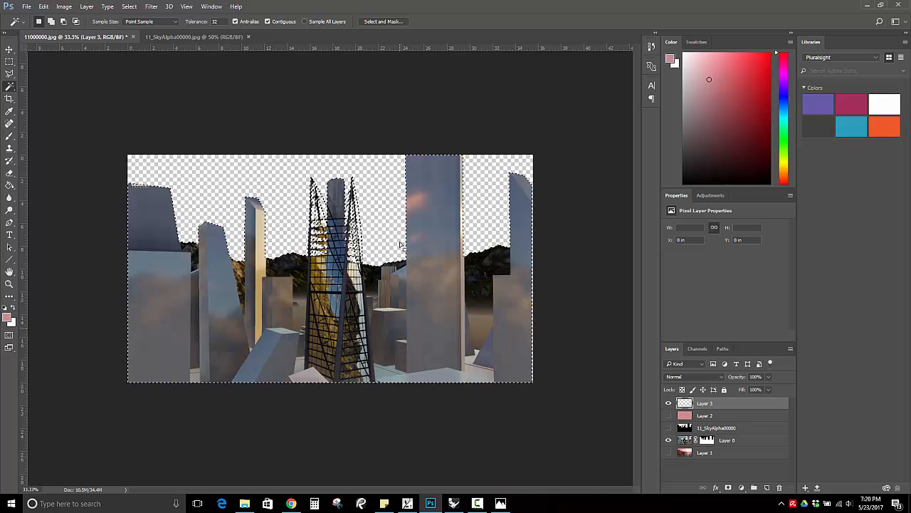
left_click(700, 349)
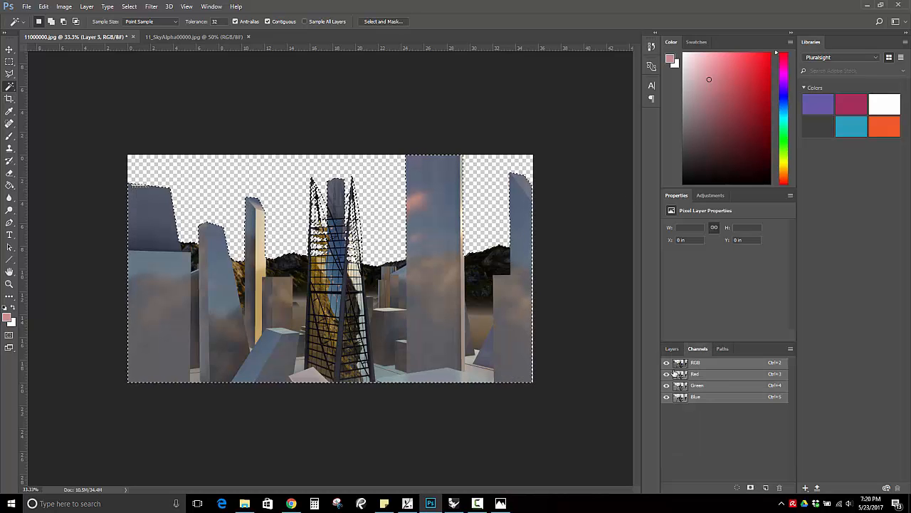
left_click(673, 349)
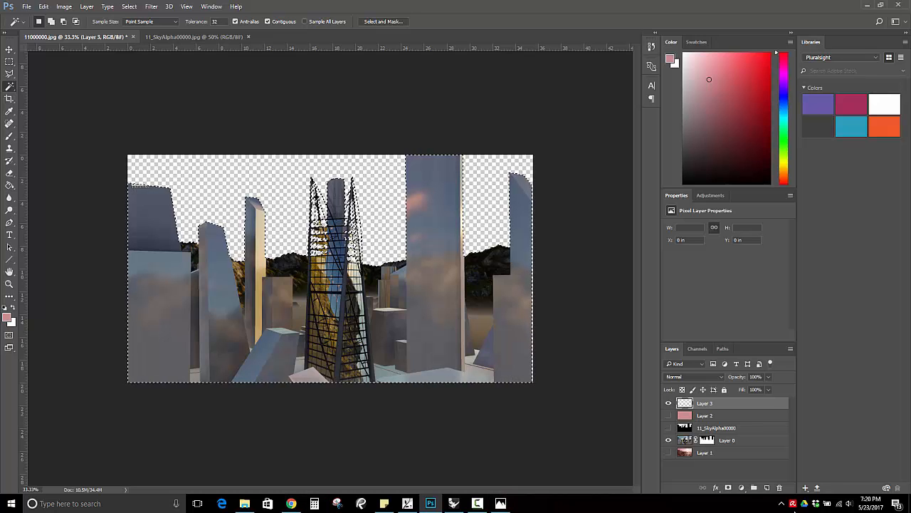
left_click(783, 506)
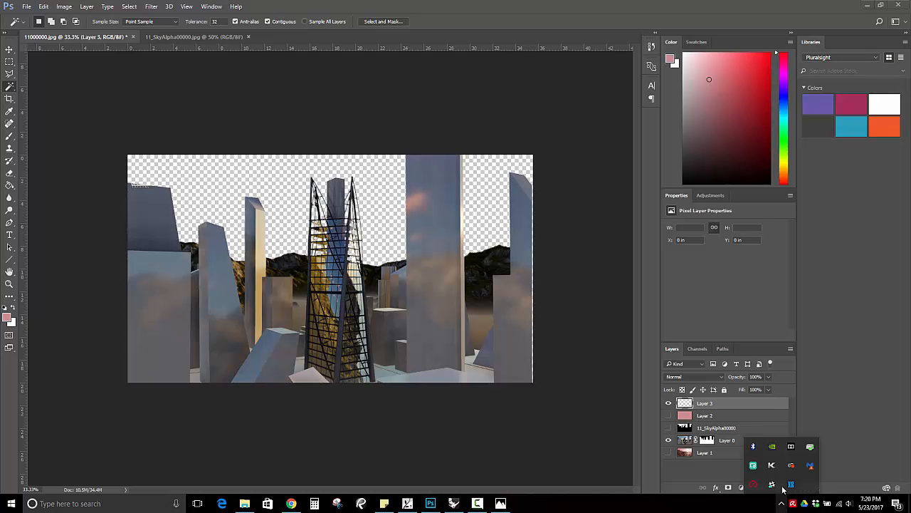